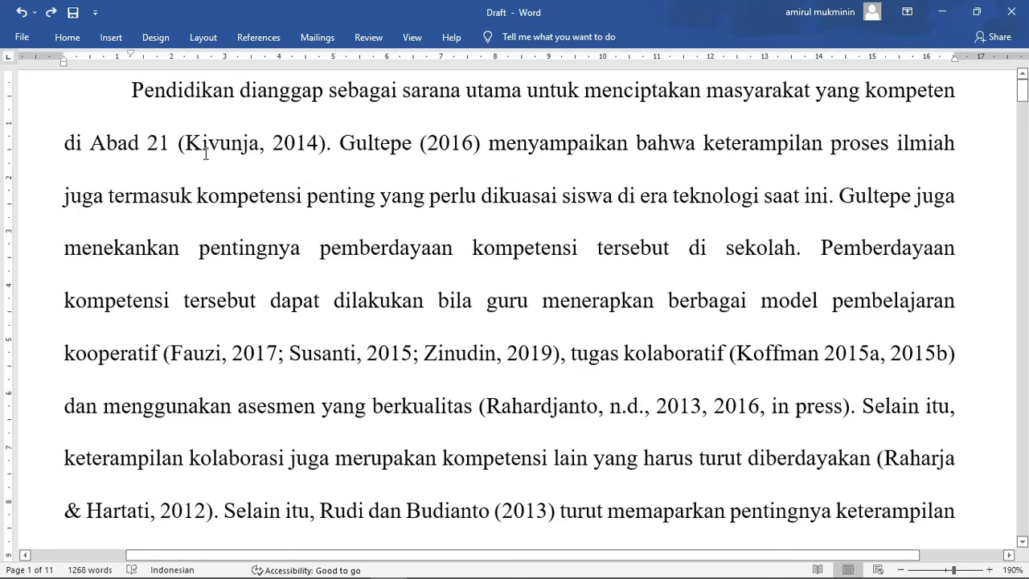
Step: Examine the parenthetical 2014 citation in the opening sentence, including the author's surname, year and enclosing brackets
double_click(235, 143)
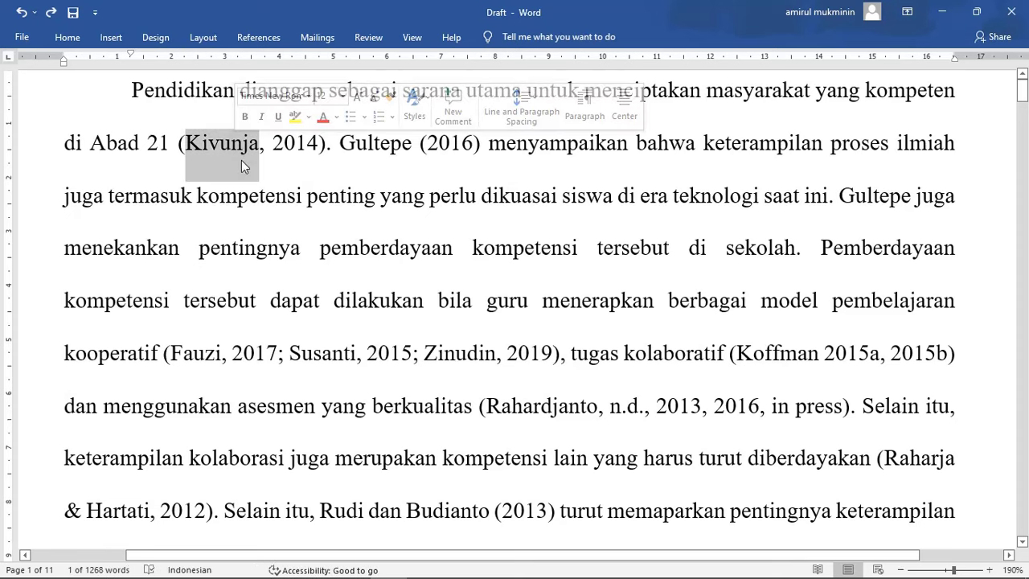
click(240, 160)
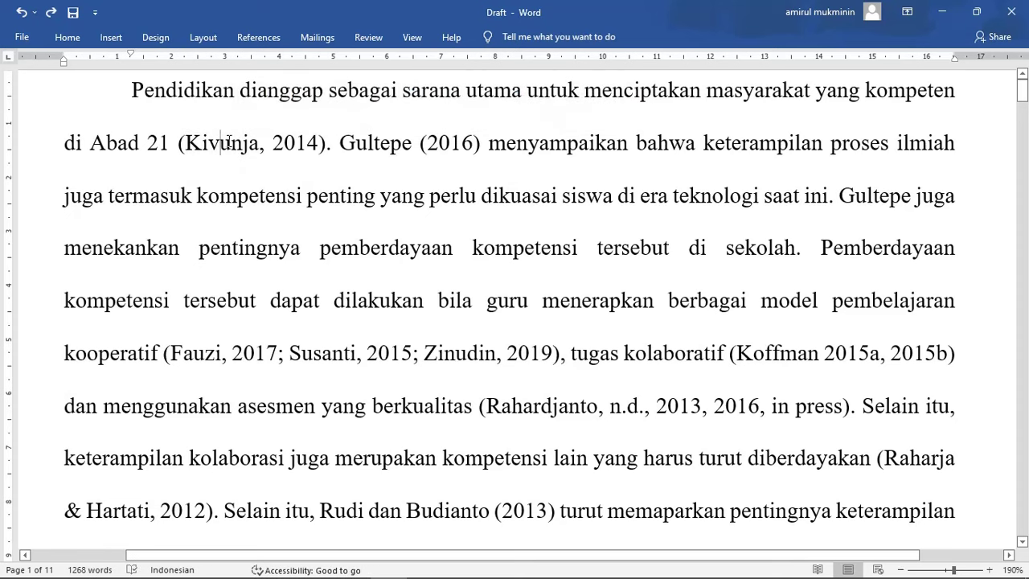
scroll(230, 143, up, 5)
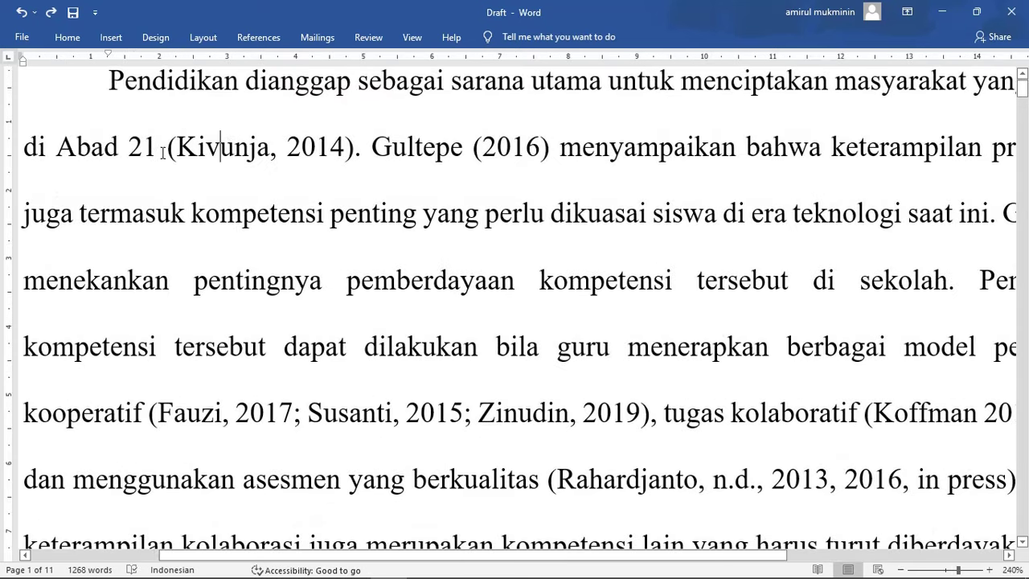
click(173, 151)
scroll(164, 168, up, 4)
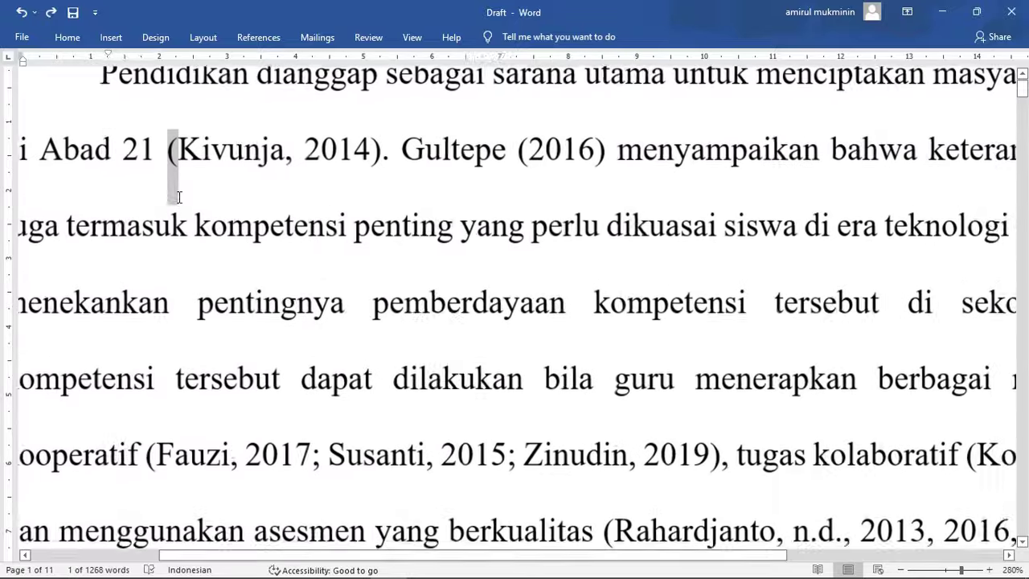
click(173, 166)
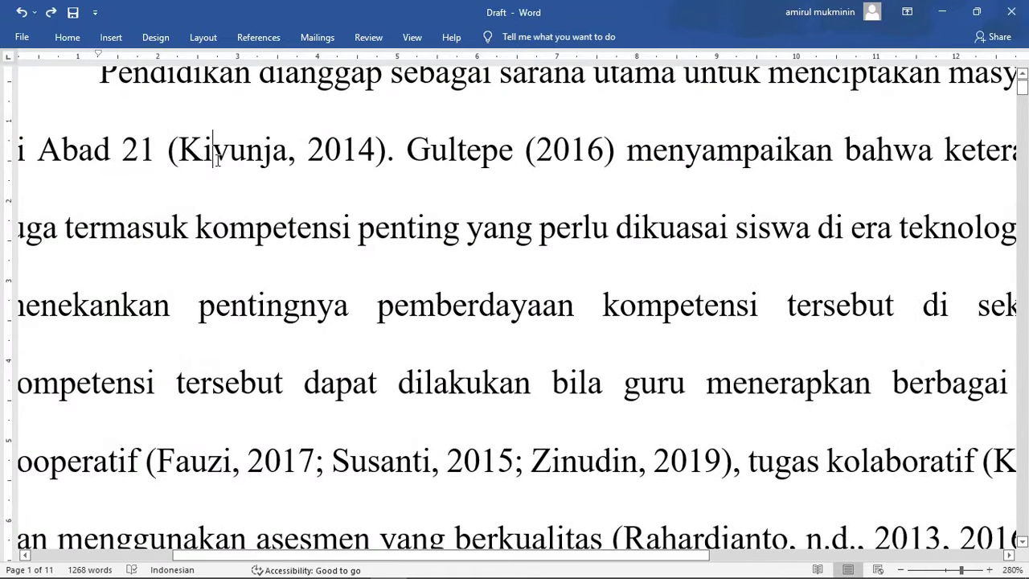
double_click(216, 161)
click(248, 163)
drag(169, 156, 386, 149)
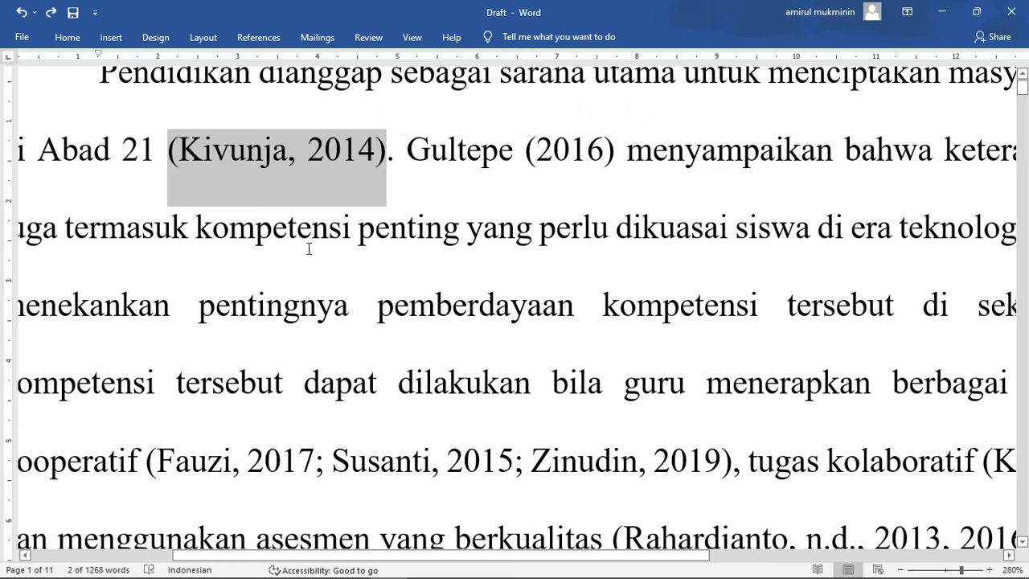
click(377, 308)
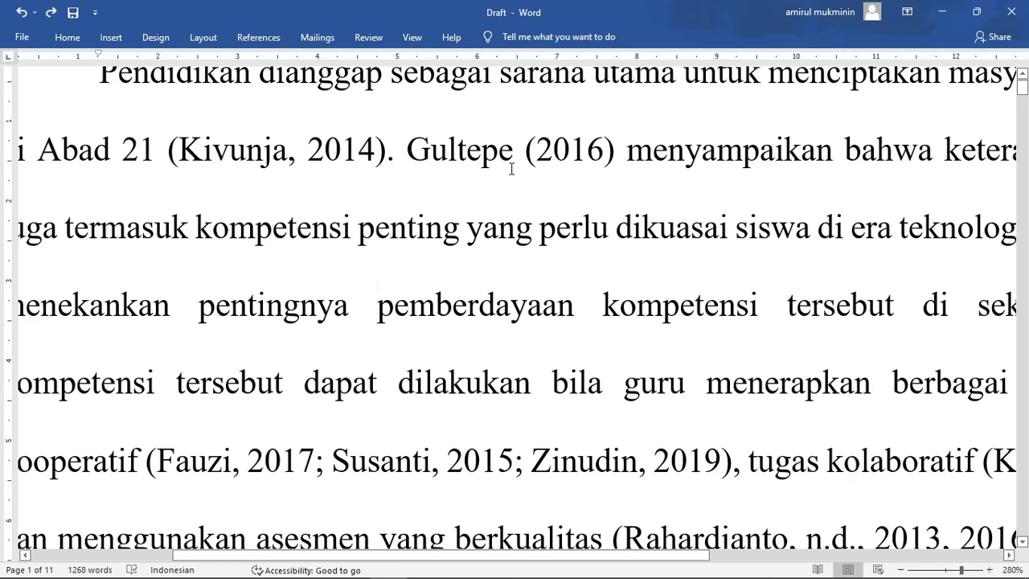
Step: Examine the narrative 2016 citation and compare its punctuation with the comma and opening bracket of the 2014 citation before it
drag(408, 159, 516, 153)
click(409, 155)
double_click(520, 162)
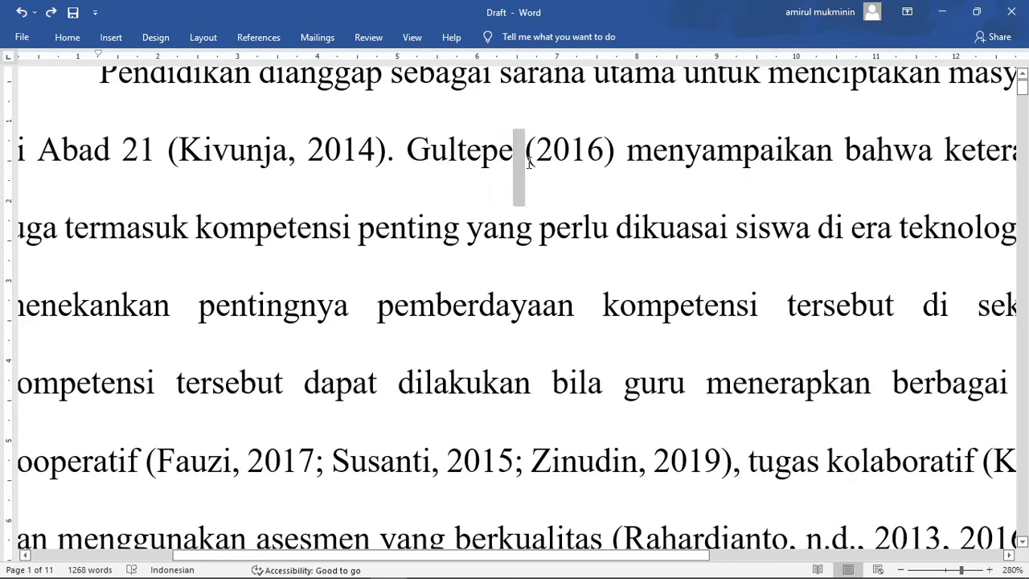
click(470, 194)
click(422, 187)
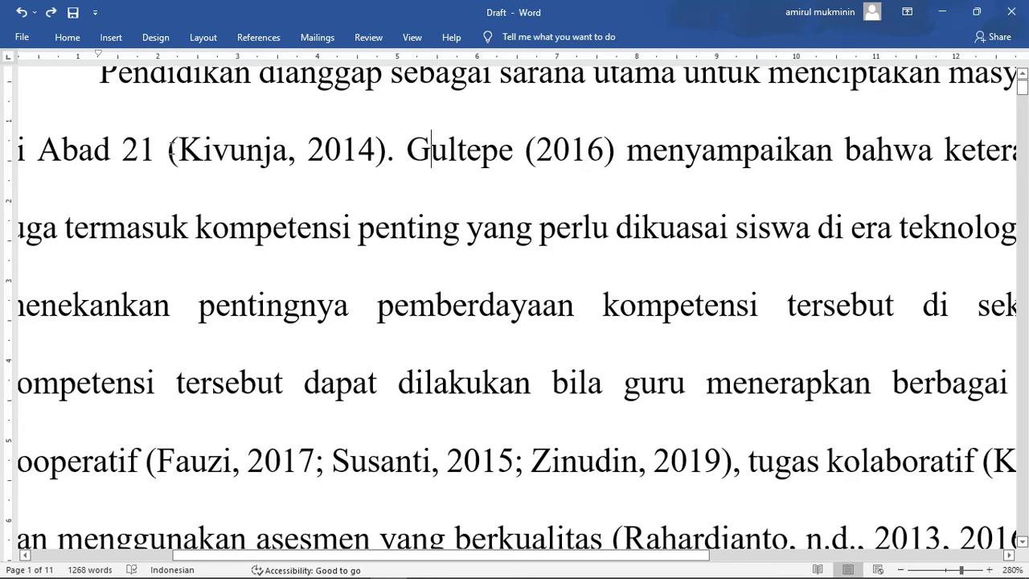
drag(290, 164, 295, 166)
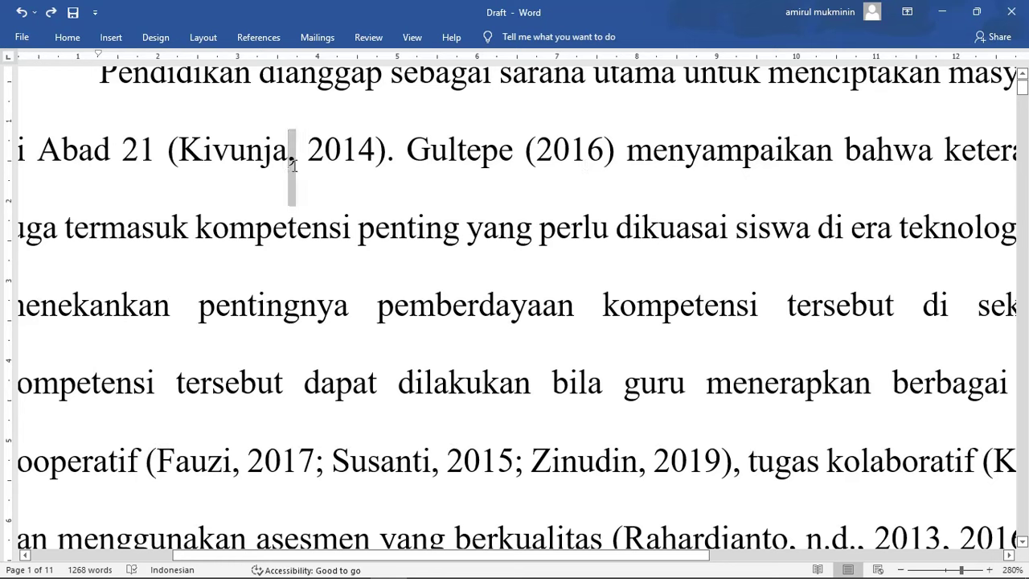
click(291, 195)
drag(178, 153, 170, 155)
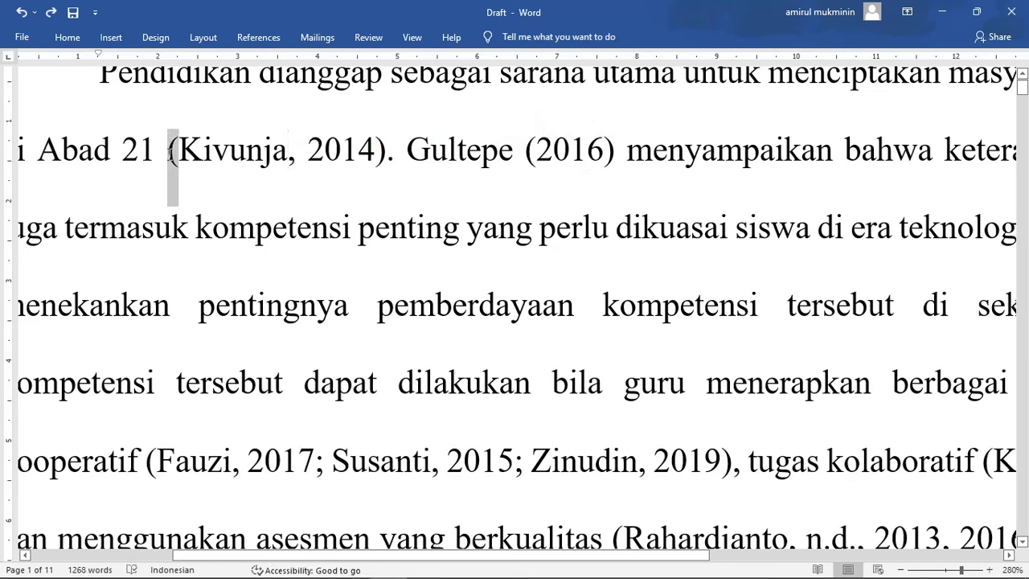
click(306, 185)
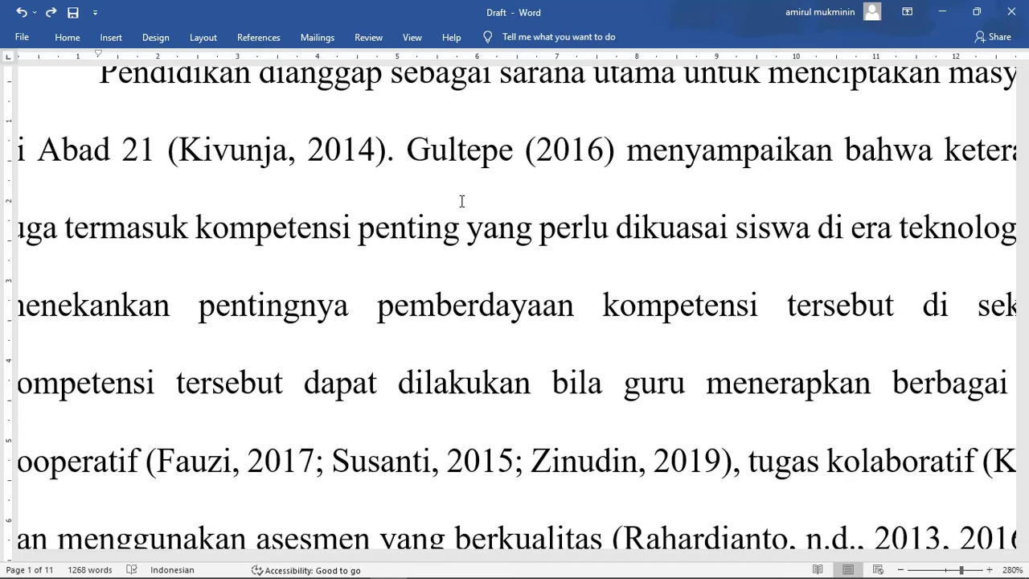
Step: Examine the three-source citation (2017, 2015, 2019) after "kooperatif" in the first paragraph
scroll(377, 253, down, 3)
scroll(379, 256, up, 1)
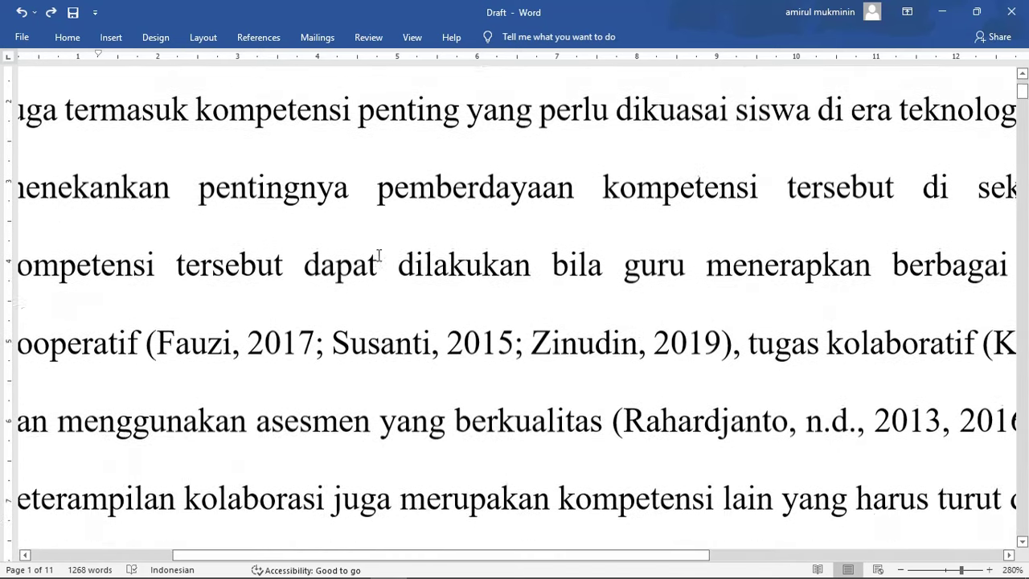
scroll(378, 253, down, 5)
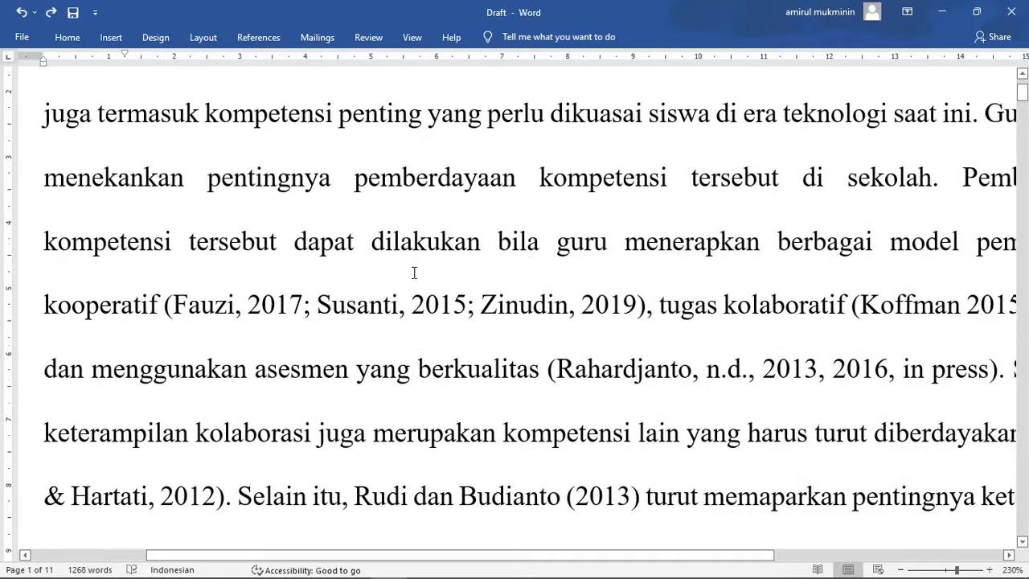
scroll(819, 215, down, 3)
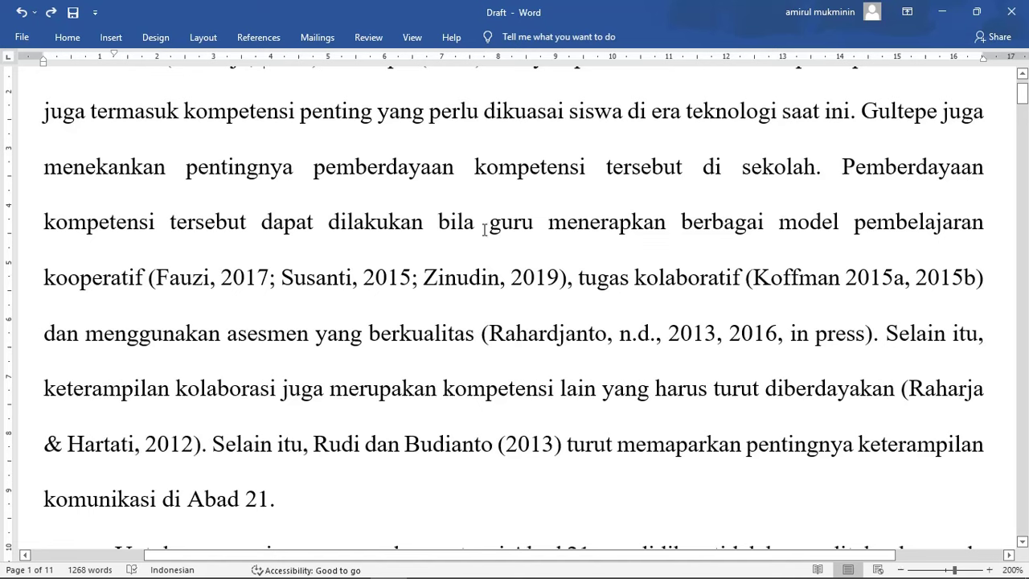
drag(485, 229, 559, 288)
click(168, 283)
click(523, 291)
scroll(189, 287, up, 2)
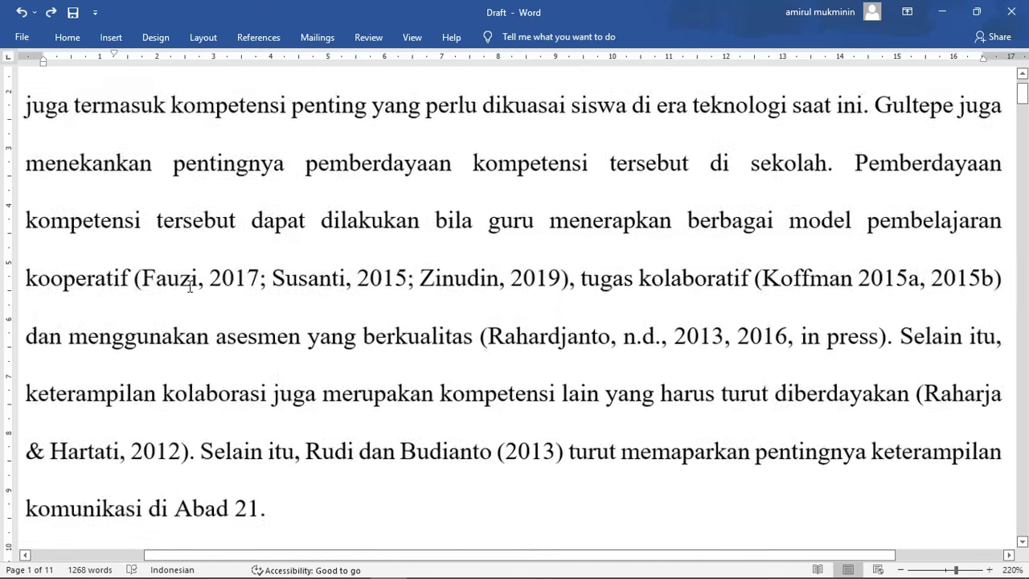
scroll(189, 287, up, 1)
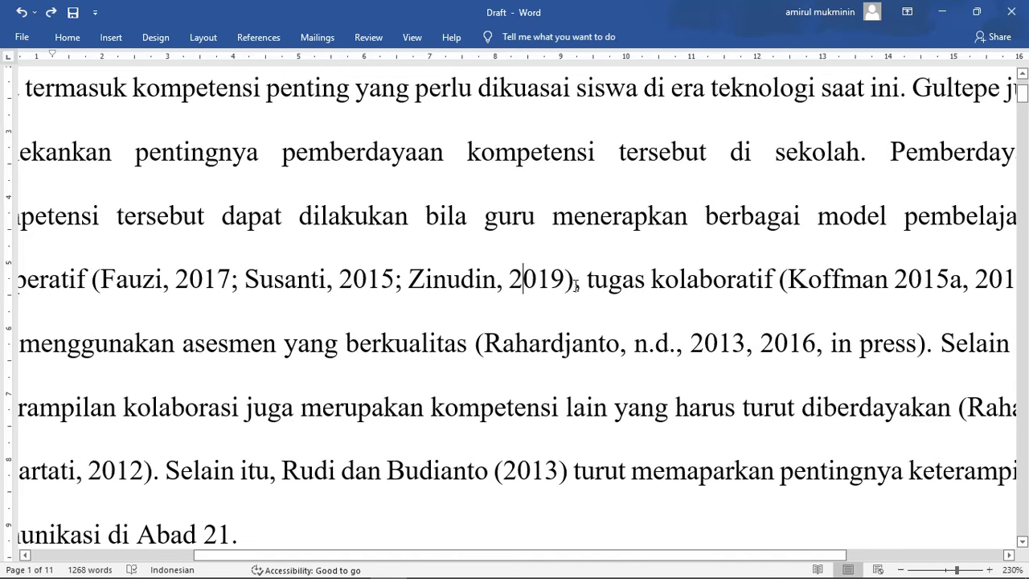
drag(578, 285, 98, 289)
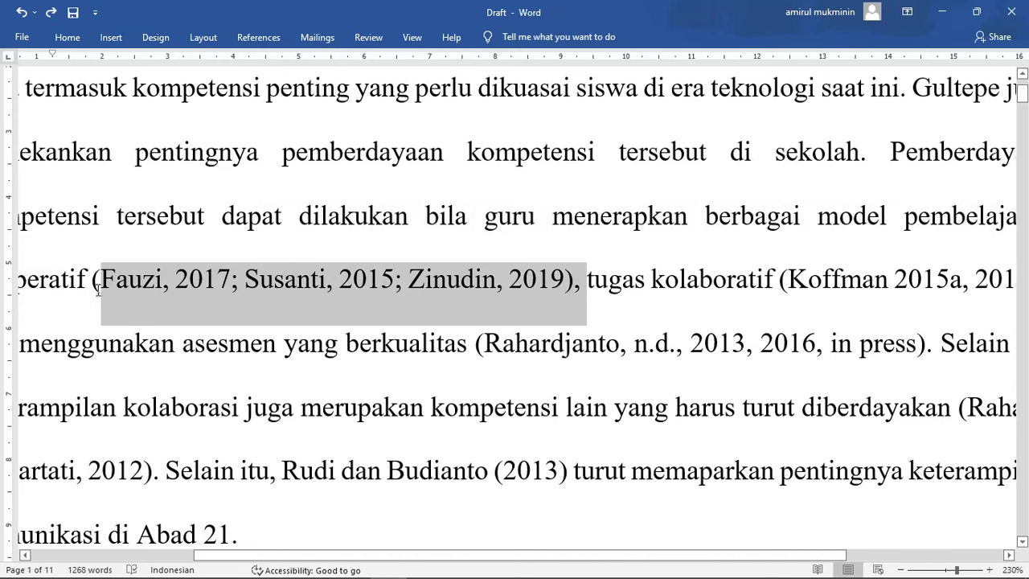
click(114, 308)
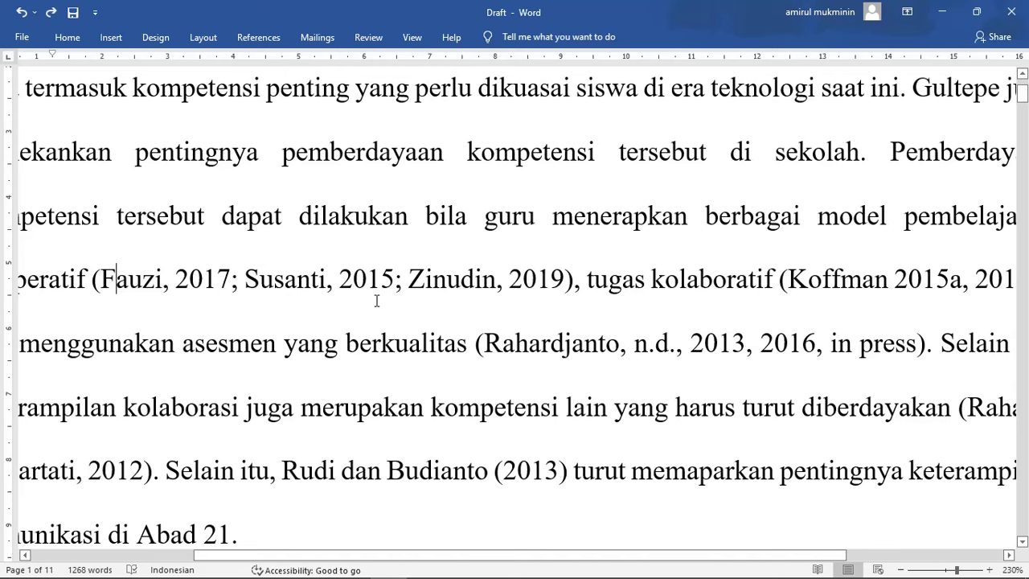
Step: Compare the single-source 2014 citation with the three-source citation, checking the latter's outer brackets and the semicolons separating its sources
scroll(376, 300, up, 2)
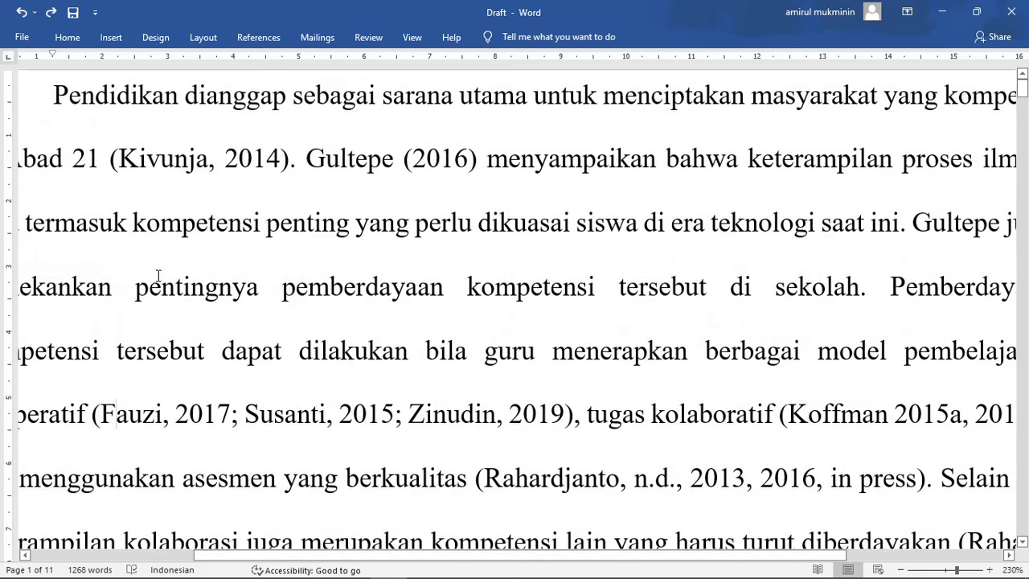
drag(109, 161, 285, 175)
click(222, 354)
double_click(95, 417)
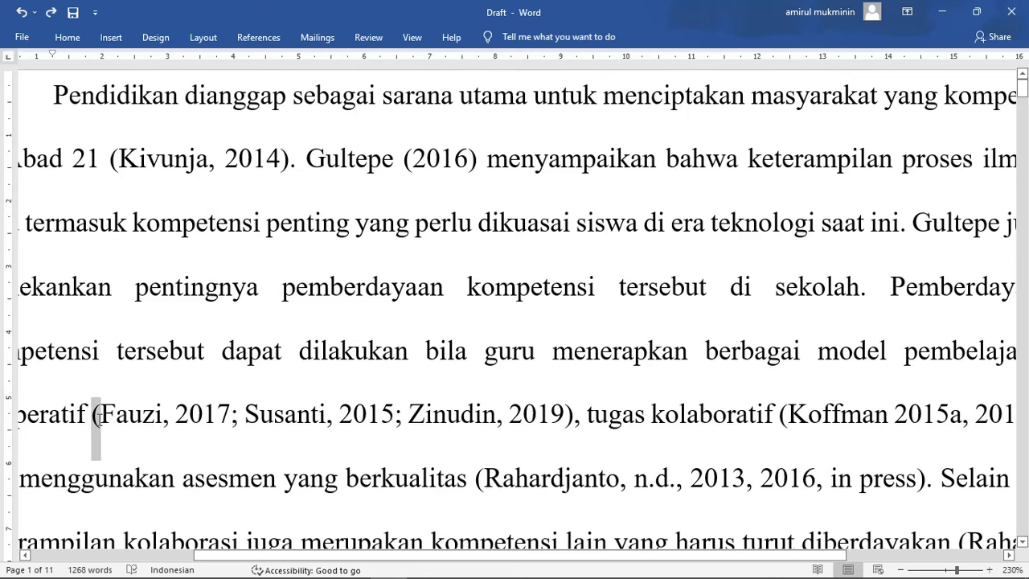
double_click(570, 425)
click(358, 443)
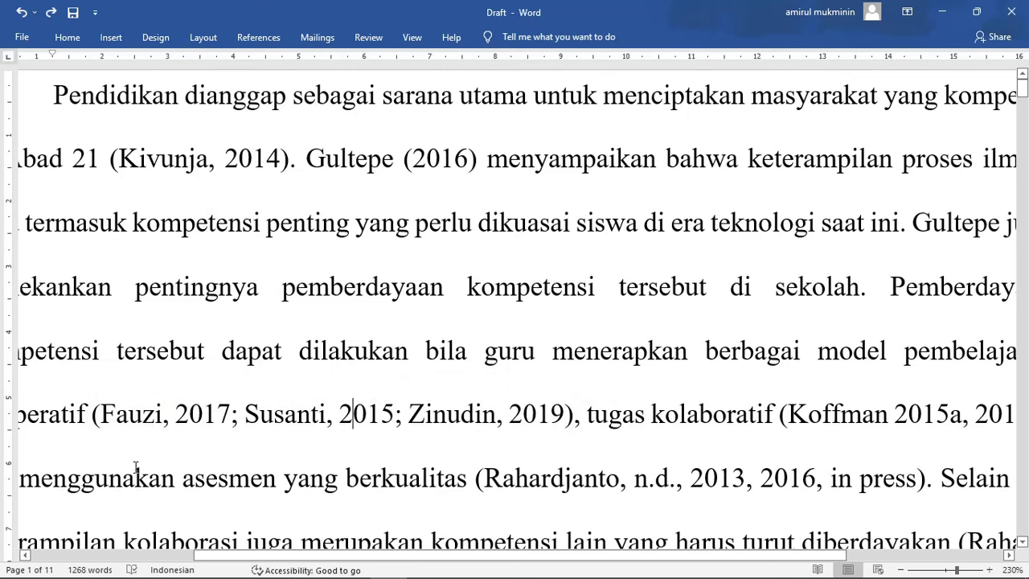
scroll(171, 452, up, 5)
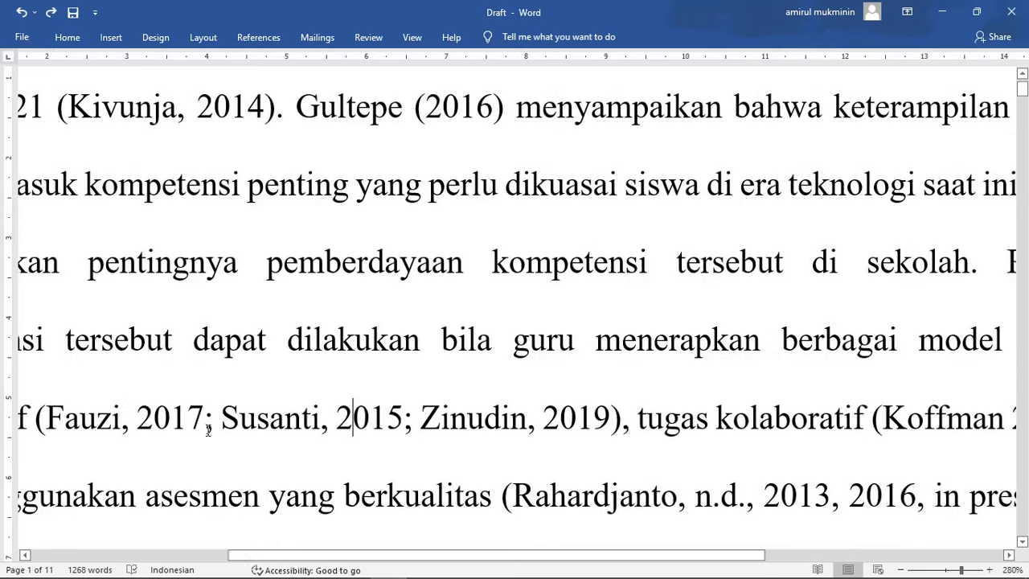
double_click(208, 418)
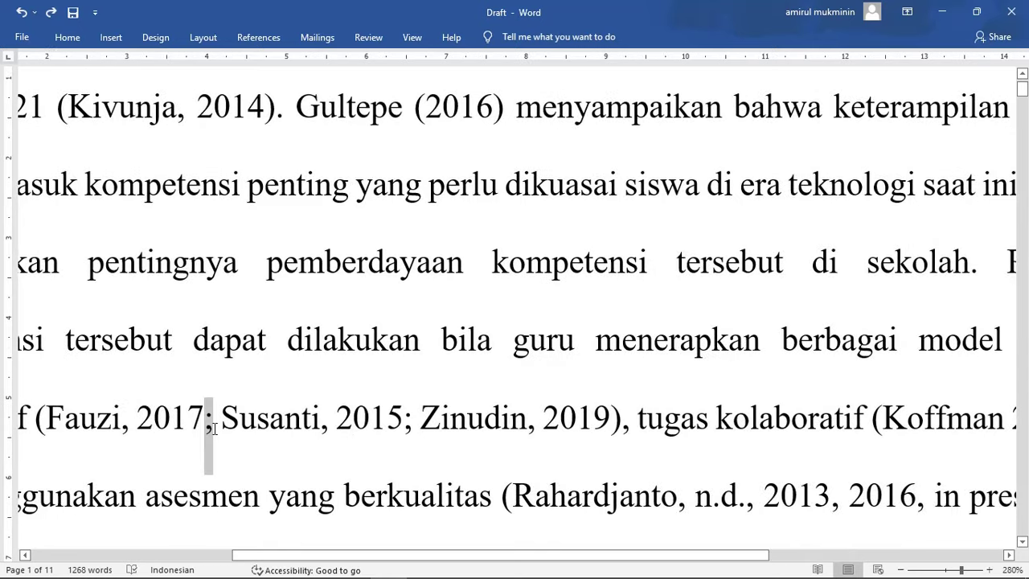
double_click(409, 424)
click(370, 469)
Step: Examine the first source's surname and year, and the second source's year, within the three-source citation
double_click(86, 423)
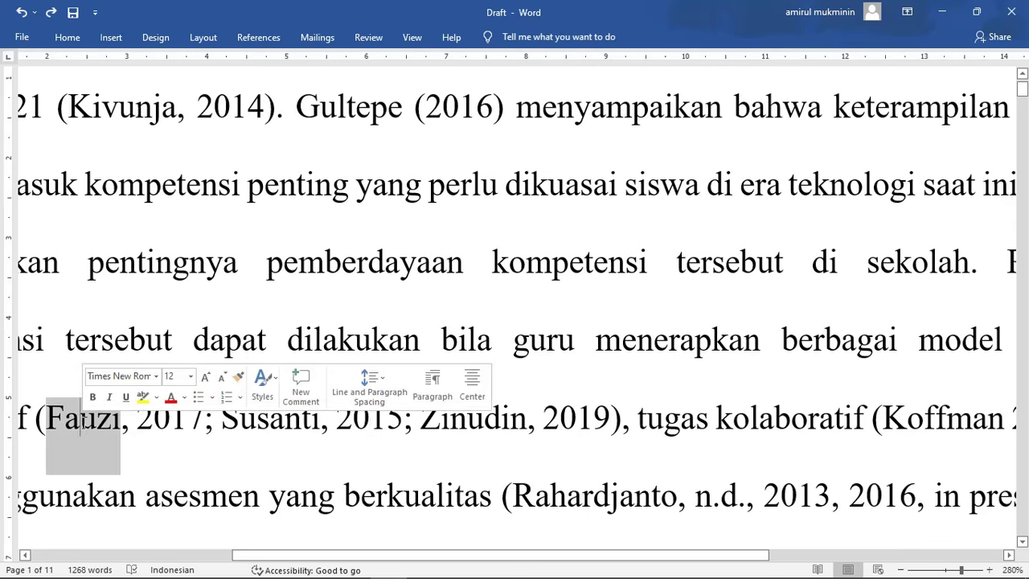
click(140, 455)
double_click(162, 436)
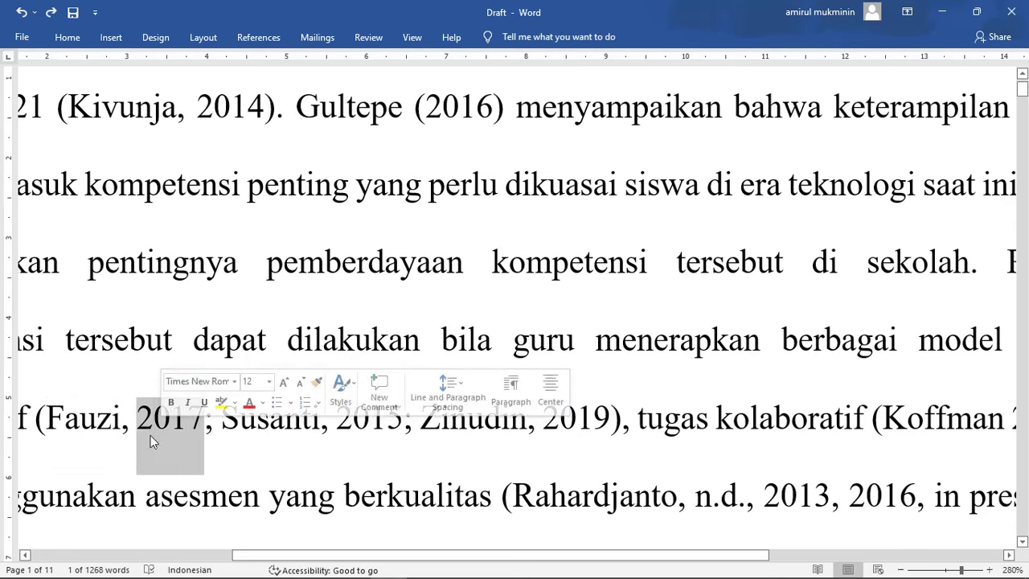
click(139, 431)
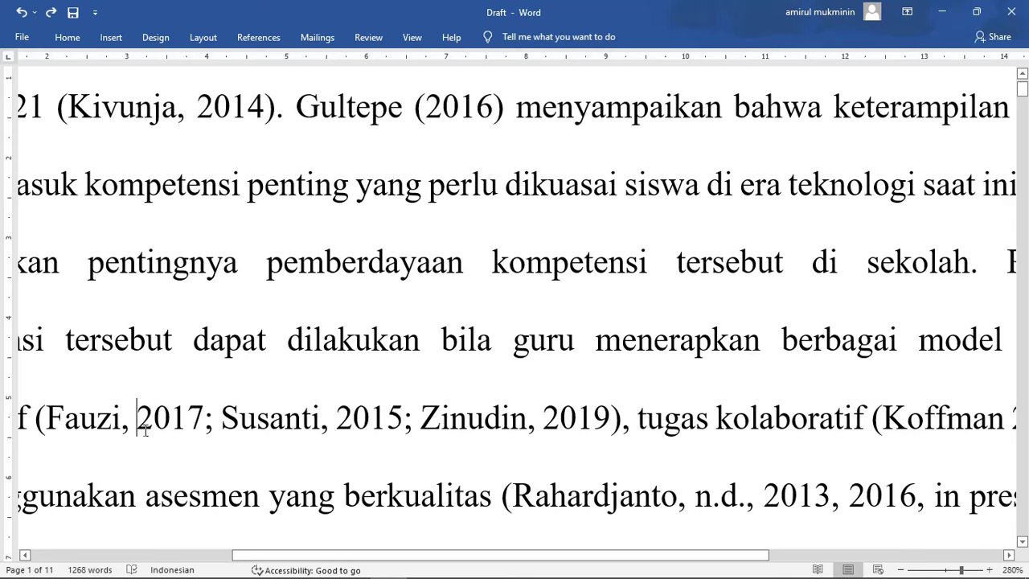
drag(308, 554, 273, 553)
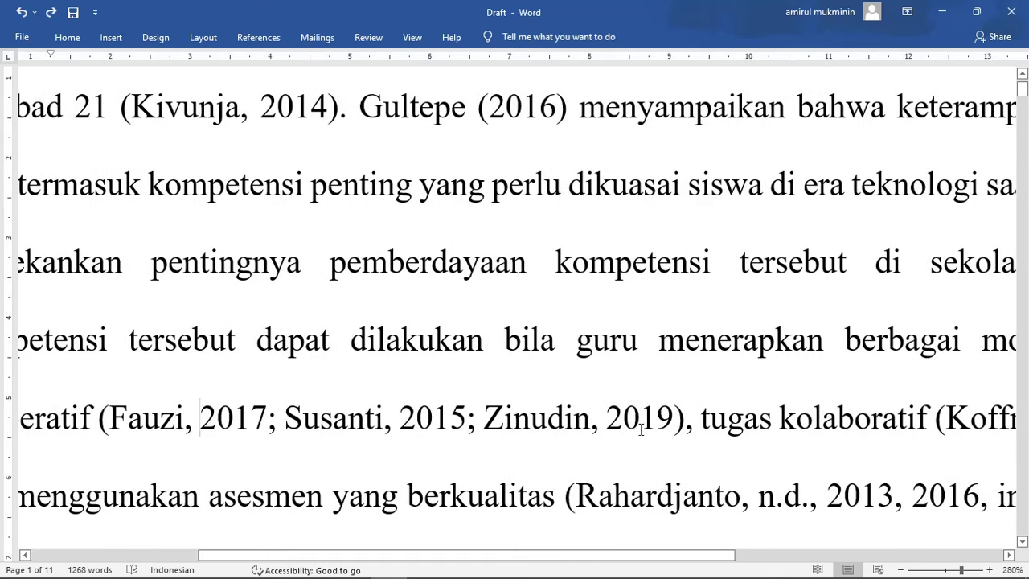
double_click(227, 439)
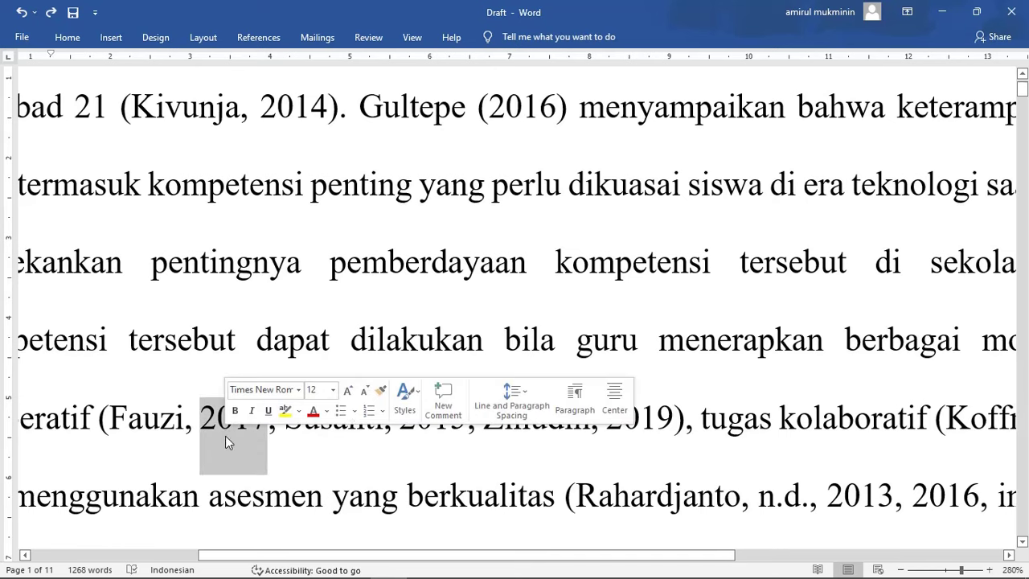
double_click(420, 429)
click(317, 305)
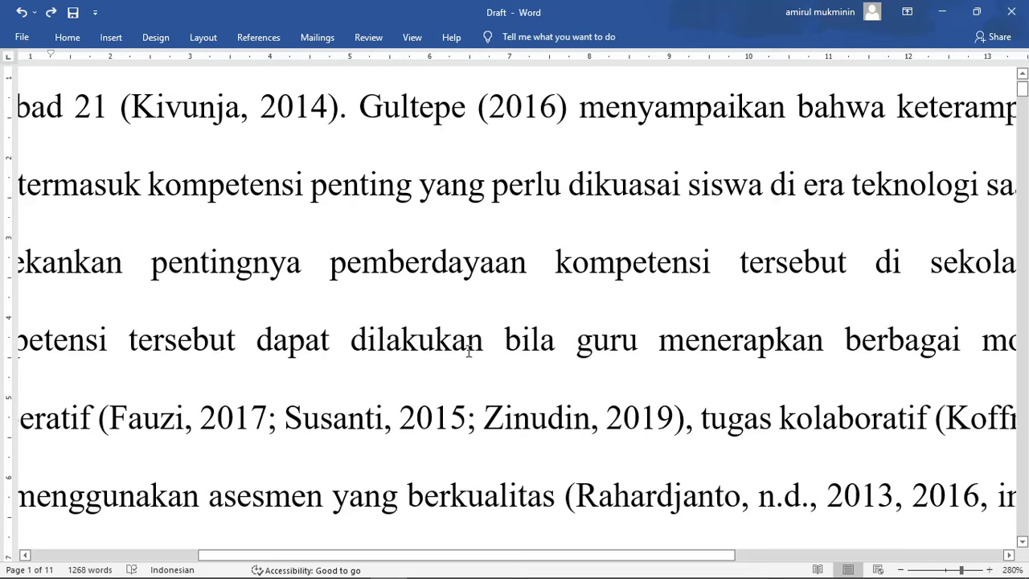
Step: Copy the author's surname from the 2015a, 2015b citation into a blank Notepad note and complete it as a parenthetical citation with year 2015
scroll(469, 351, down, 5)
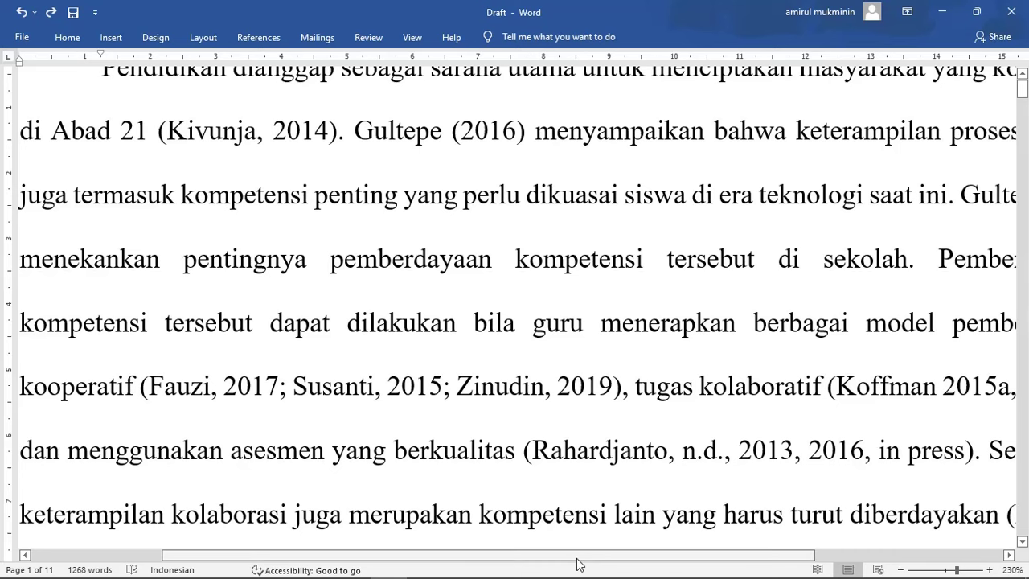
drag(580, 563, 633, 565)
double_click(774, 396)
key(ctrl+c)
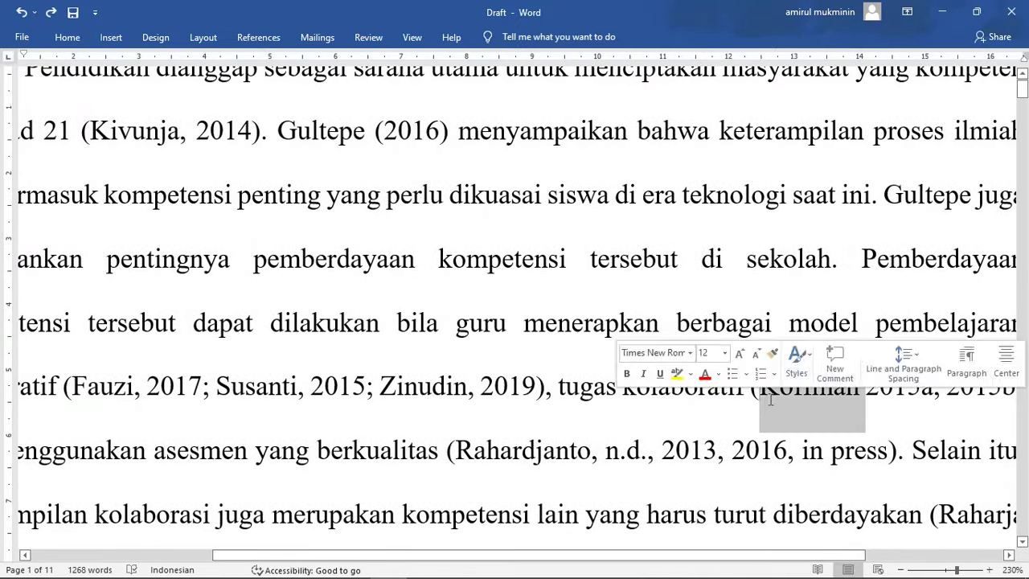
click(424, 573)
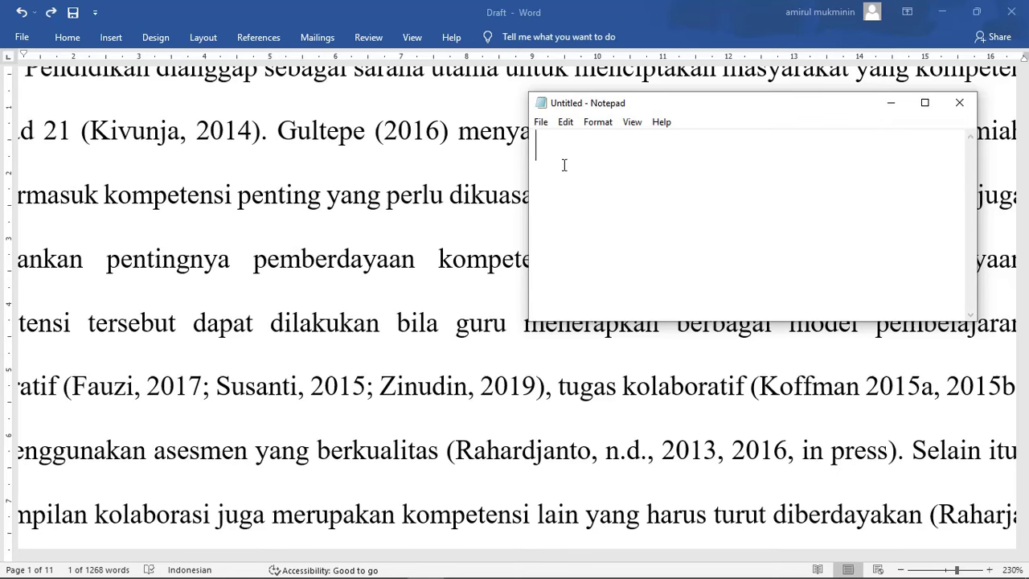
text(()
key(ctrl+v)
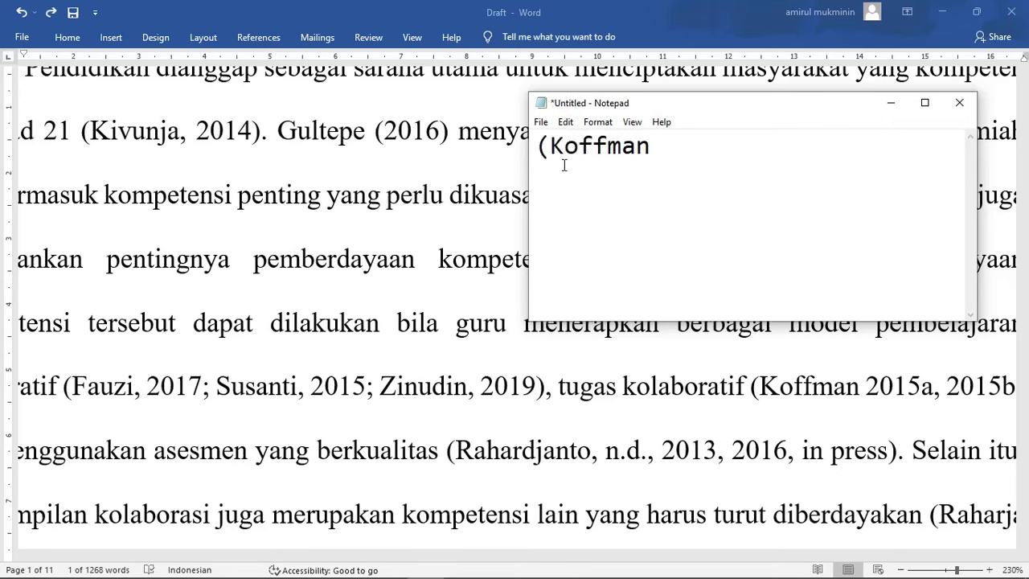
text(, 2015))
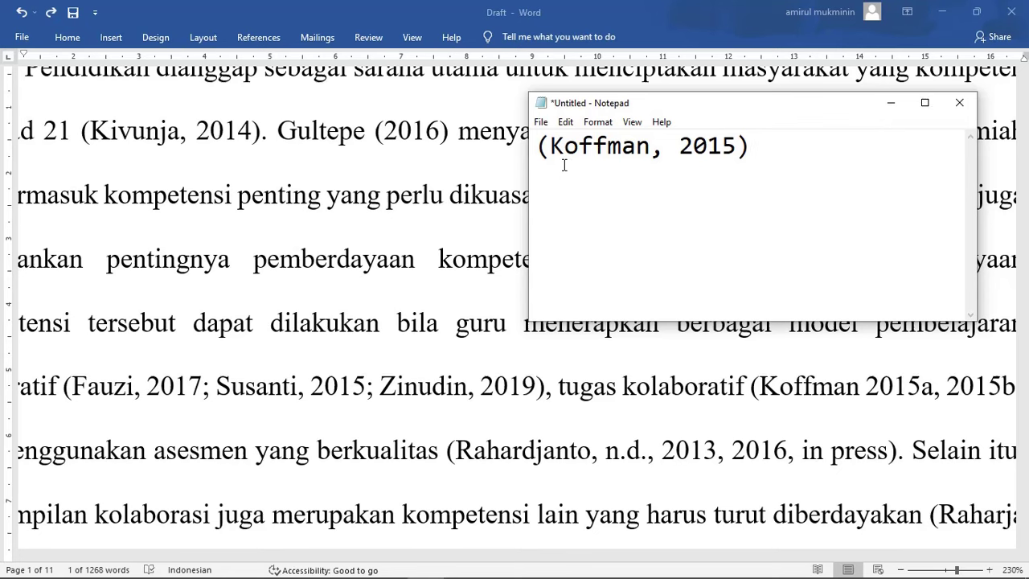
Step: Label the 2015 citation "Keterampilan Abad 21" and add a second citation of the same author and year below it, labelled "Keterampilan berpikir"
text( Keterampilan )
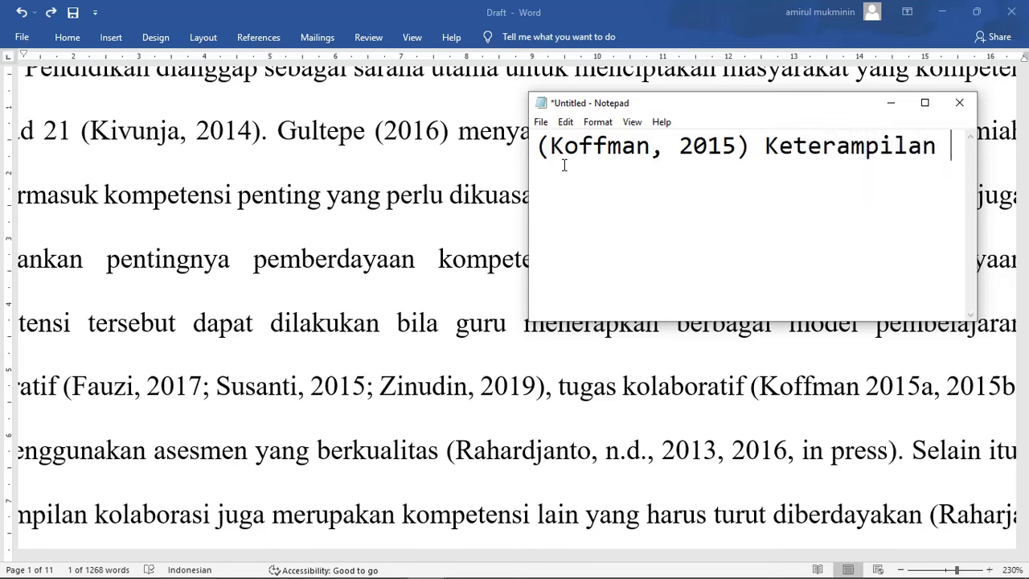
text(Abad 21)
key(Return)
text((Koffman)
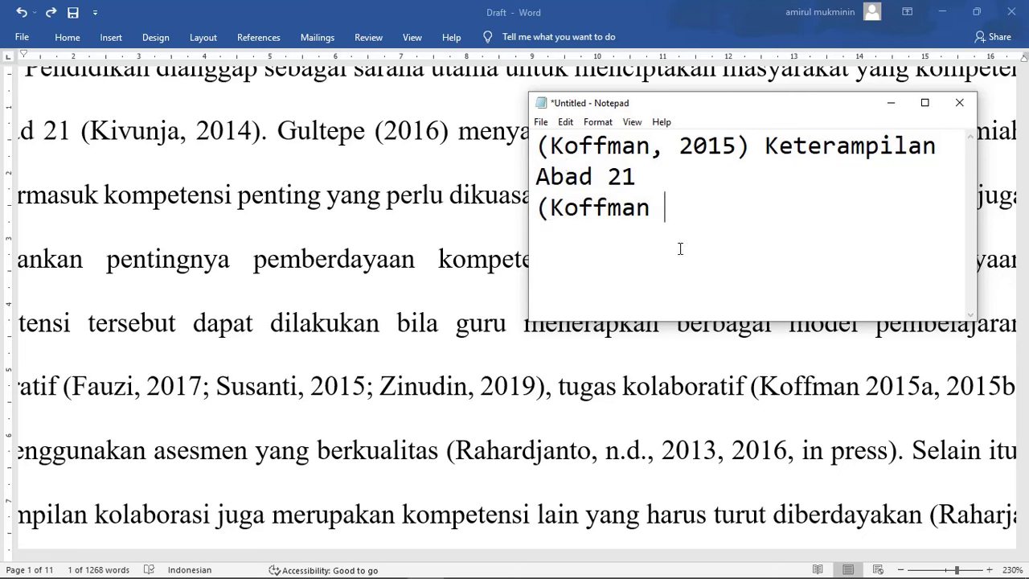
key(BackSpace)
text(, 2015))
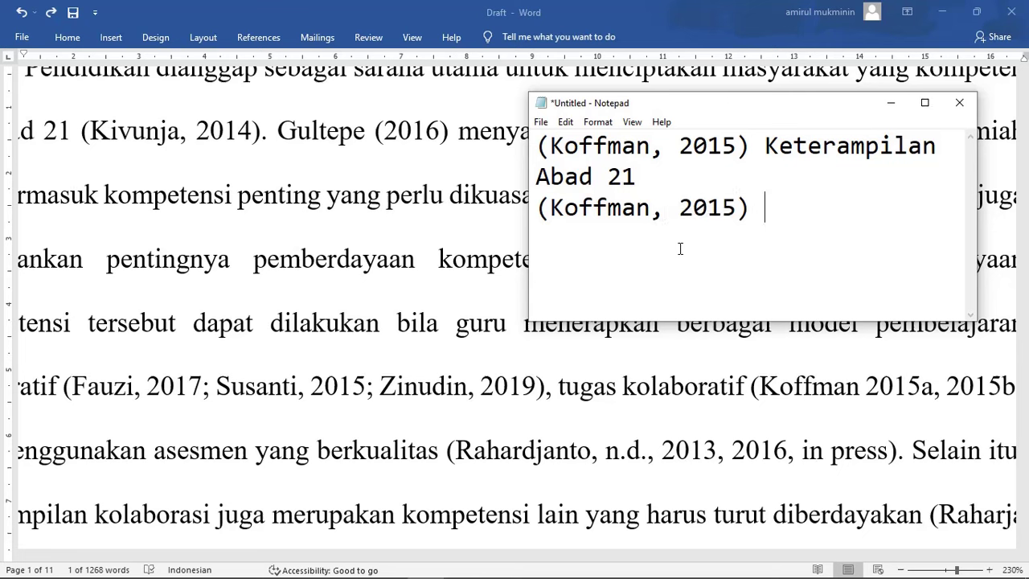
text( Ketgeram)
key(BackSpace)
key(BackSpace)
key(BackSpace)
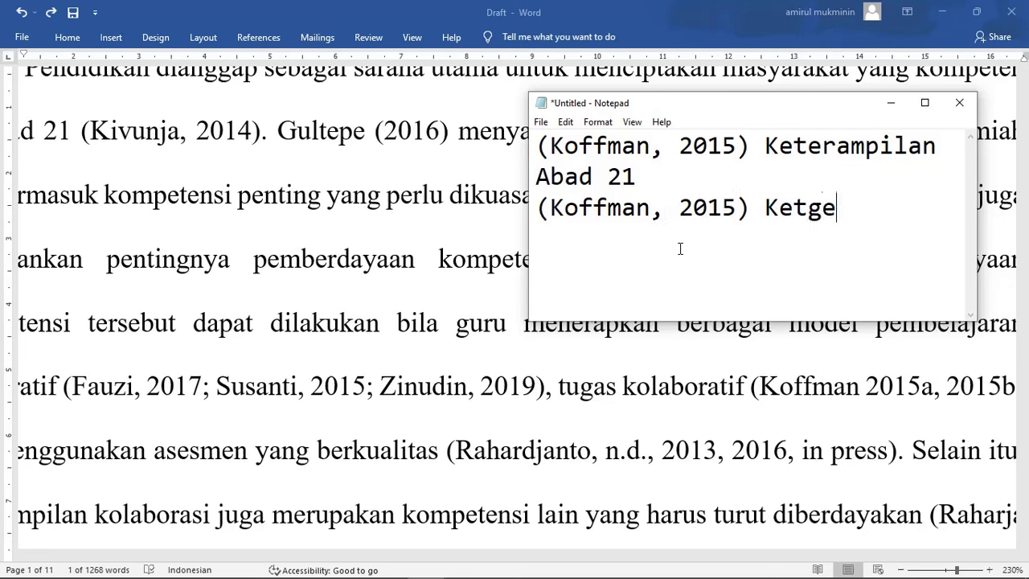
key(BackSpace)
key(BackSpace)
text(erampilan berpik)
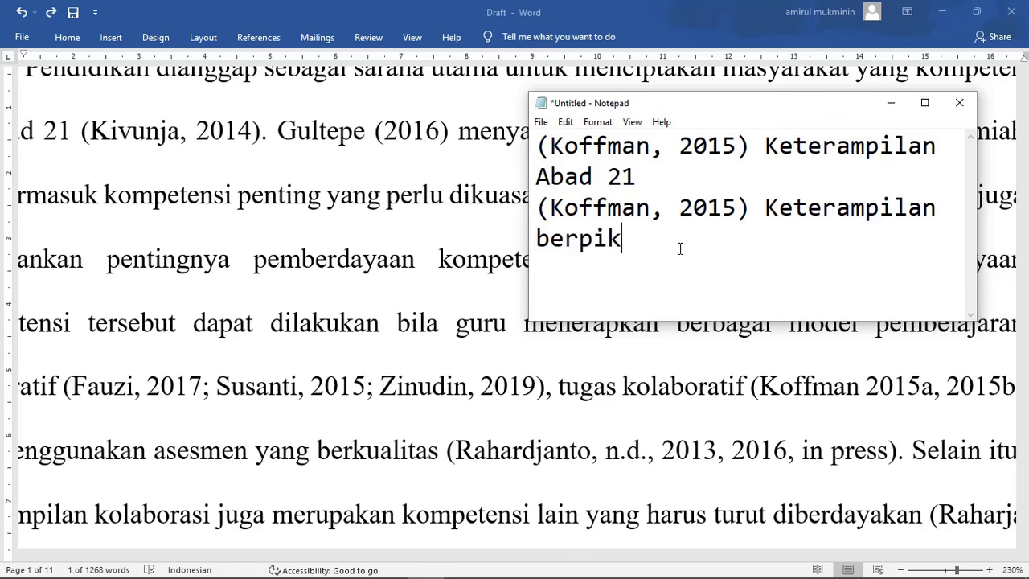
text(ir)
Step: Distinguish the two same-author citations in the note by changing their years to 2015a and 2015b
drag(668, 249, 539, 112)
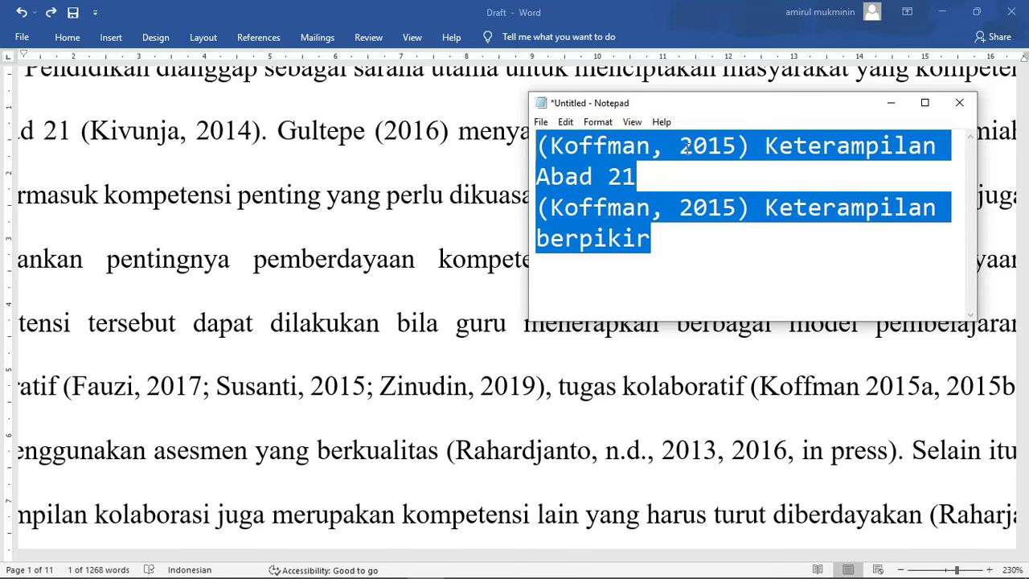
click(649, 284)
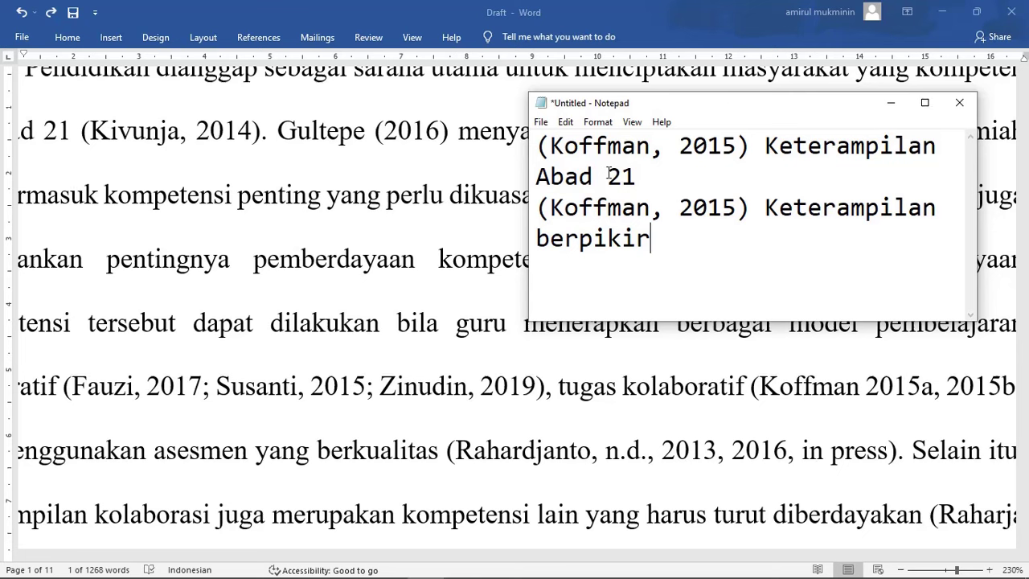
click(738, 151)
text(a)
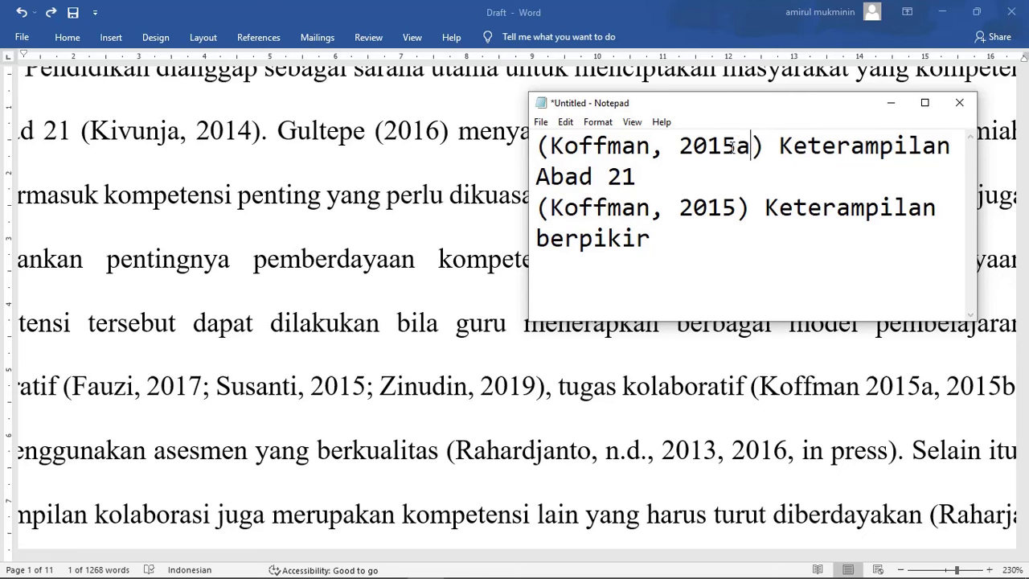
click(738, 209)
text(b)
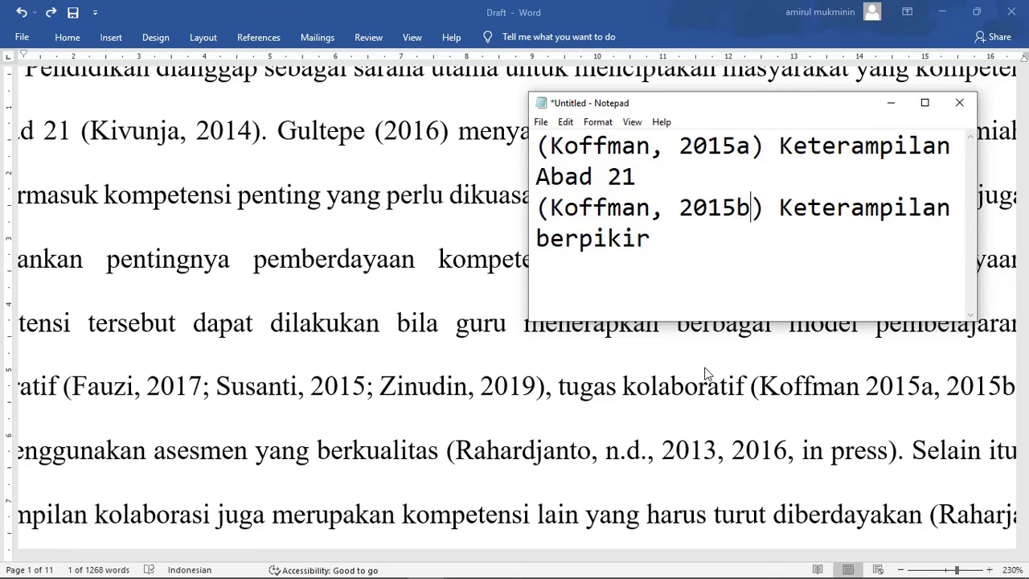
Step: Write "Kompetensi penting saat ini salah satunya adalah keterampilan Abad 21" in front of the 2015a citation
click(540, 152)
text(Kompetensi )
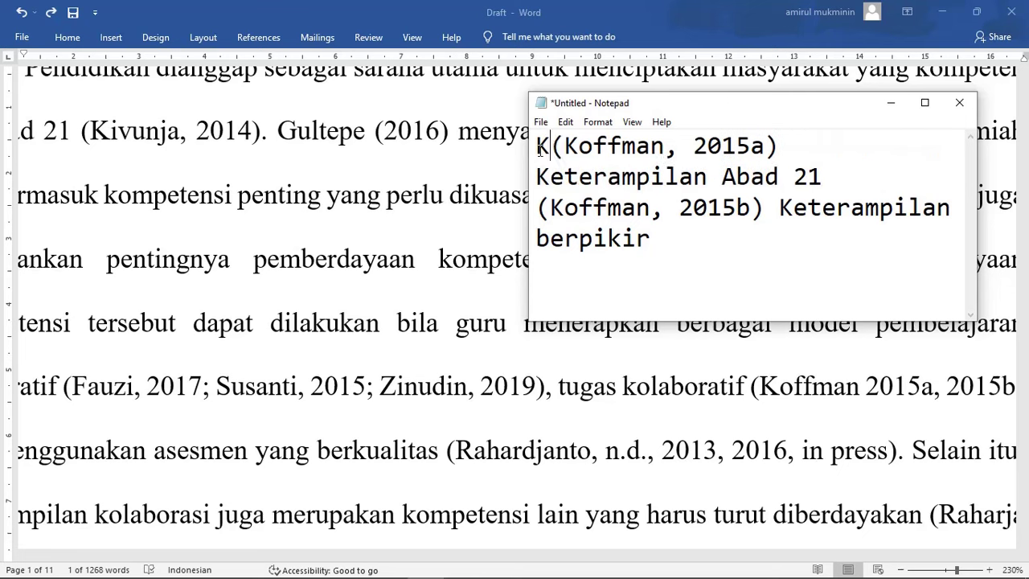
text(penting sat)
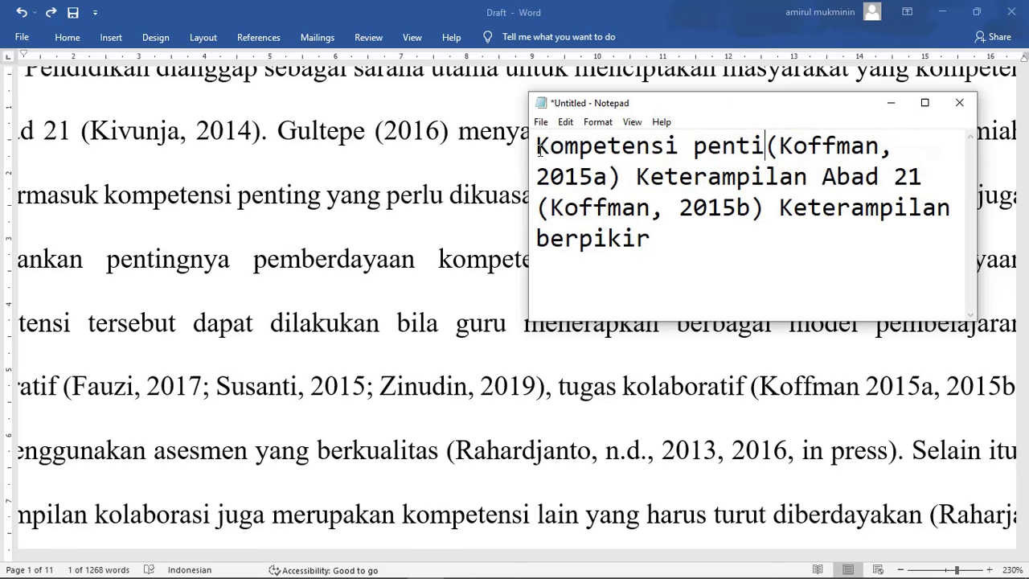
key(BackSpace)
text(at)
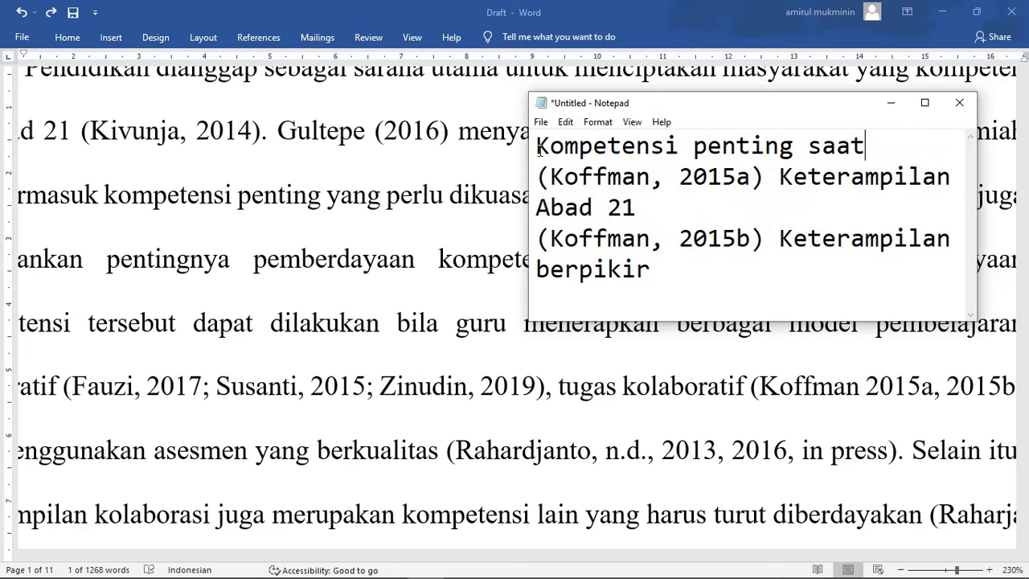
text( inimer)
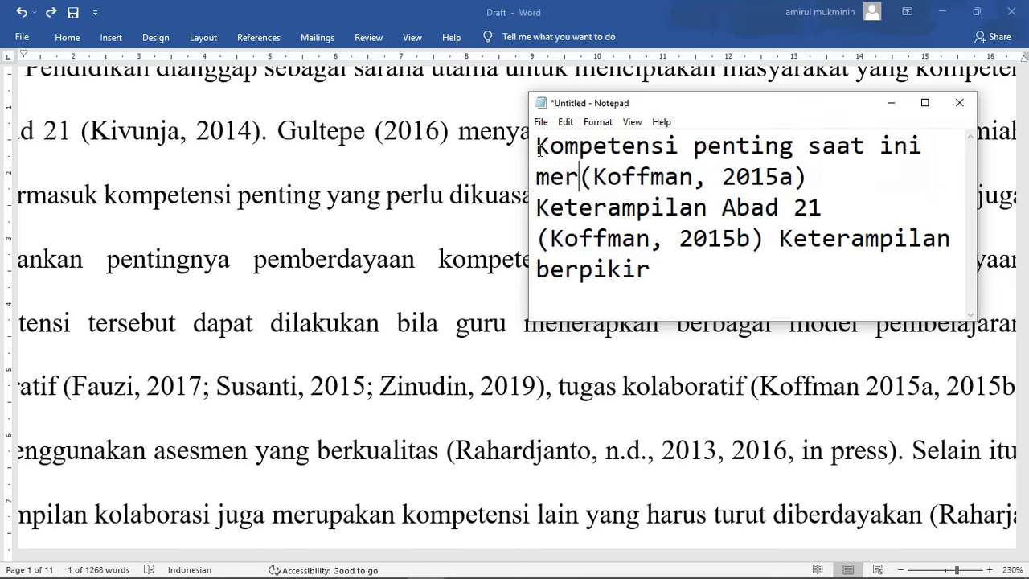
key(BackSpace)
key(BackSpace)
key(BackSpace)
text(slah)
key(BackSpace)
key(BackSpace)
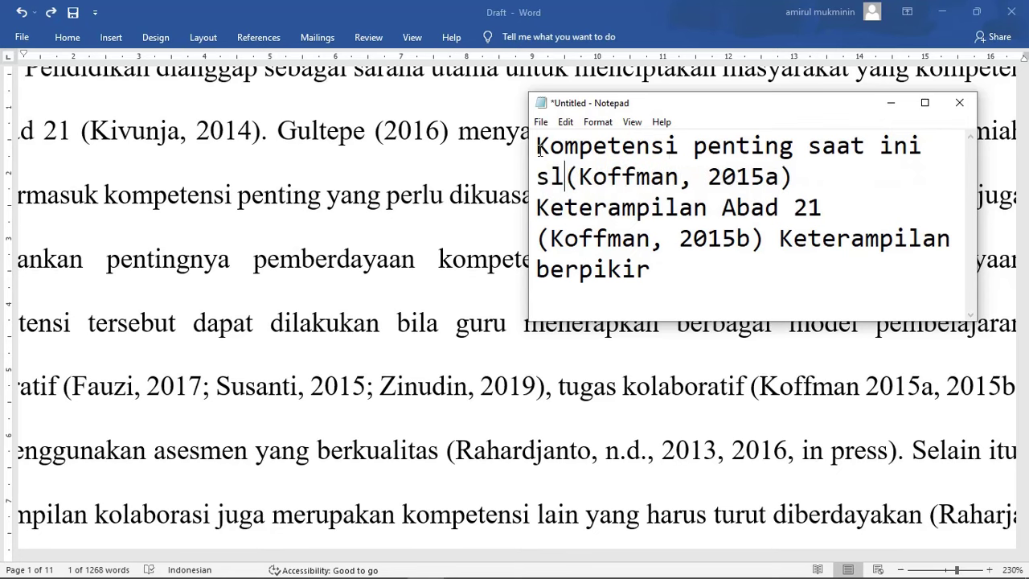
text(alah satun)
text(ya adalah keterampi)
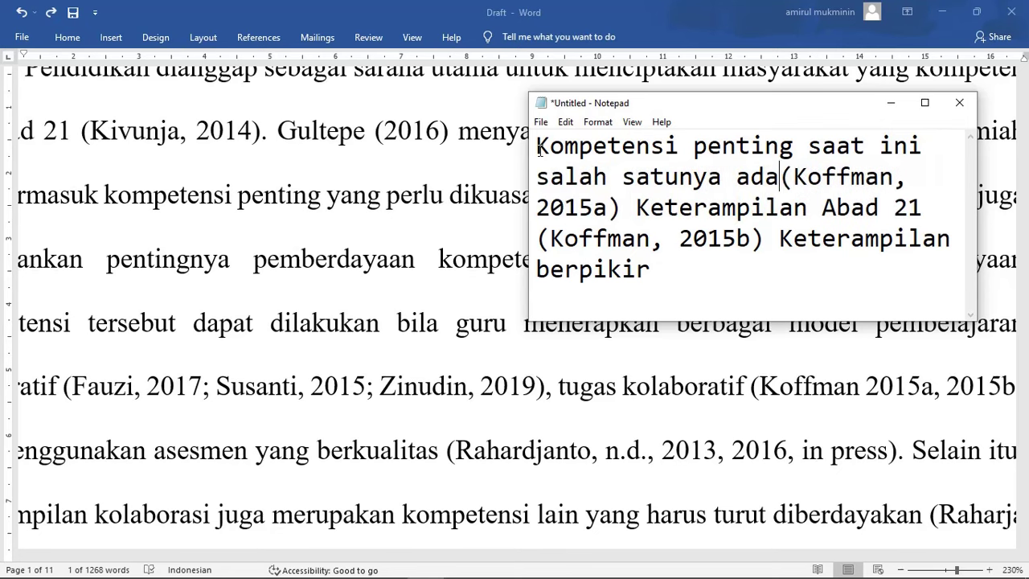
text(lan Abad 21)
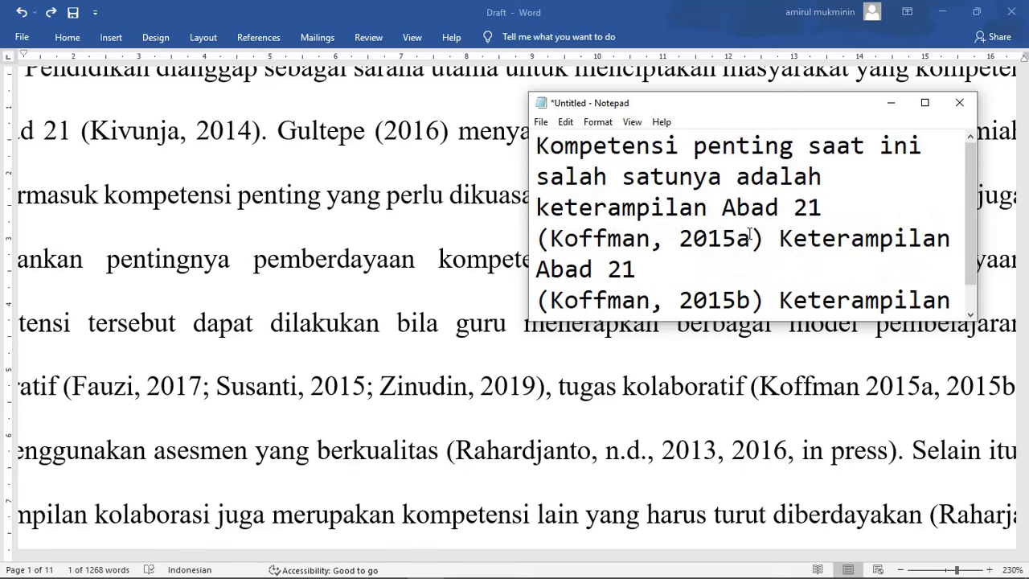
Step: Replace the label "Keterampilan Abad 21" behind the 2015a citation with a period
scroll(770, 241, down, 1)
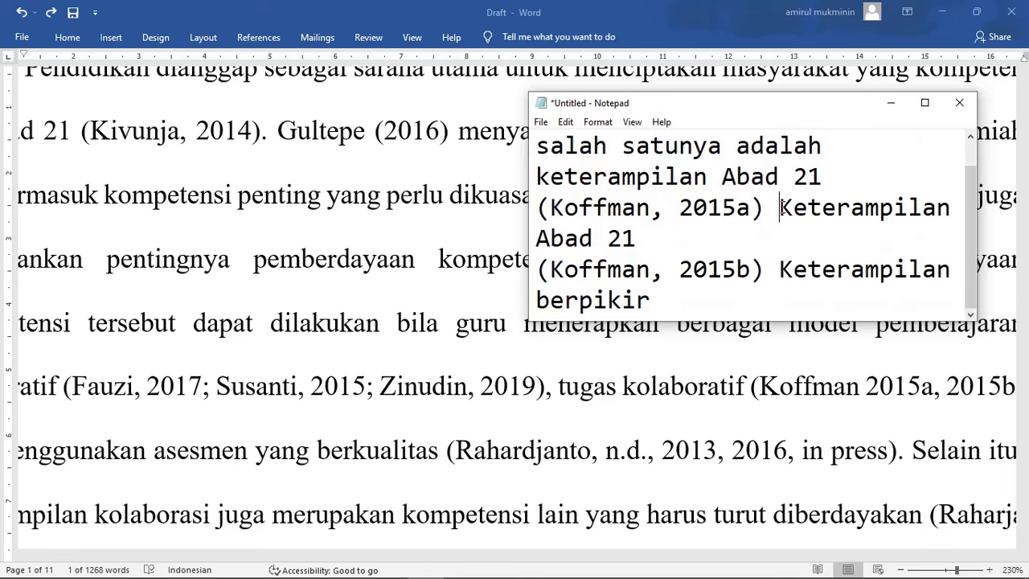
key(Left)
key(shift+Down)
text(.)
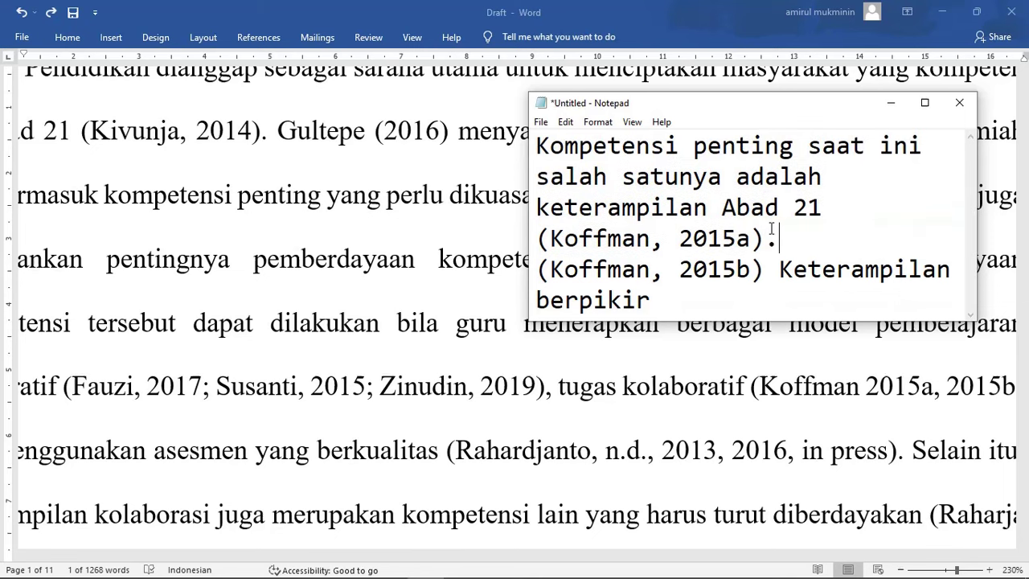
Step: Add the text "Contoh keterampilan Abad 21 adalah keterampilan berpikir" after the sentence ending in the 2015a citation
text( Contoh keterampi)
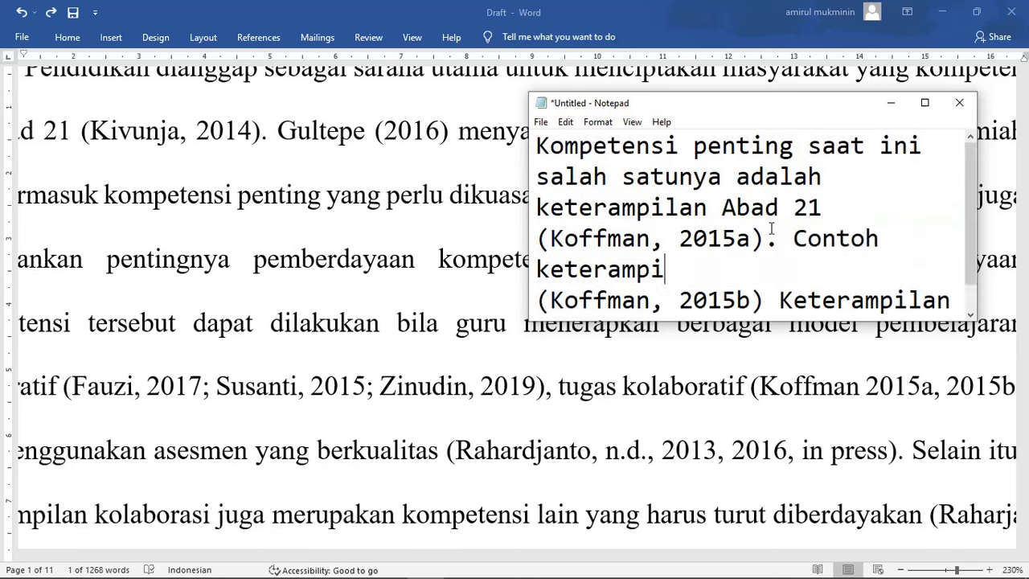
text(lan bad)
key(BackSpace)
key(BackSpace)
key(BackSpace)
text(A)
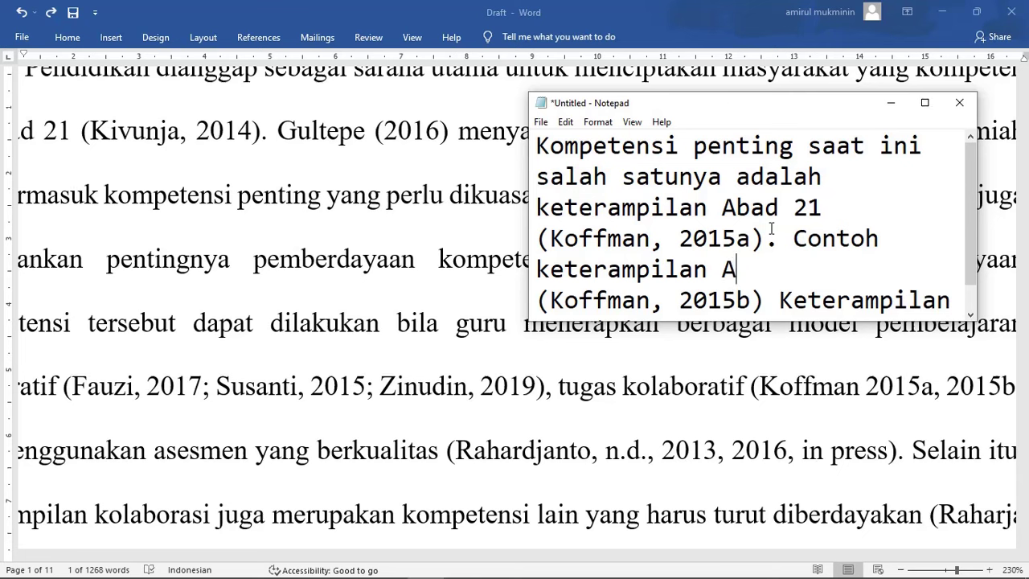
text(bad w1)
key(BackSpace)
key(BackSpace)
text(21 )
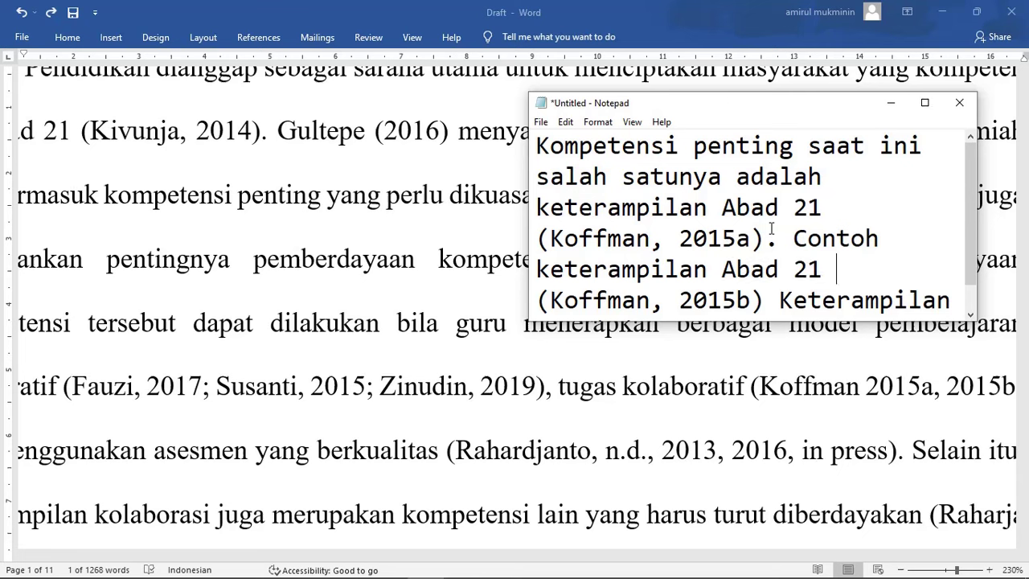
text(adalah keterampila)
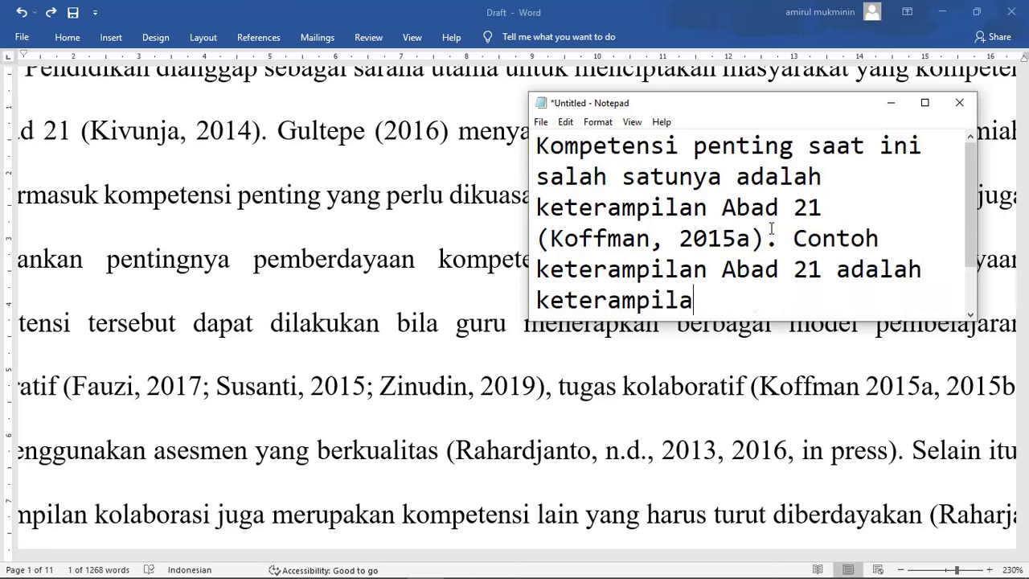
text(n berpikir)
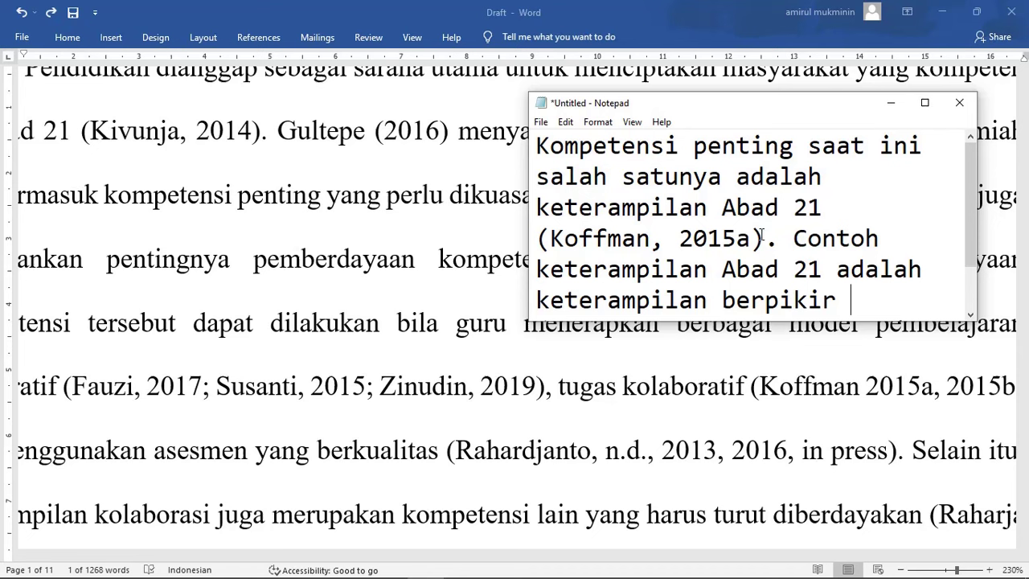
Step: Join the 2015b citation to the second sentence and replace its trailing label "Keterampilan berpikir" with a period
scroll(760, 235, down, 1)
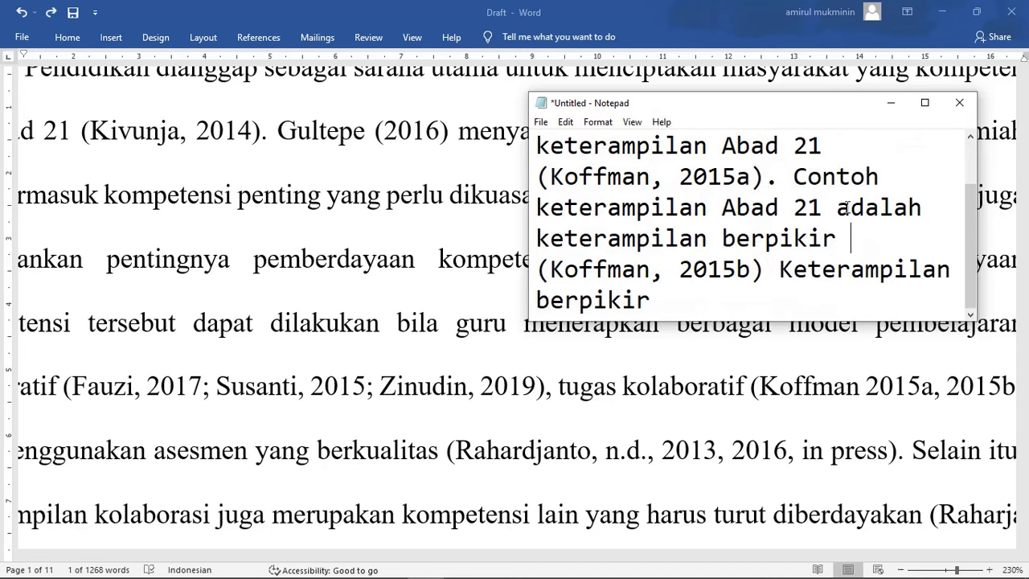
key(Delete)
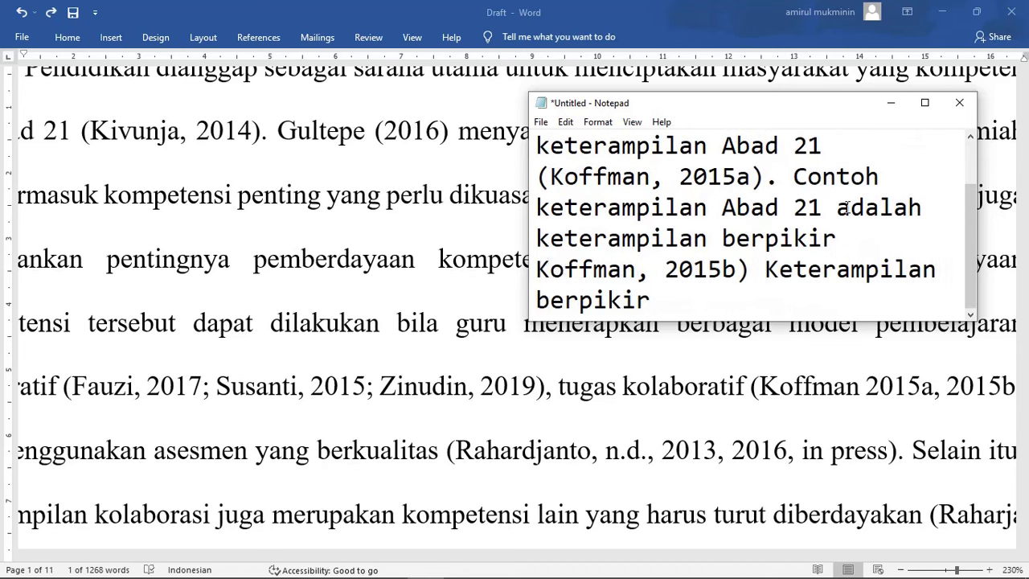
key(BackSpace)
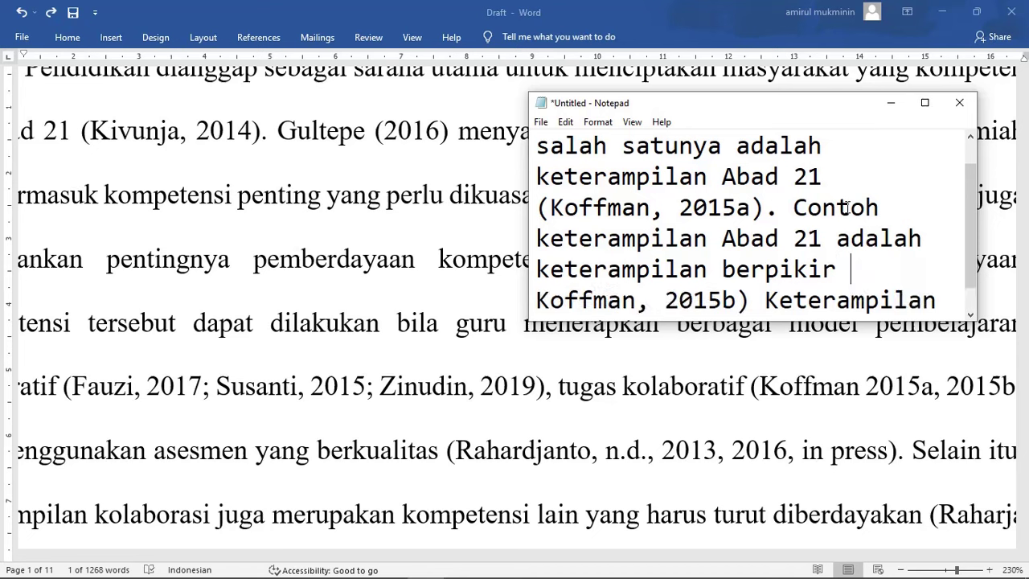
text(()
scroll(729, 262, down, 1)
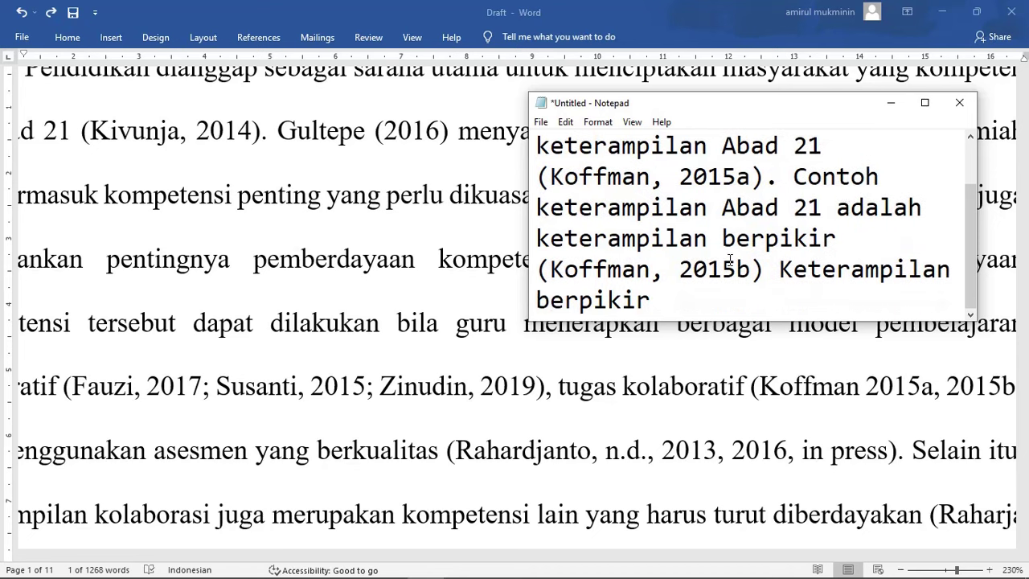
drag(768, 272, 802, 344)
key(BackSpace)
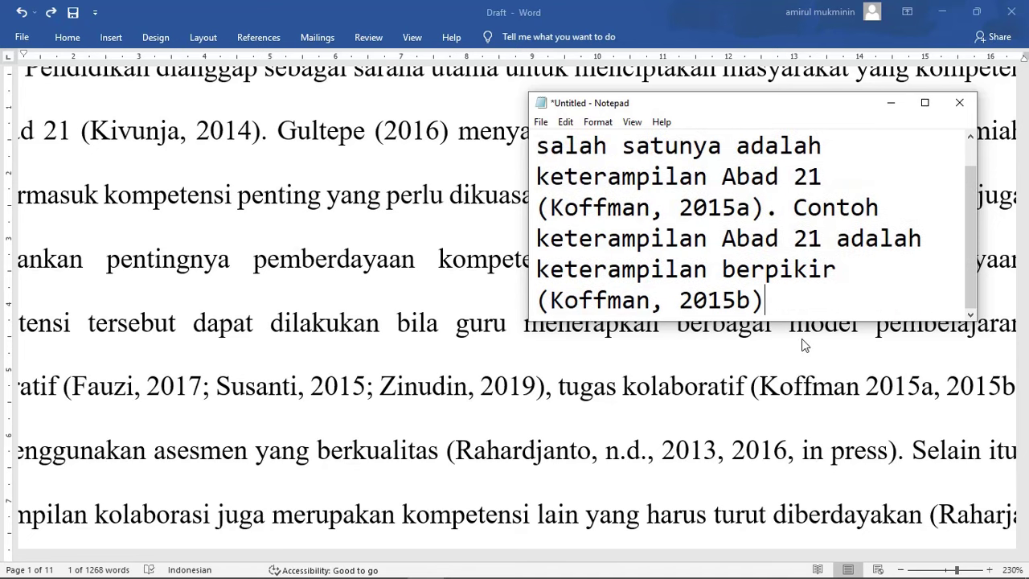
text(.)
Step: Switch to the Word draft, examine the sources inside the three-source citation (2017, 2015, 2019), and return to the Notepad note
click(311, 372)
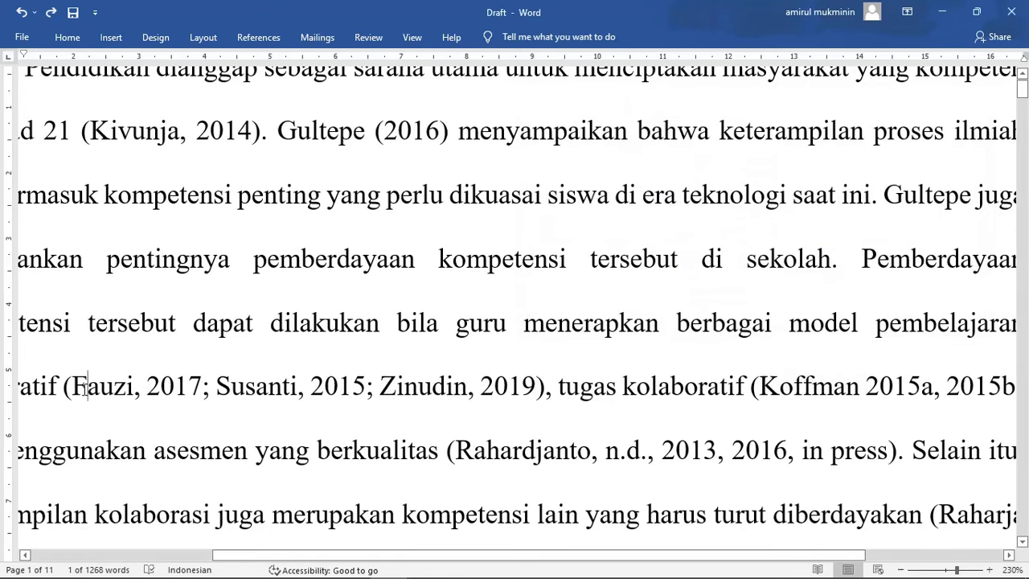
drag(72, 386, 535, 386)
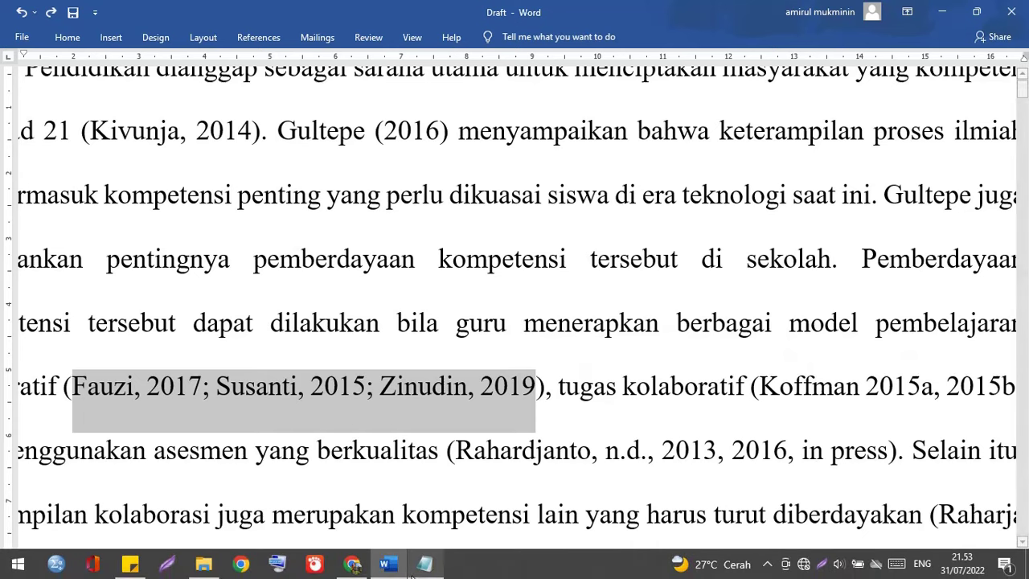
click(423, 565)
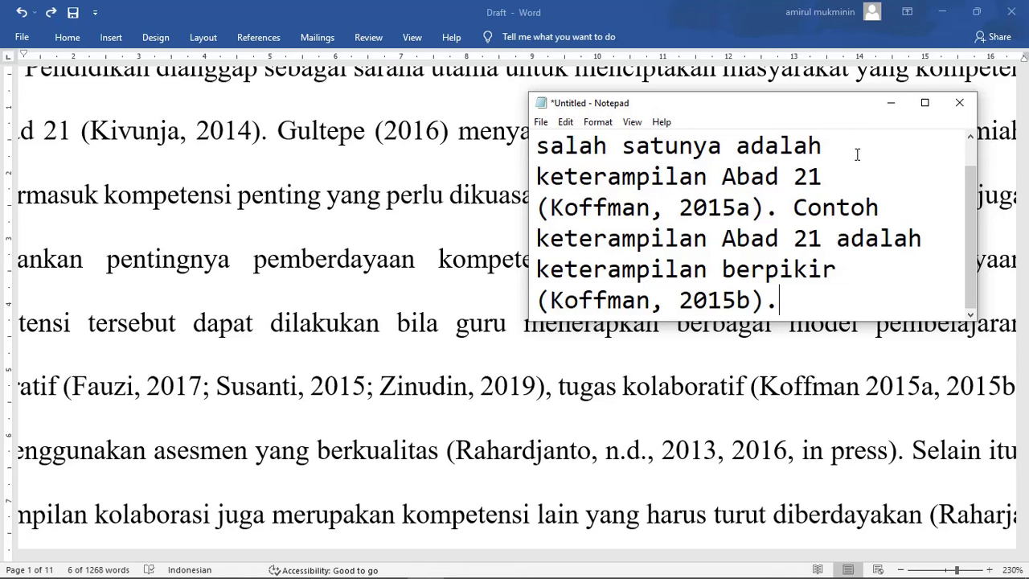
Step: Remove "salah satunya adalah keterampilan Abad 21" from the first sentence of the note
drag(838, 174, 396, 174)
drag(251, 162, 251, 161)
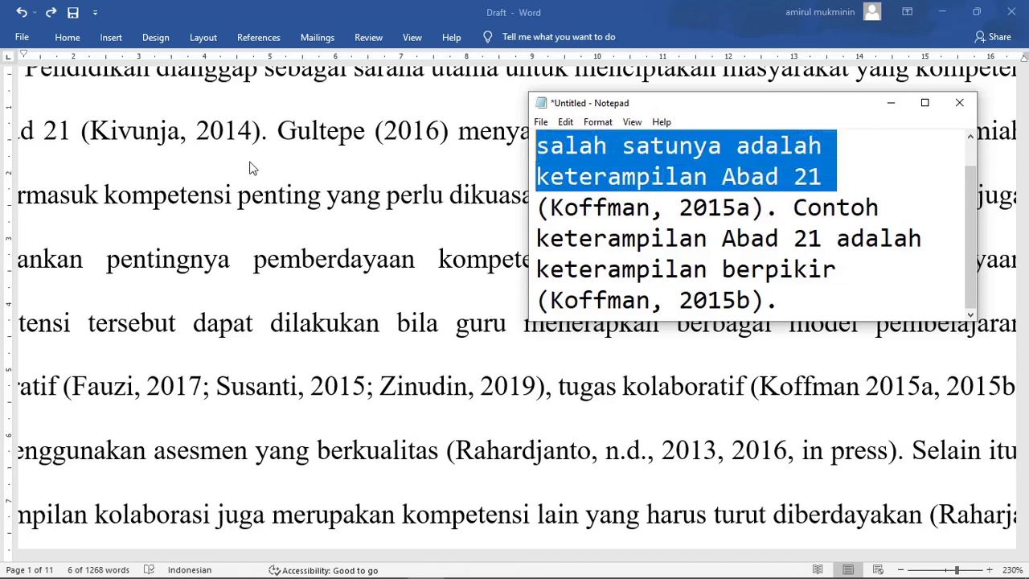
key(BackSpace)
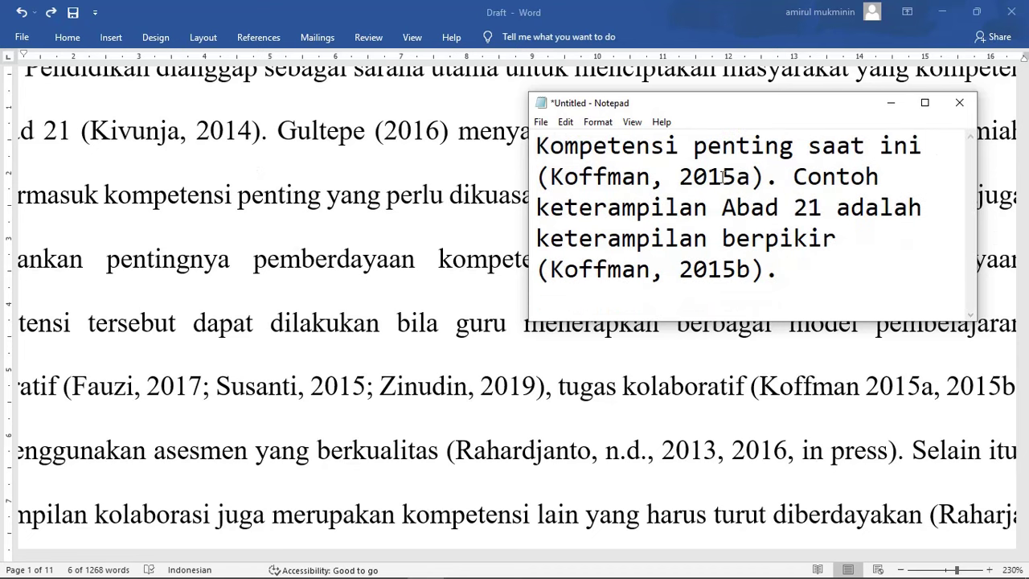
Step: Add a second citation by the same author with the year 2015b, separated by a semicolon, after 2015a in the first sentence
click(754, 177)
text(; Konf)
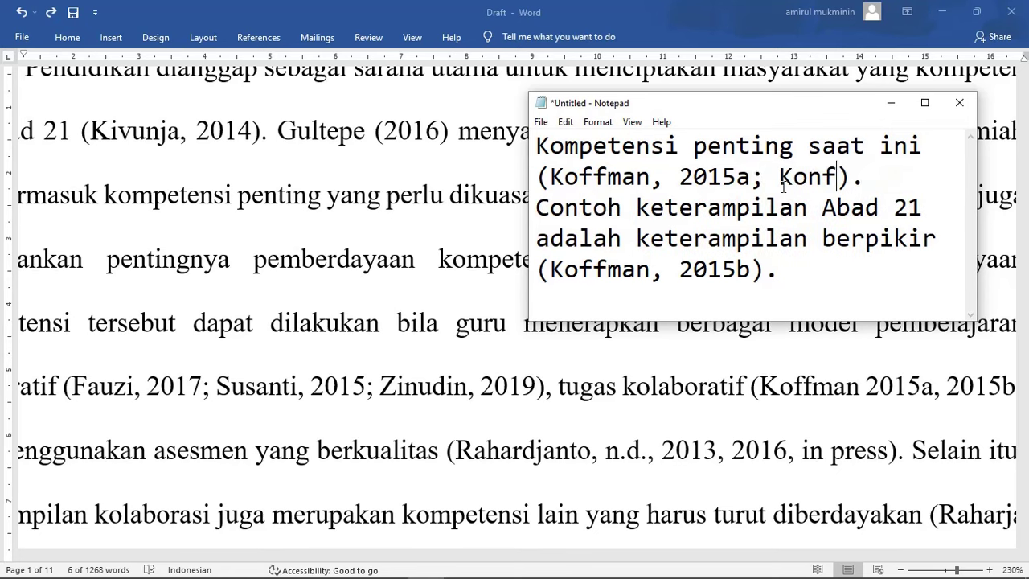
key(BackSpace)
key(BackSpace)
text(ffmn, )
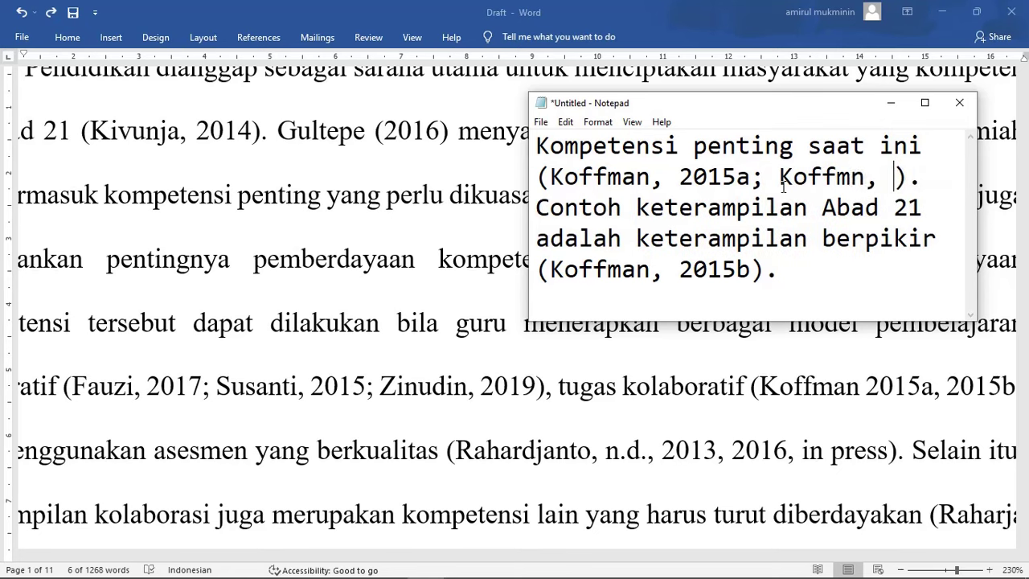
text(2015b)
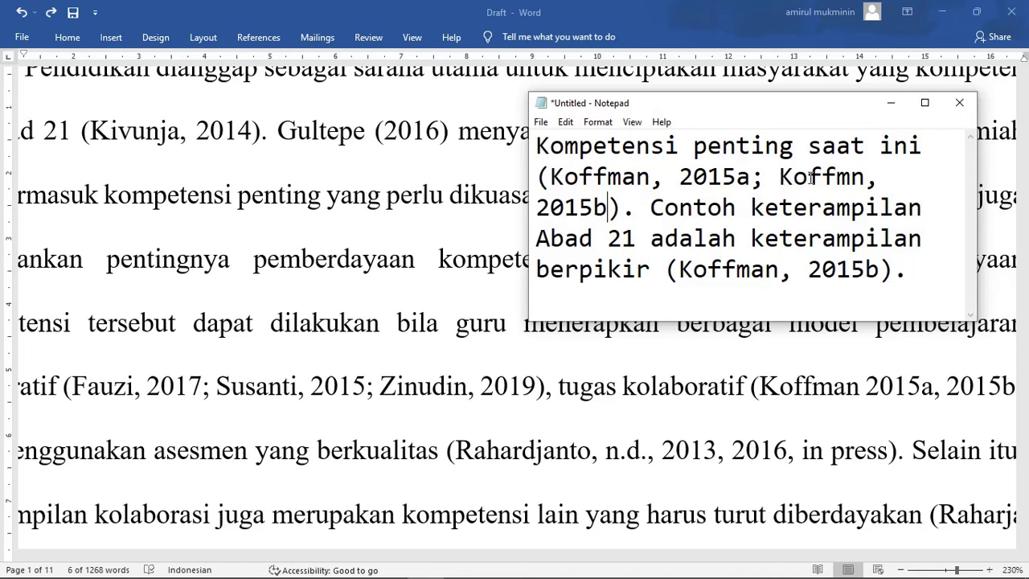
click(853, 177)
text(a)
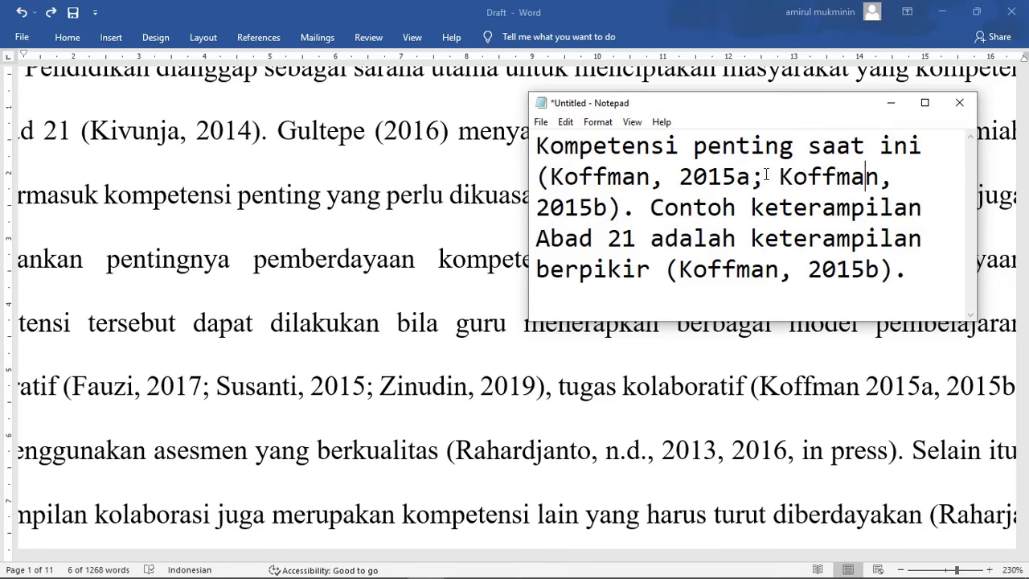
Step: Remove the semicolon and repeated author name so the first sentence's citation lists 2015a, 2015b under one author
drag(756, 178, 878, 178)
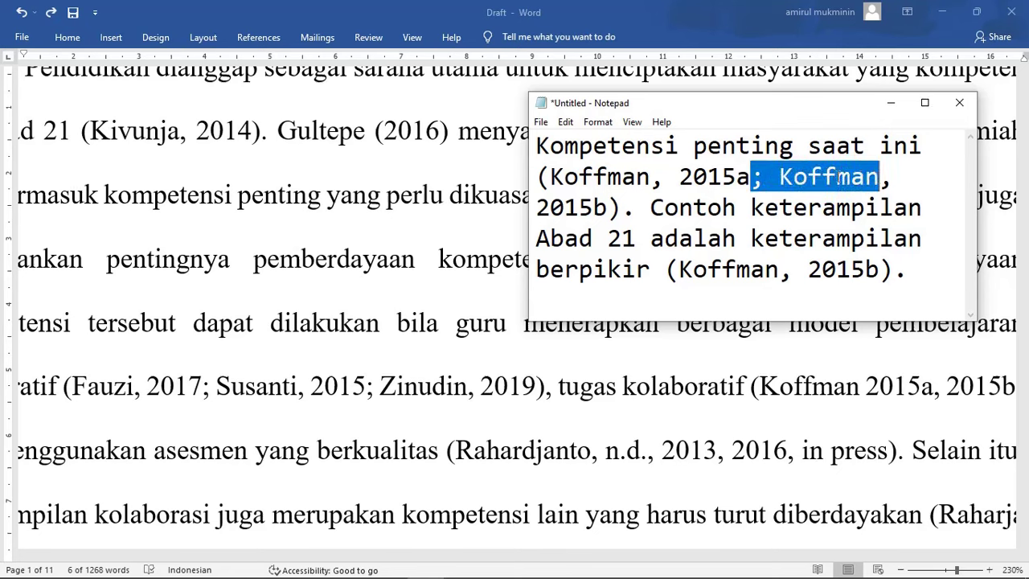
key(BackSpace)
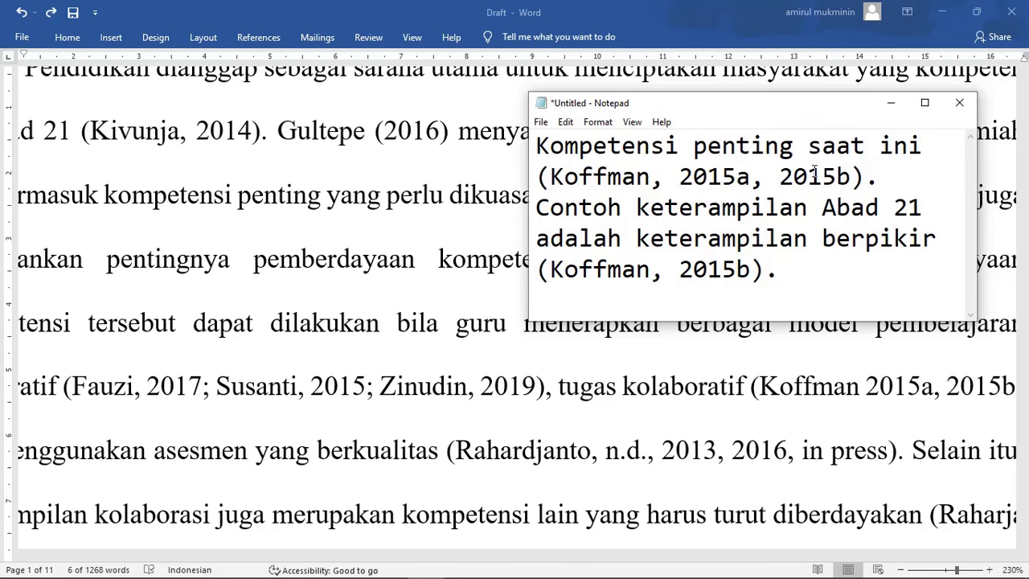
click(816, 199)
Step: Copy the author's name from the Word draft's "n.d., 2013, 2016, in press" citation and replace the whole Notepad note with it
click(772, 461)
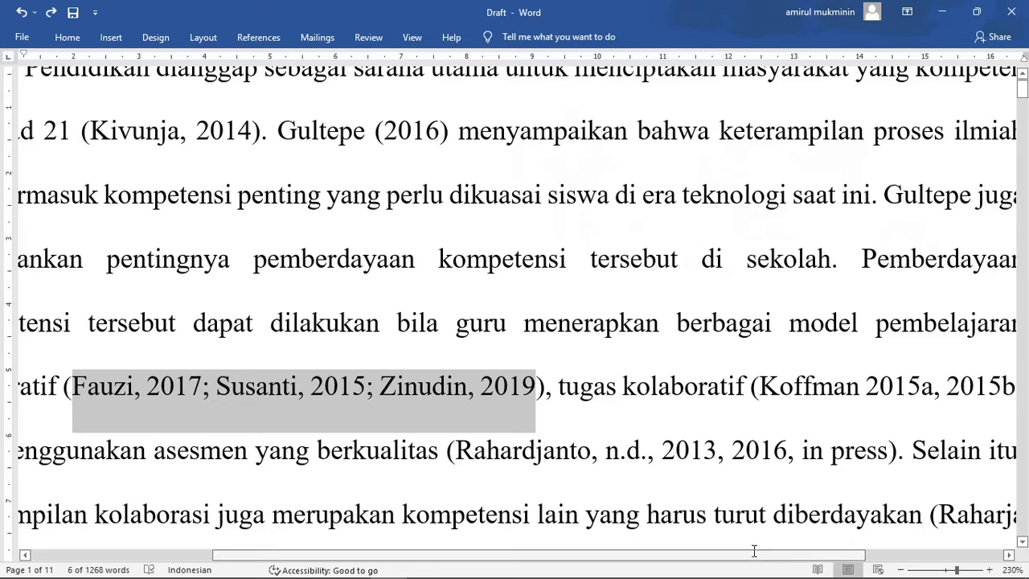
drag(752, 555, 796, 429)
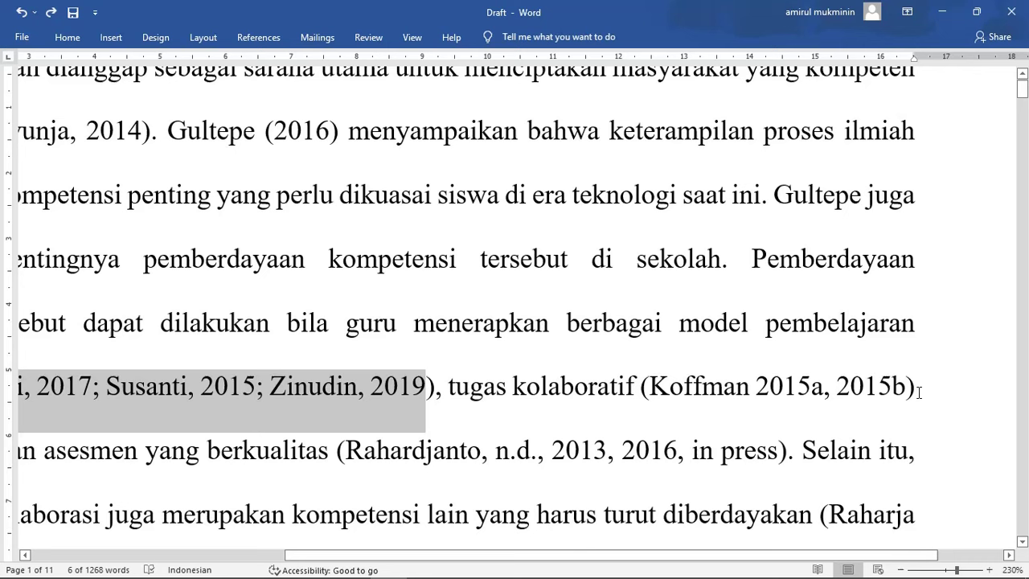
double_click(444, 452)
key(ctrl+c)
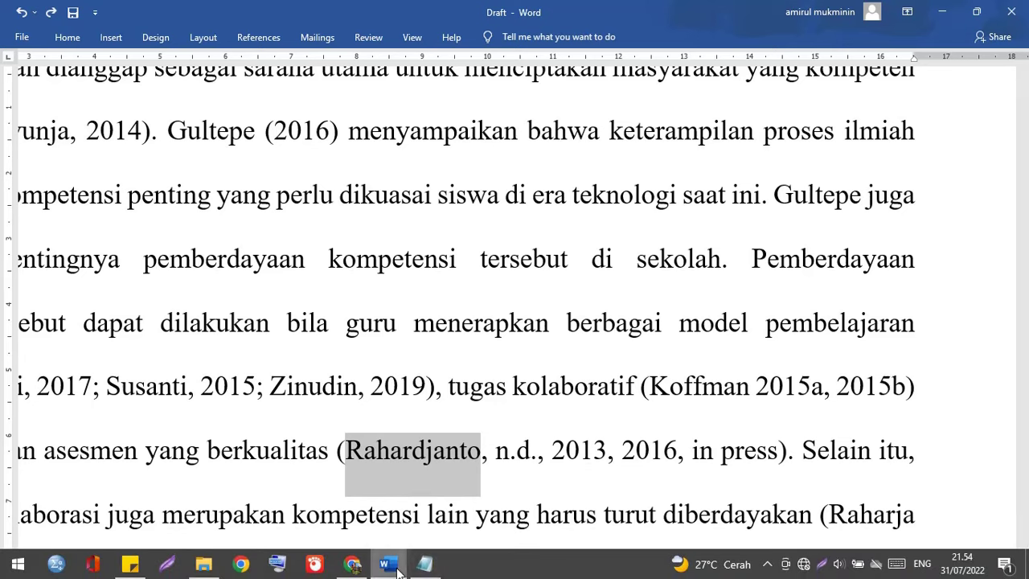
click(424, 563)
key(ctrl+a)
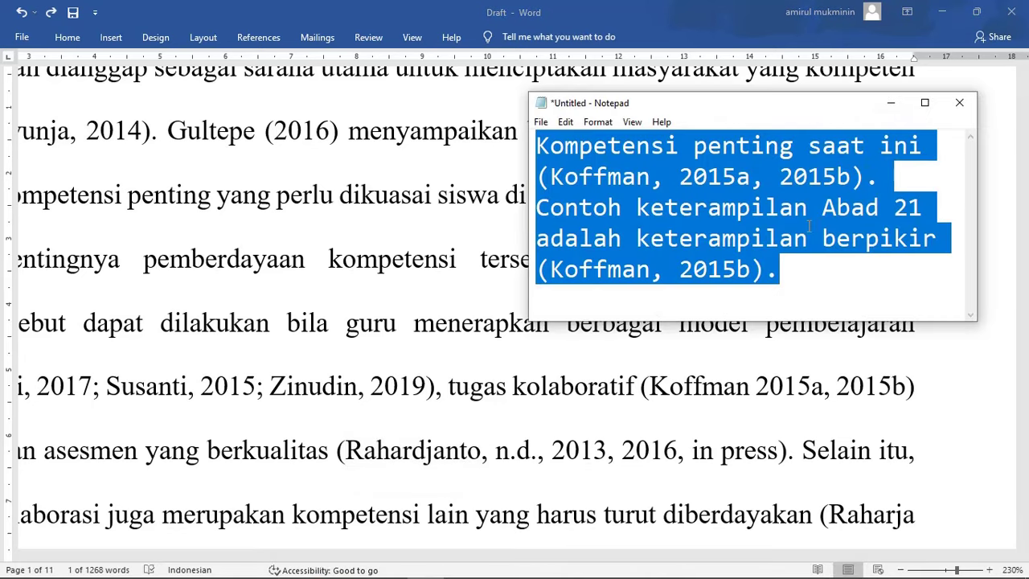
key(ctrl+v)
Step: Add the year 2013 after the author name and add a second line with the same name and 2016
text(2013)
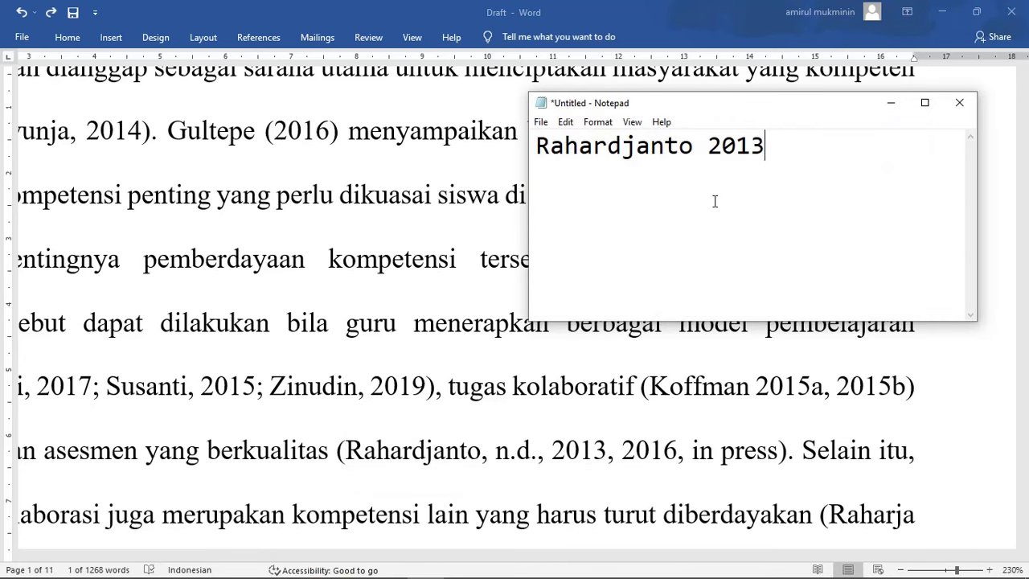
key(Return)
key(ctrl+v)
text(2016)
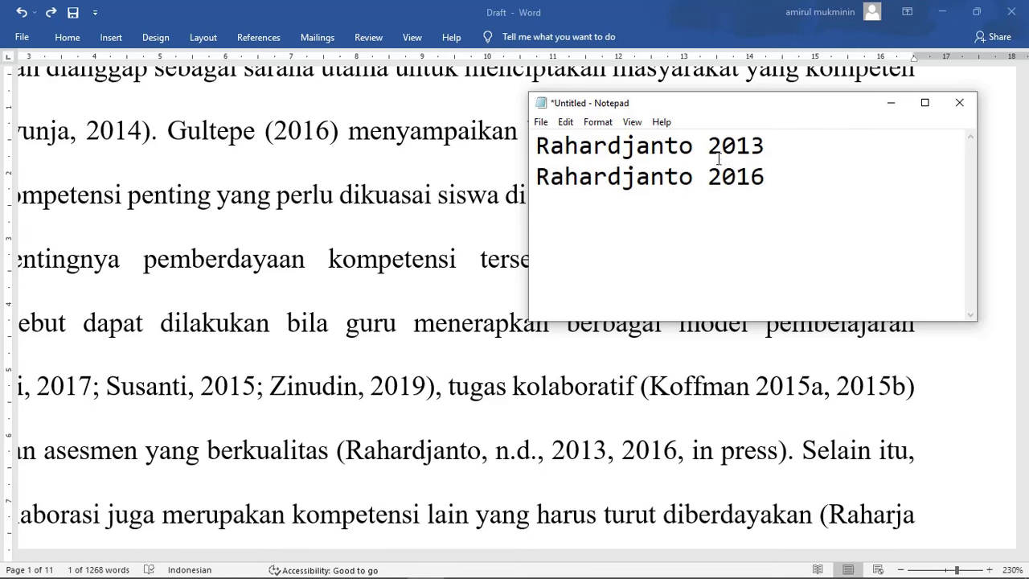
Step: Join the 2013 and 2016 entries on one line, separated by a semicolon
click(780, 143)
text(;)
key(Delete)
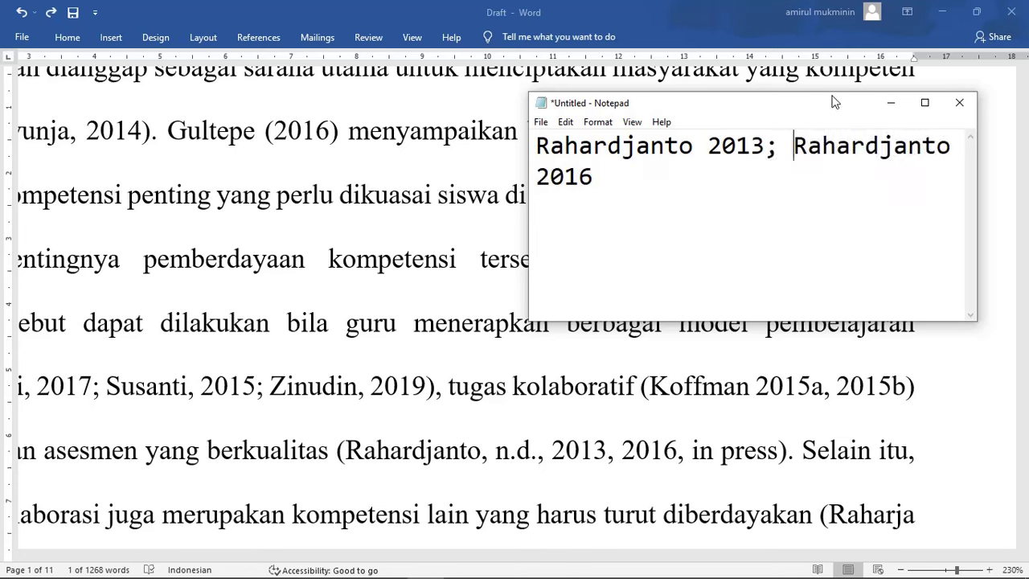
Step: Put a comma after each author name, and remove the semicolon and repeated name so 2013, 2016 follow one author
click(770, 153)
text(,)
click(694, 177)
text(,)
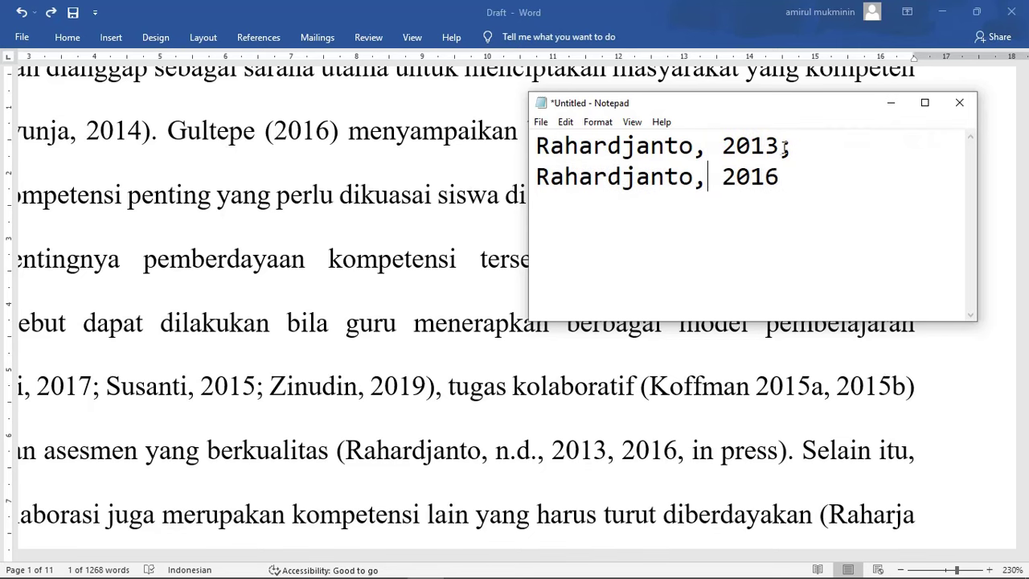
drag(779, 146, 697, 195)
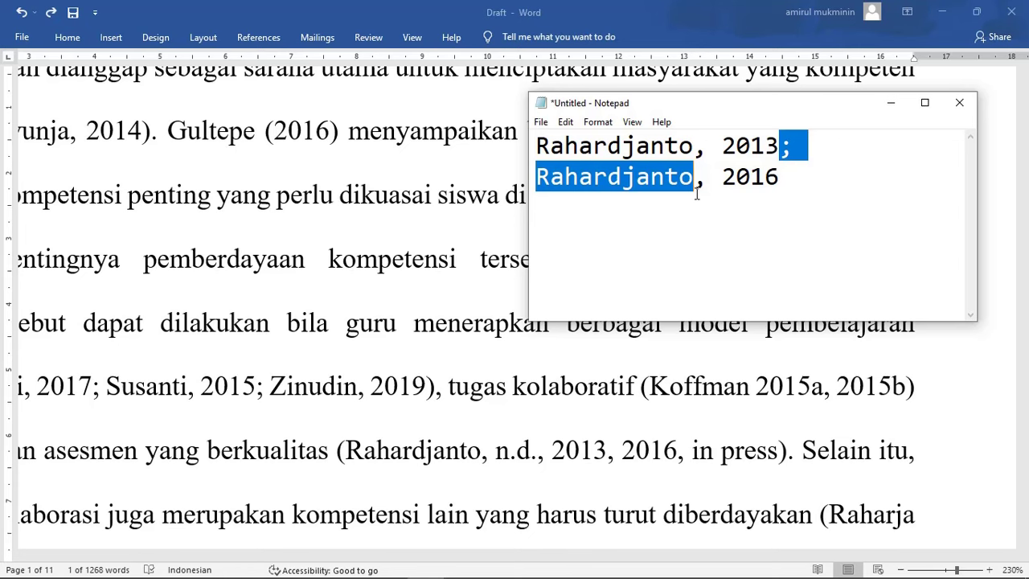
key(Delete)
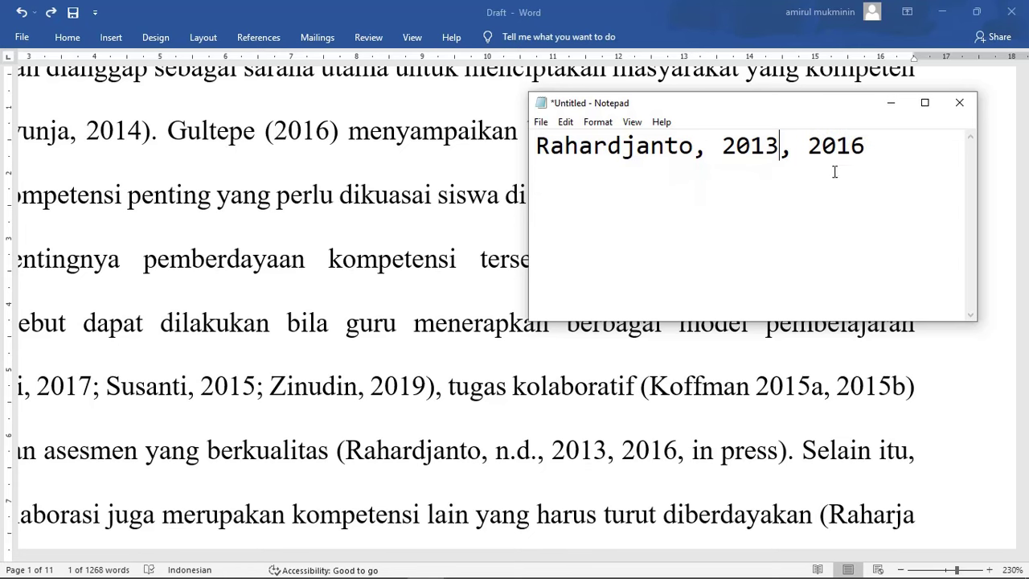
Step: Switch to the Word draft and examine the "n.d." and "in press" entries and the author in the multi-year citation
click(667, 351)
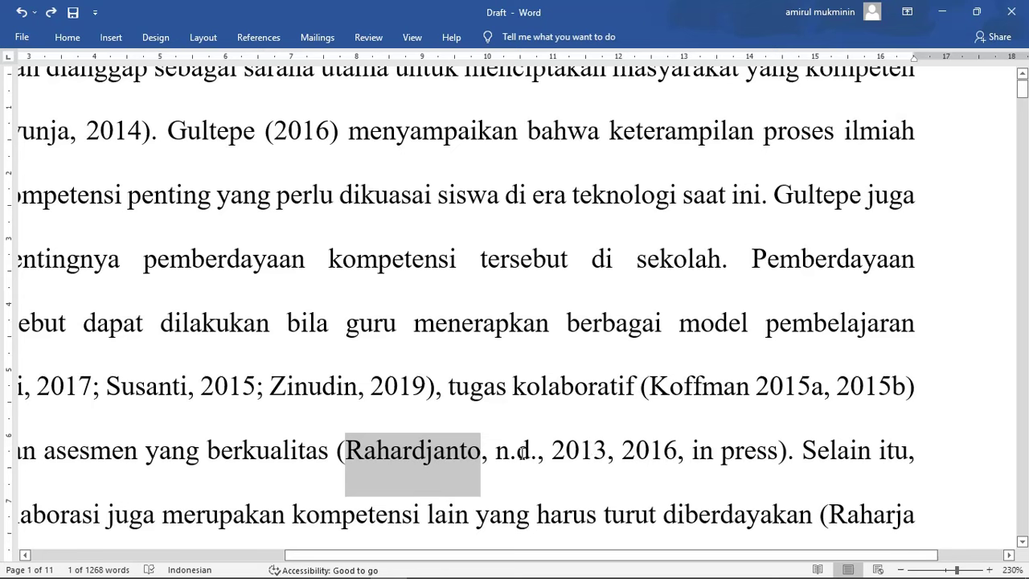
double_click(500, 452)
drag(693, 451, 778, 452)
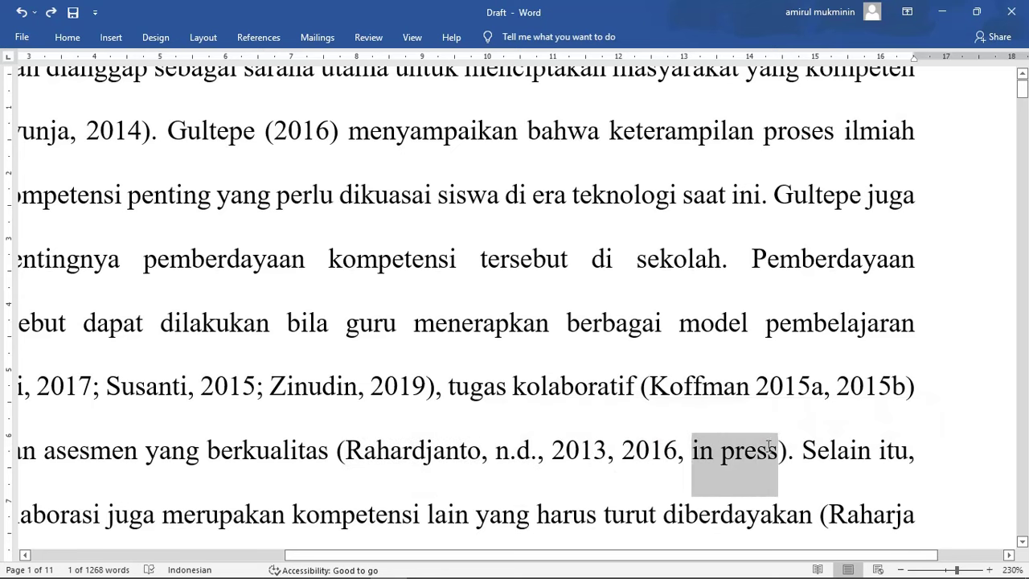
click(545, 443)
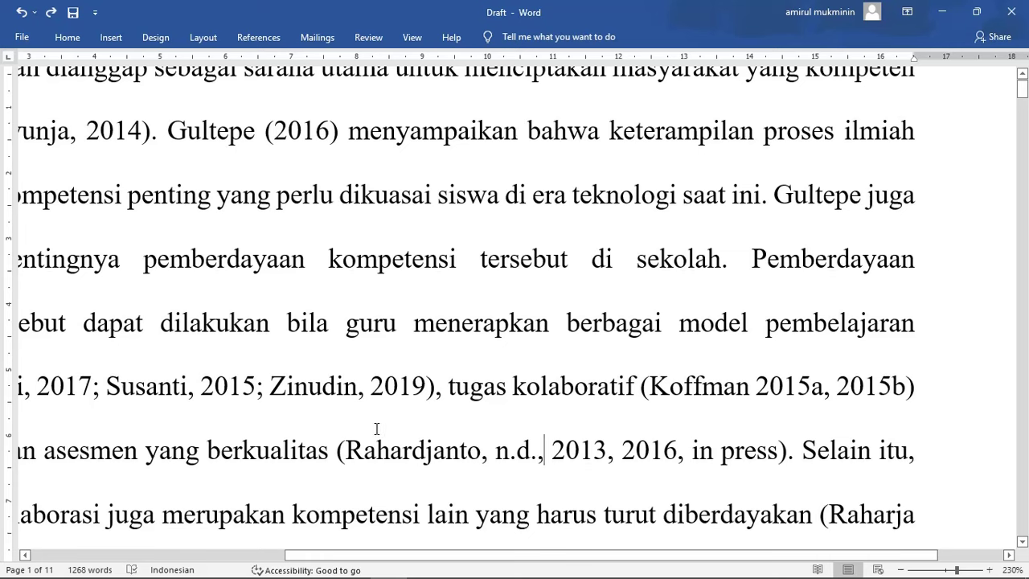
drag(514, 558, 439, 558)
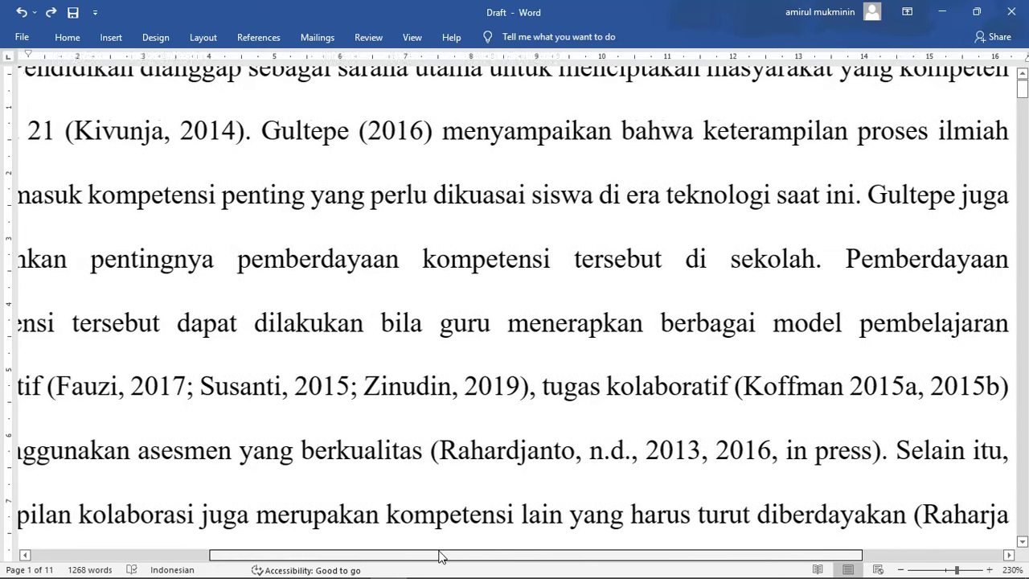
drag(162, 468, 876, 466)
click(460, 465)
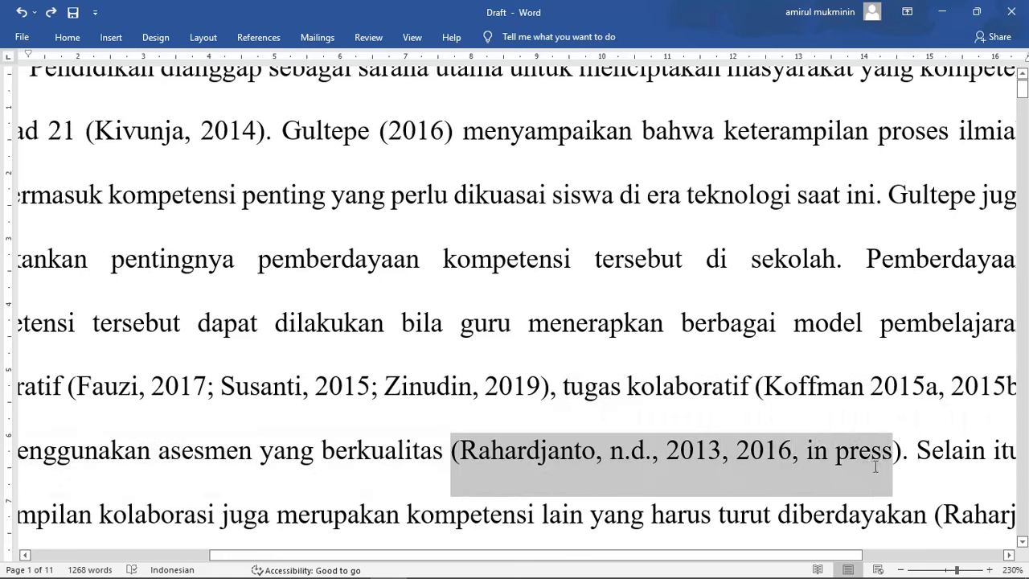
double_click(520, 455)
click(520, 455)
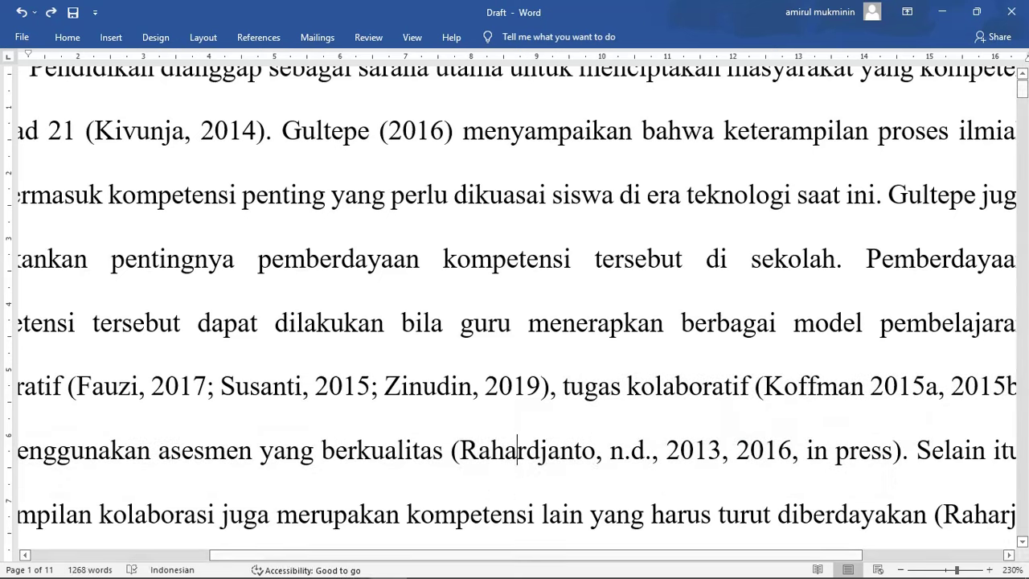
Step: Return to the Notepad note and examine the order of the years 2013 and 2016 after the author name
click(425, 564)
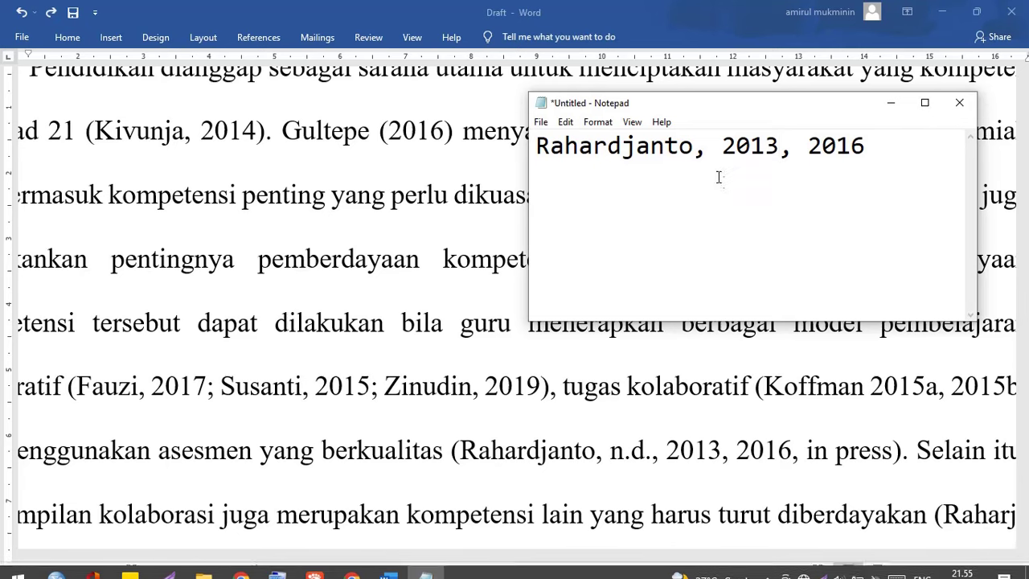
double_click(734, 146)
click(834, 139)
double_click(834, 138)
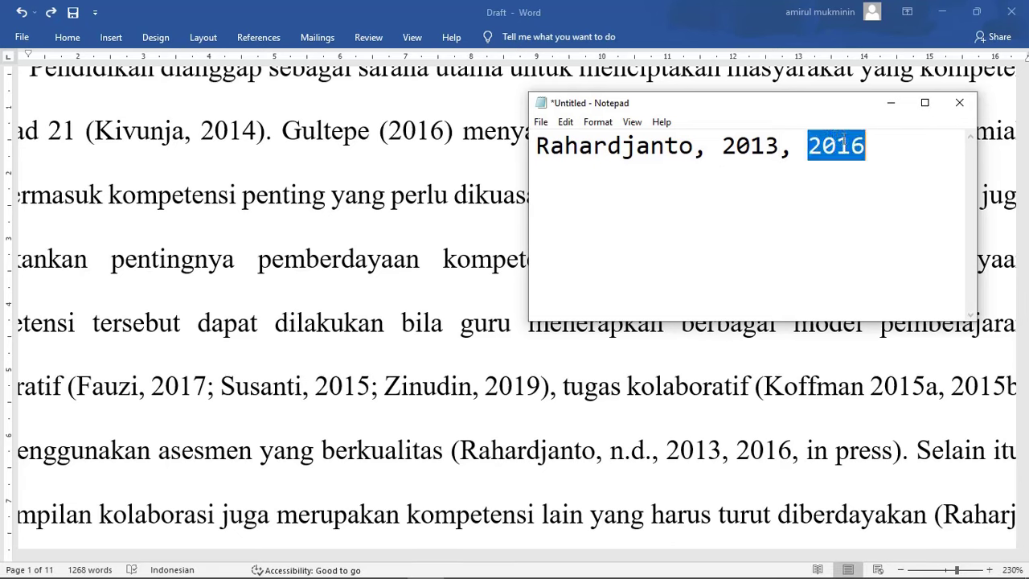
click(665, 212)
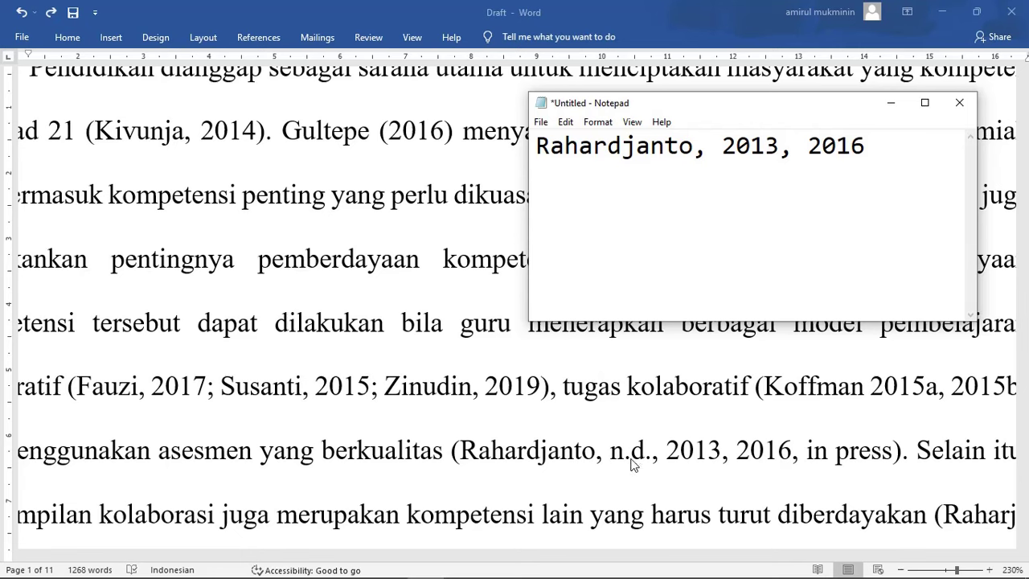
Step: Switch to the Word draft and examine how n.d., 2013, 2016 and in press are ordered and separated in the citation
key(alt+Tab)
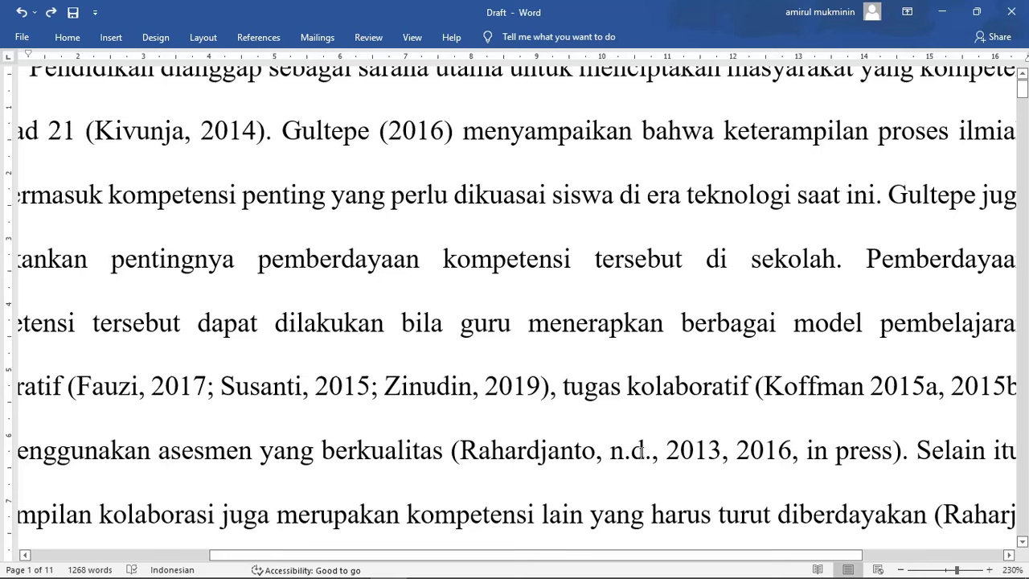
drag(807, 452, 895, 460)
click(582, 463)
drag(611, 457, 653, 459)
click(675, 460)
key(Right)
double_click(758, 450)
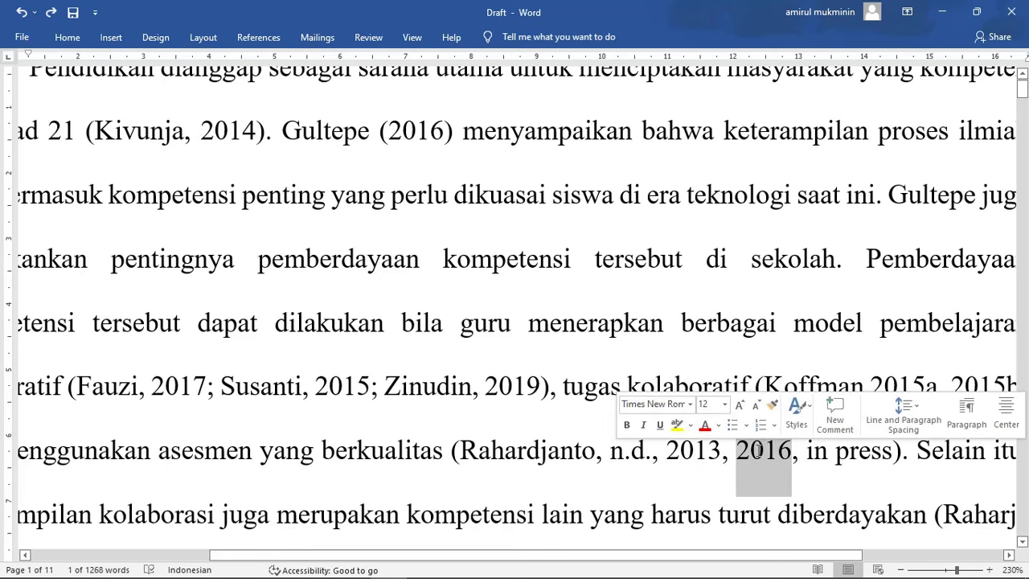
click(802, 463)
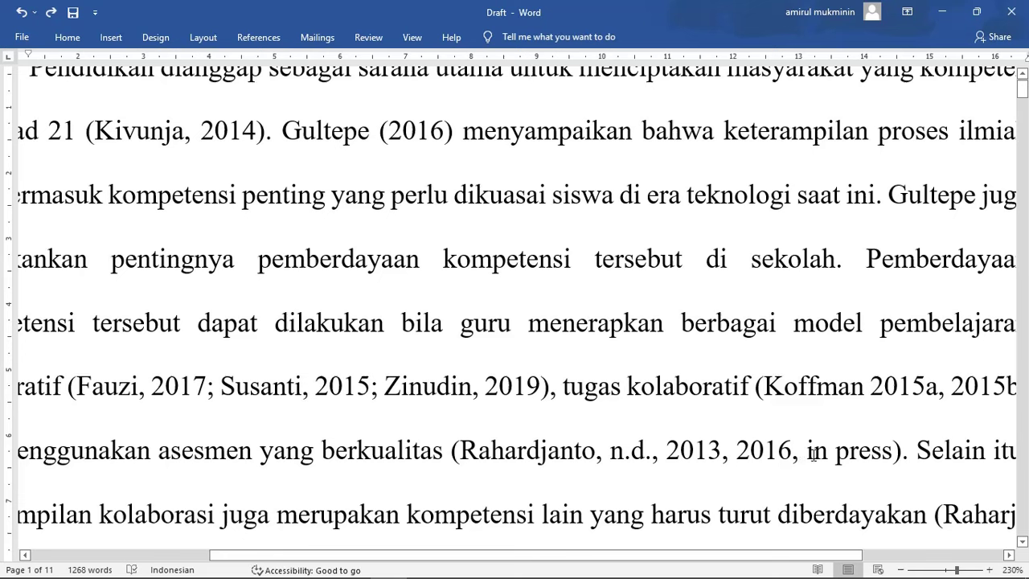
drag(807, 455, 894, 470)
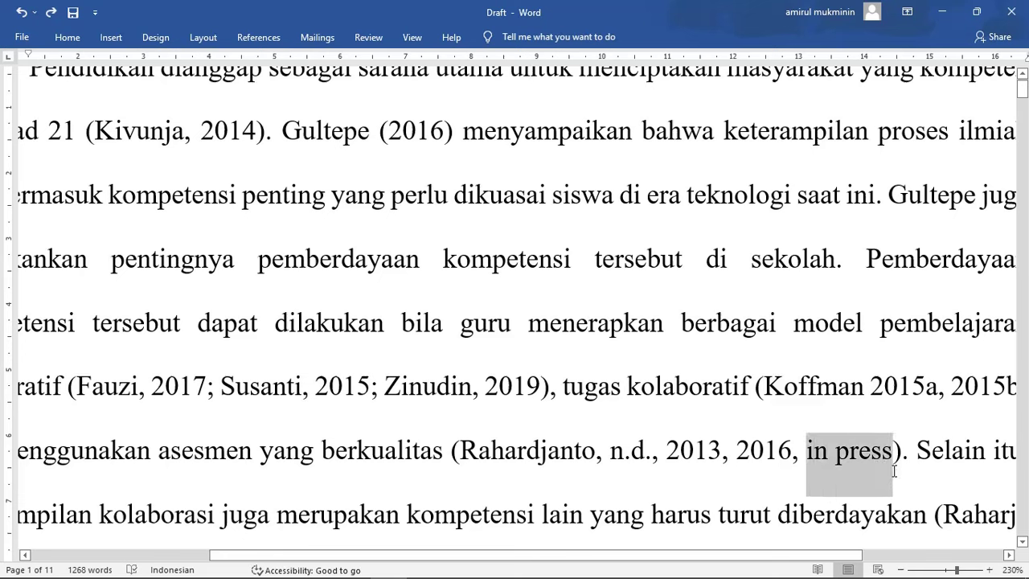
click(702, 513)
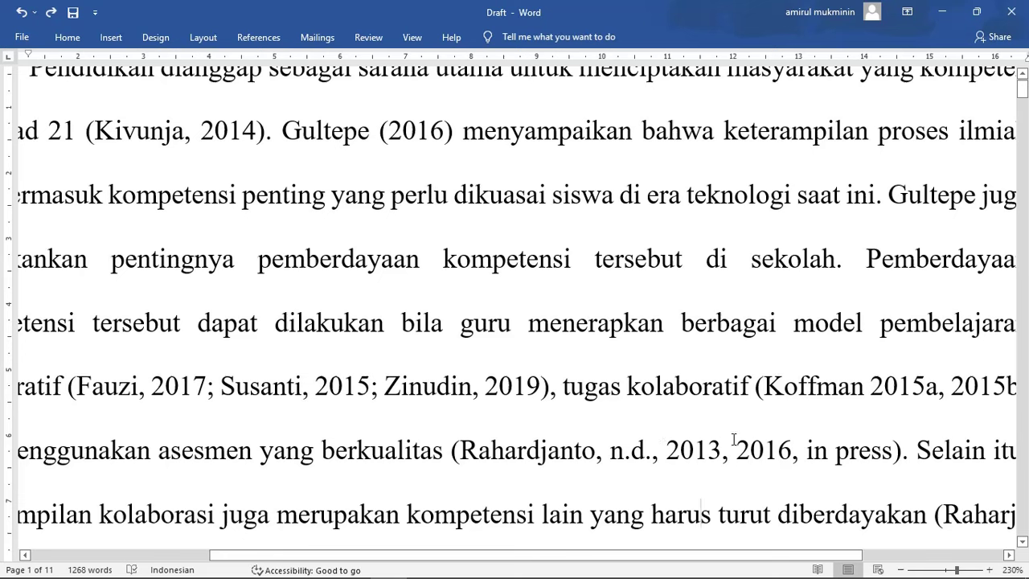
double_click(656, 456)
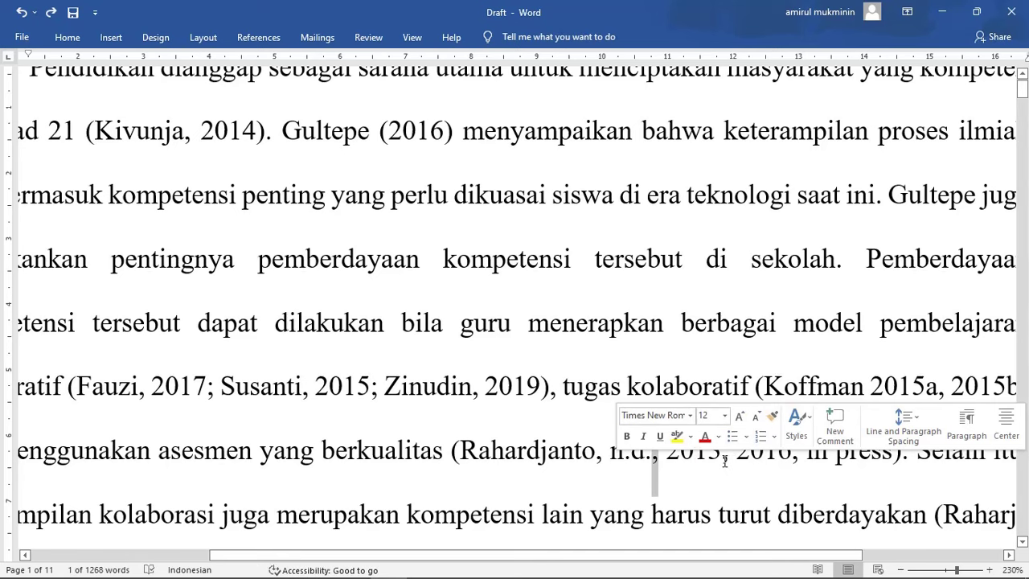
click(750, 473)
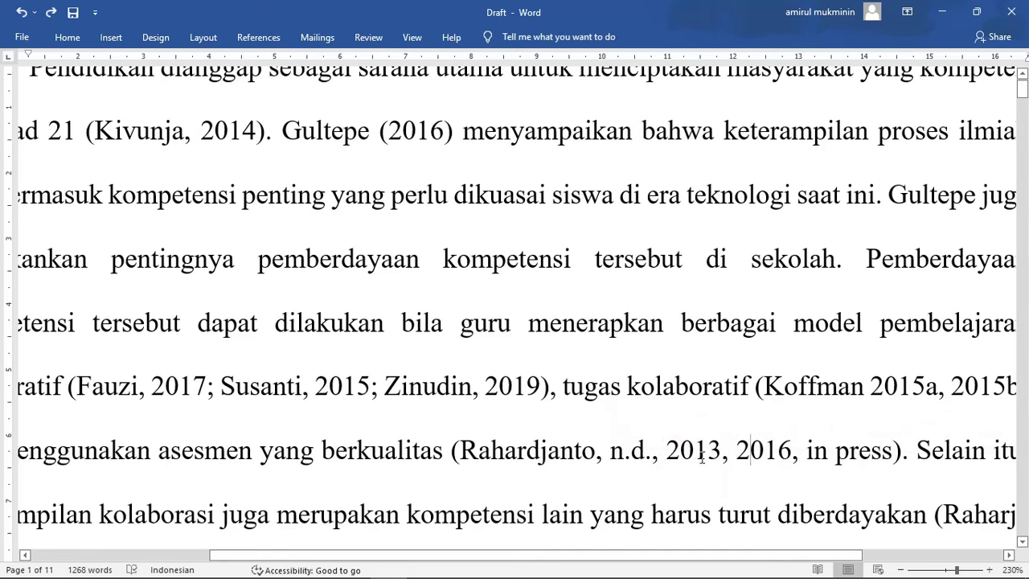
Step: Zoom the draft out to 190% and bring the two-author citations at the end of the first paragraph into view
scroll(626, 349, down, 2)
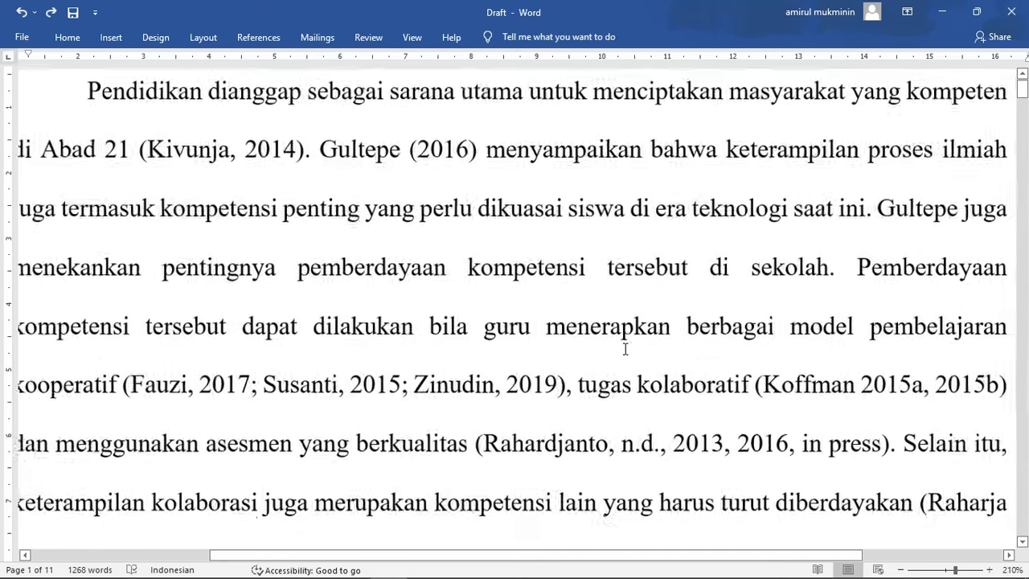
scroll(625, 349, down, 2)
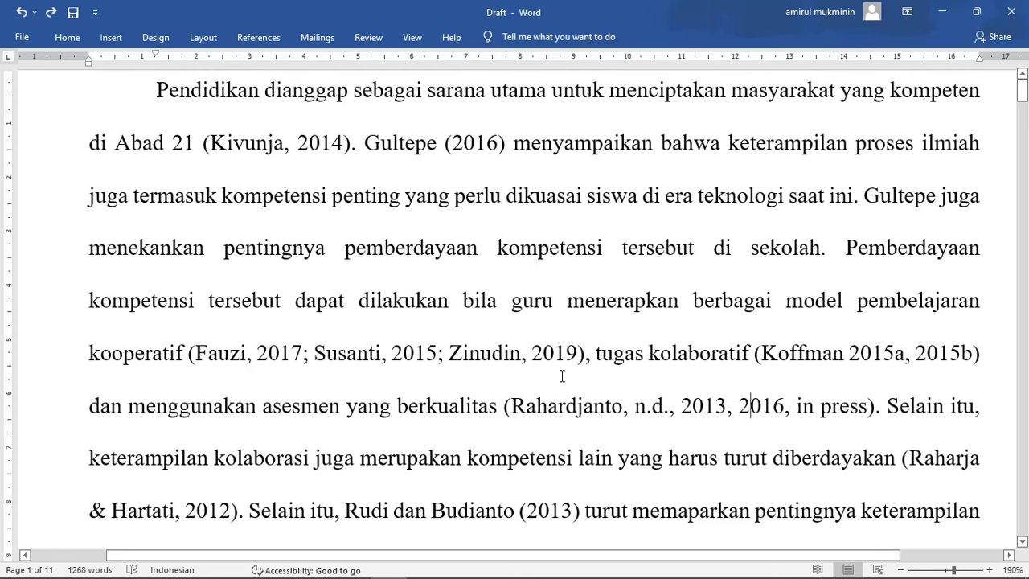
scroll(475, 296, down, 3)
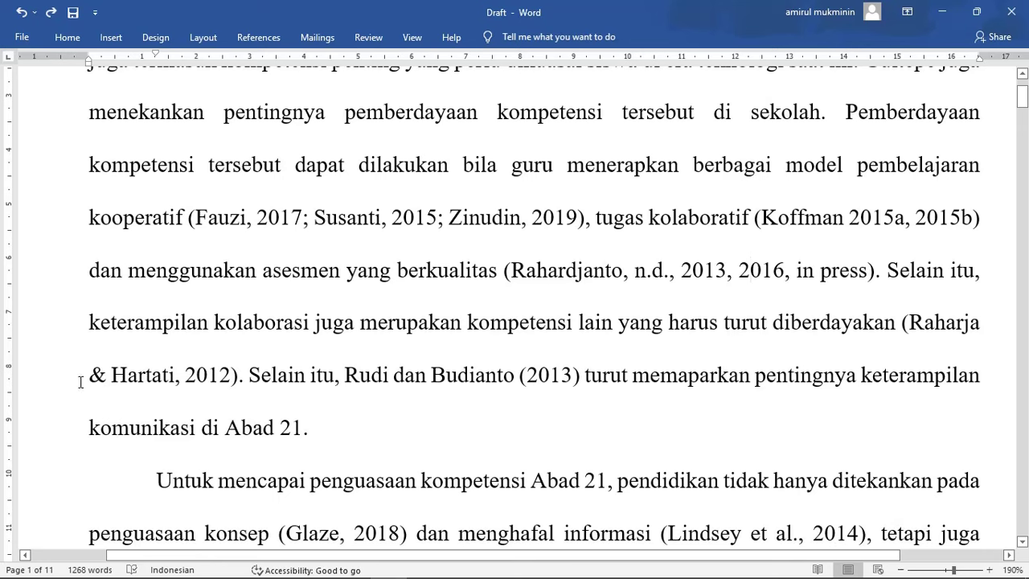
Step: Replace "dan" with "and" between the two authors in the 2013 narrative citation at the end of the first paragraph
scroll(97, 378, up, 6)
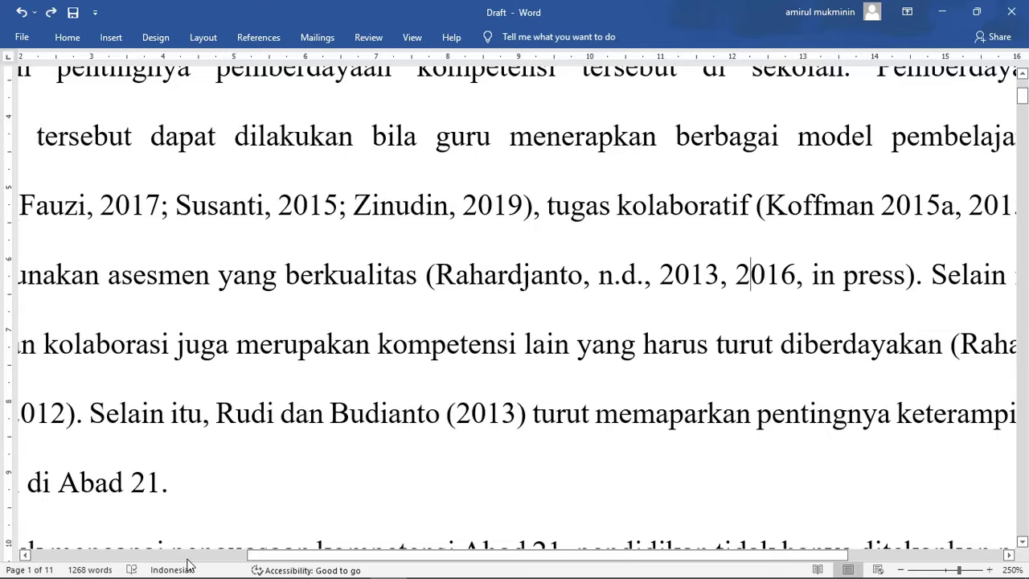
click(187, 557)
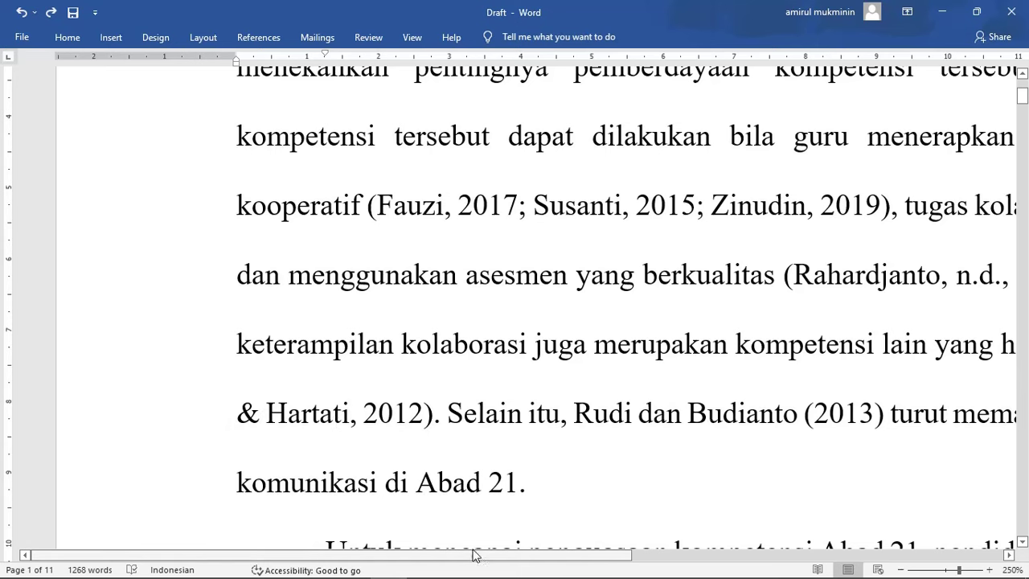
drag(479, 553, 562, 552)
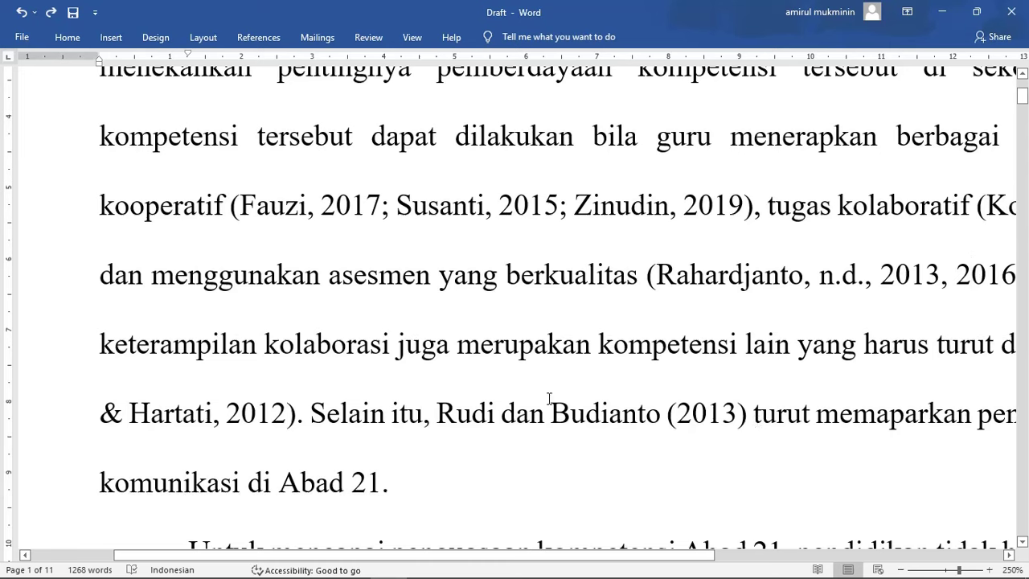
double_click(529, 414)
text(a)
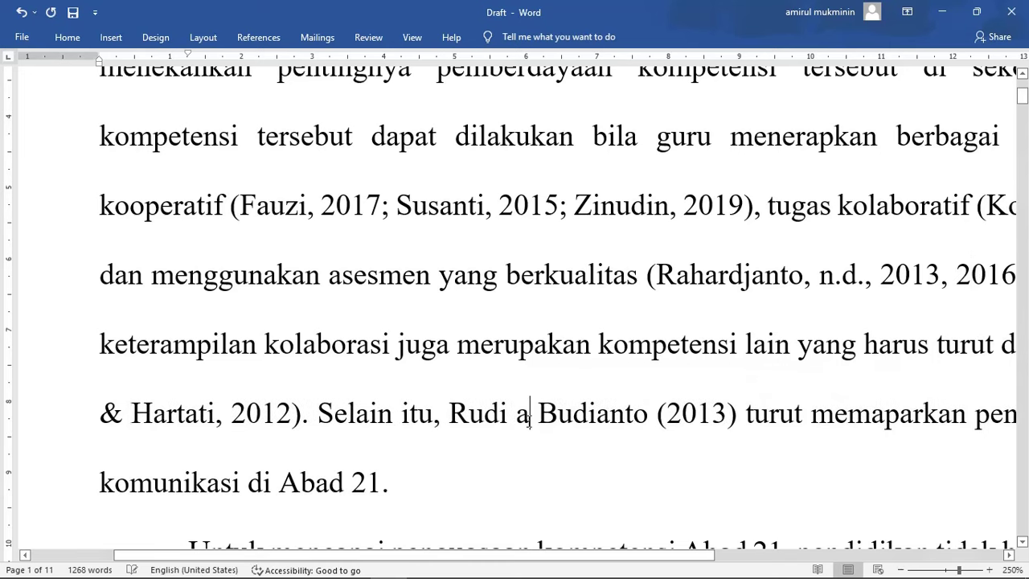
text(nd)
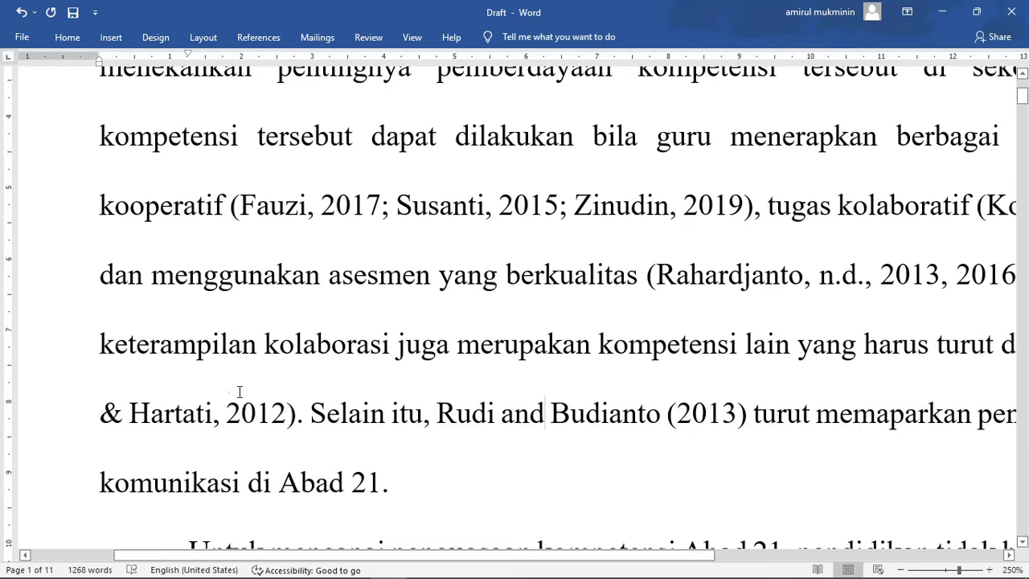
Step: Examine the ampersand in the parenthetical 2012 two-author citation and the parenthesised year in the narrative 2013 citation
drag(428, 556, 384, 545)
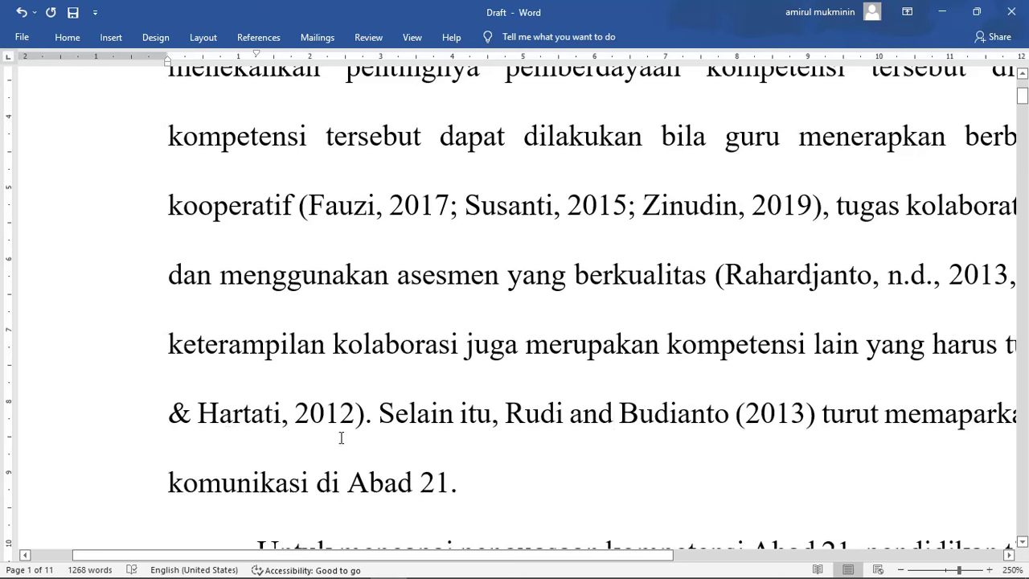
drag(171, 421, 192, 421)
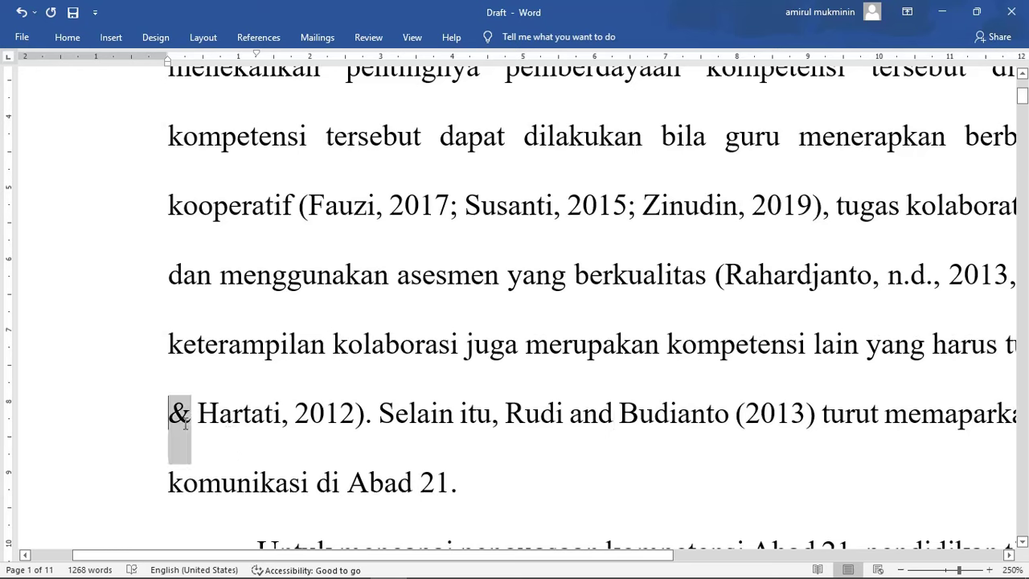
click(221, 462)
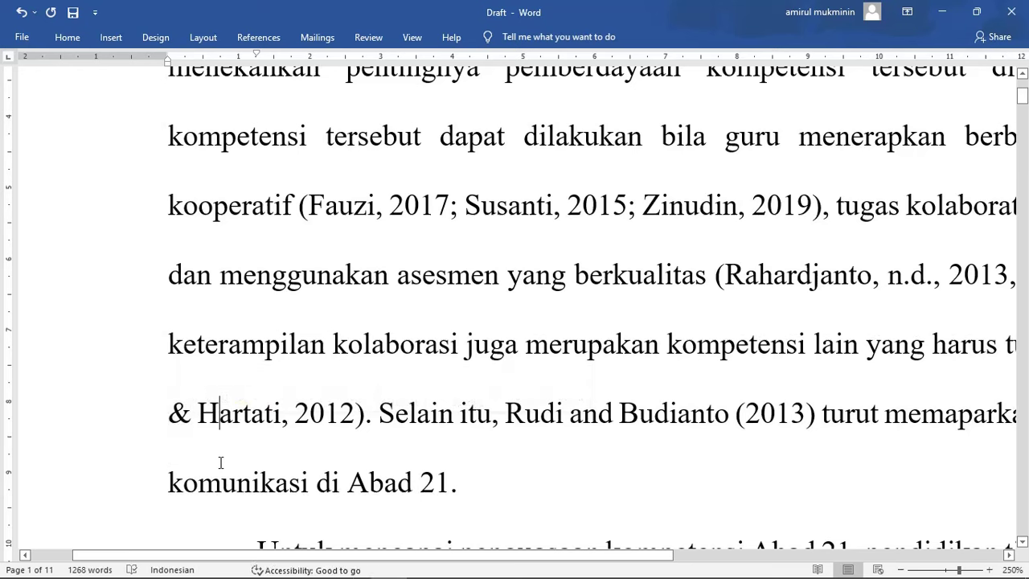
click(736, 417)
click(769, 423)
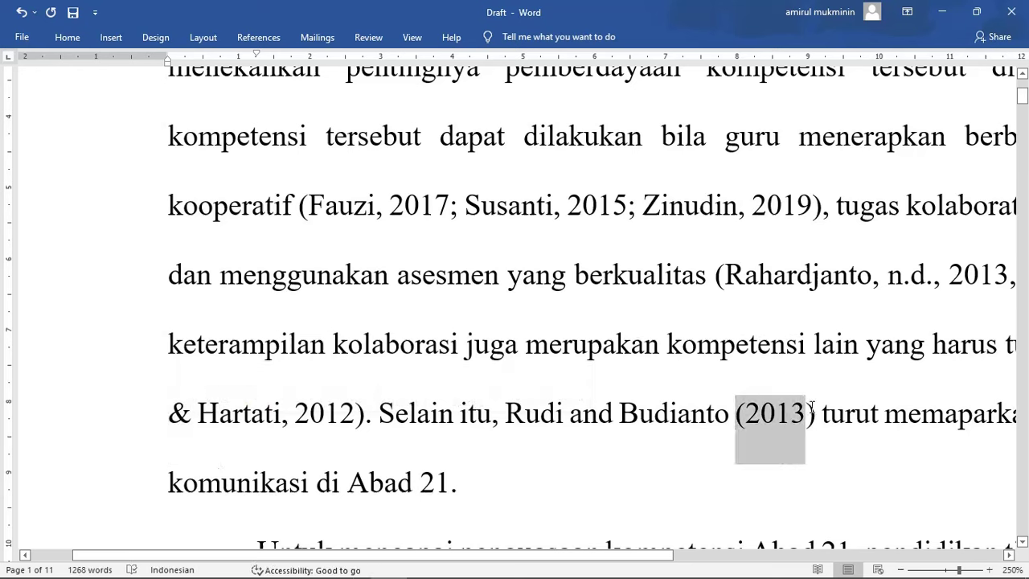
click(541, 432)
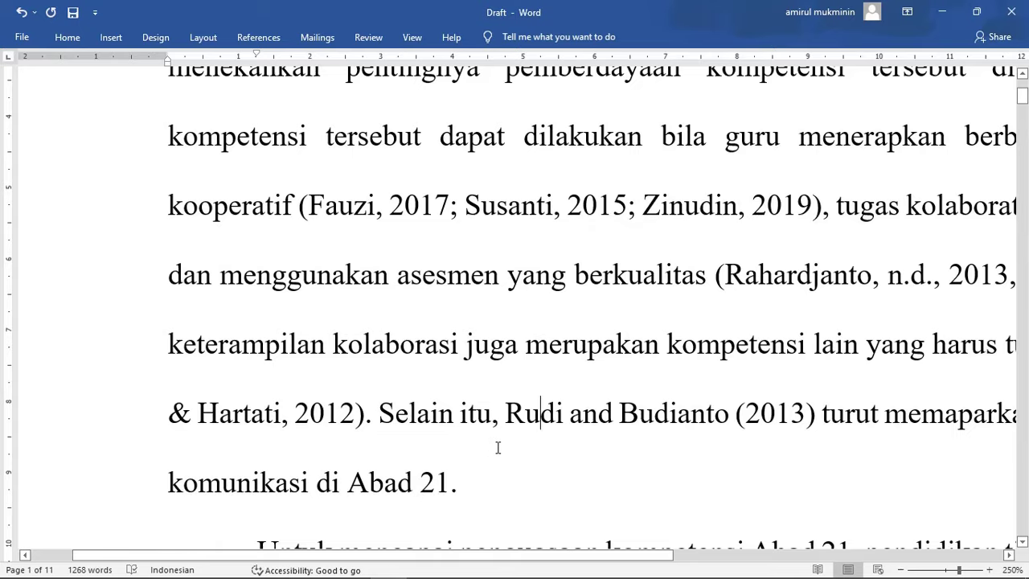
Step: Examine how the 2014 citation in the second paragraph uses the first author's name with "et al.", enlarging the text to 240%
scroll(754, 336, down, 8)
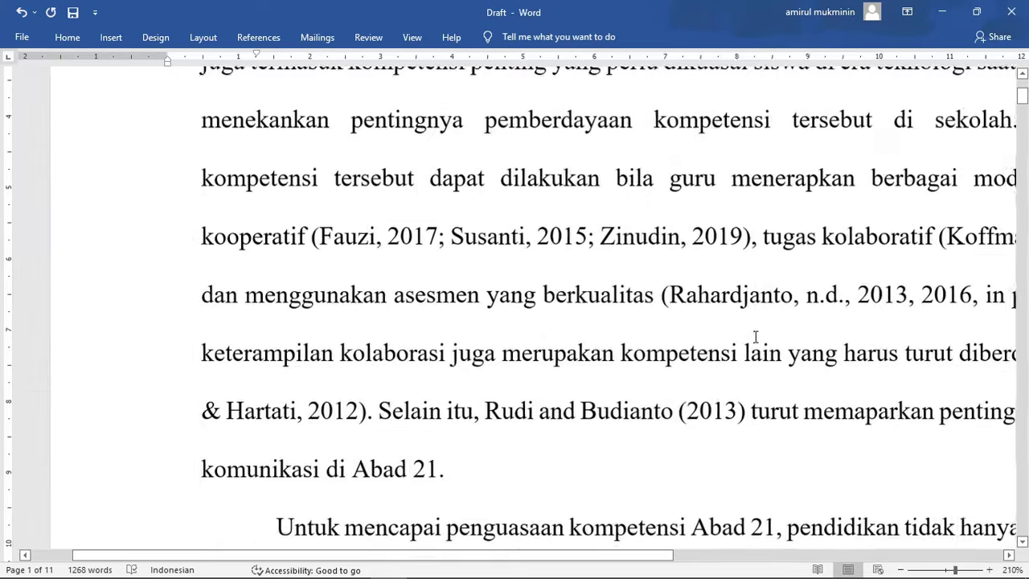
scroll(759, 335, down, 2)
scroll(737, 328, up, 3)
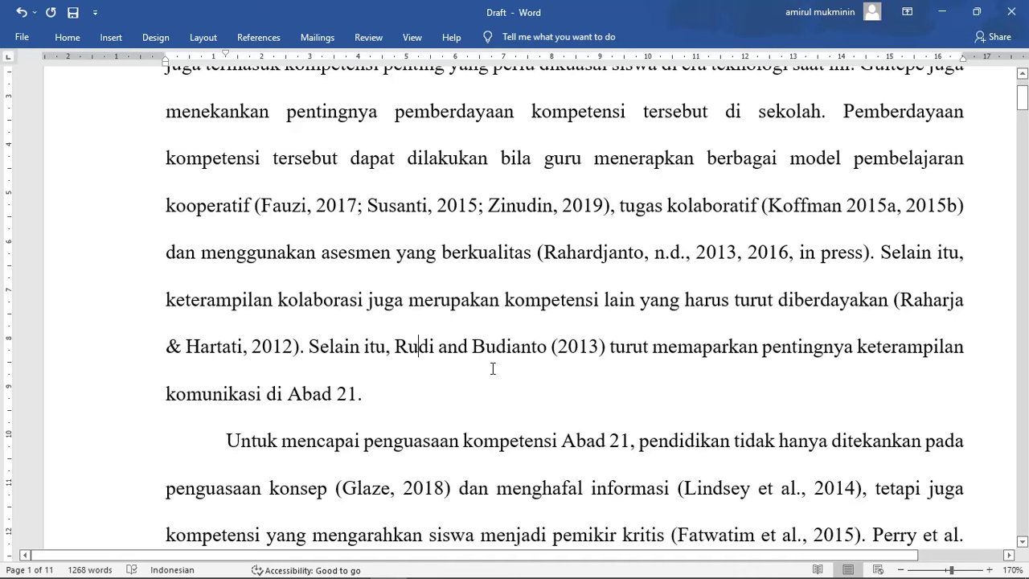
scroll(542, 411, down, 3)
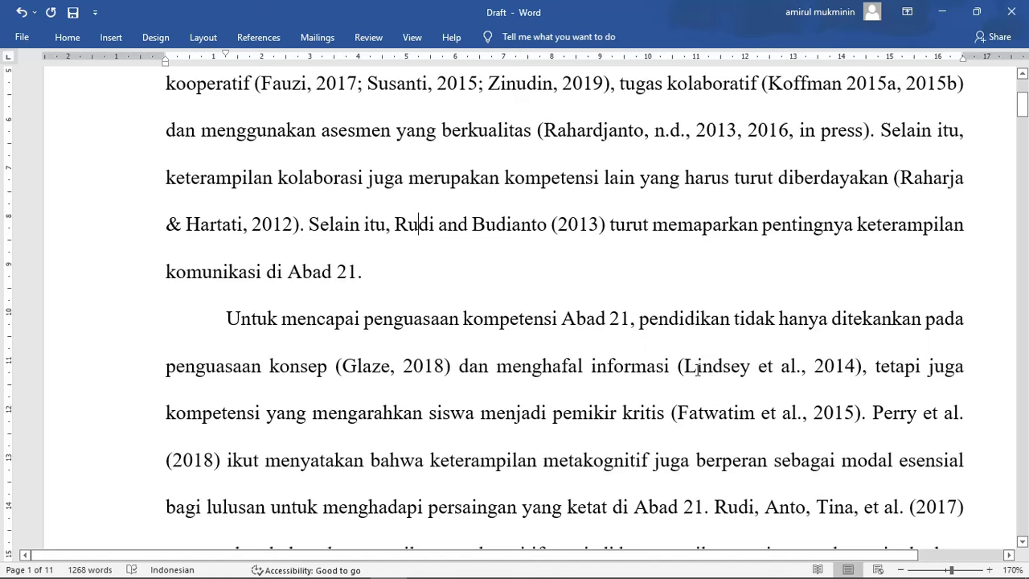
double_click(726, 367)
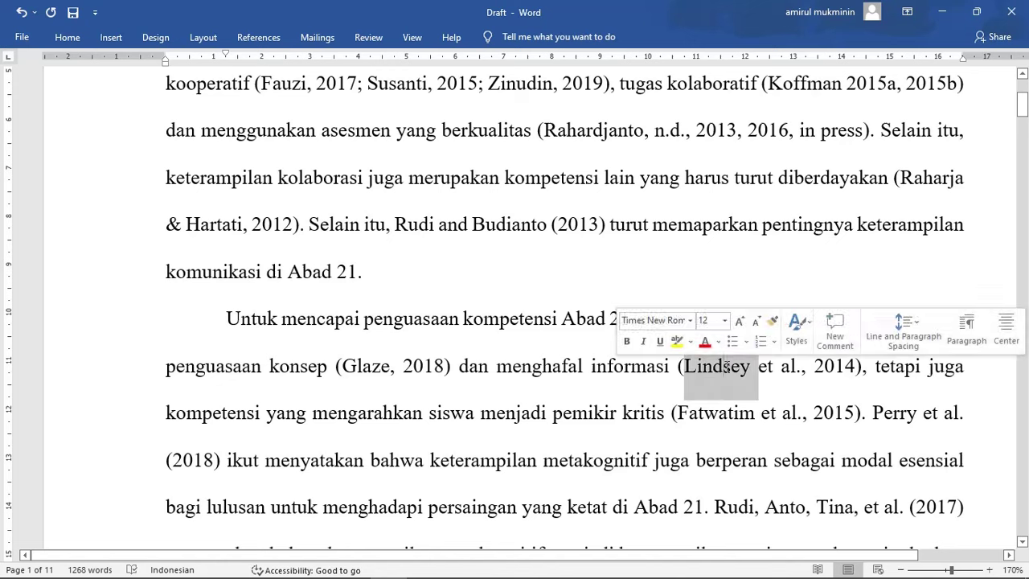
click(715, 371)
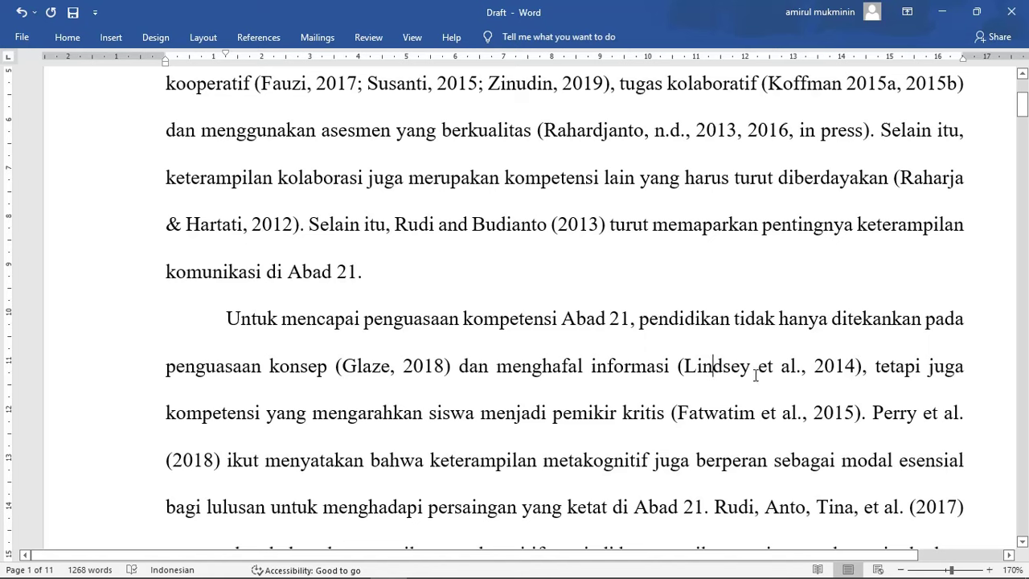
ctrl+scroll(824, 394, up, 2)
ctrl+scroll(824, 394, up, 5)
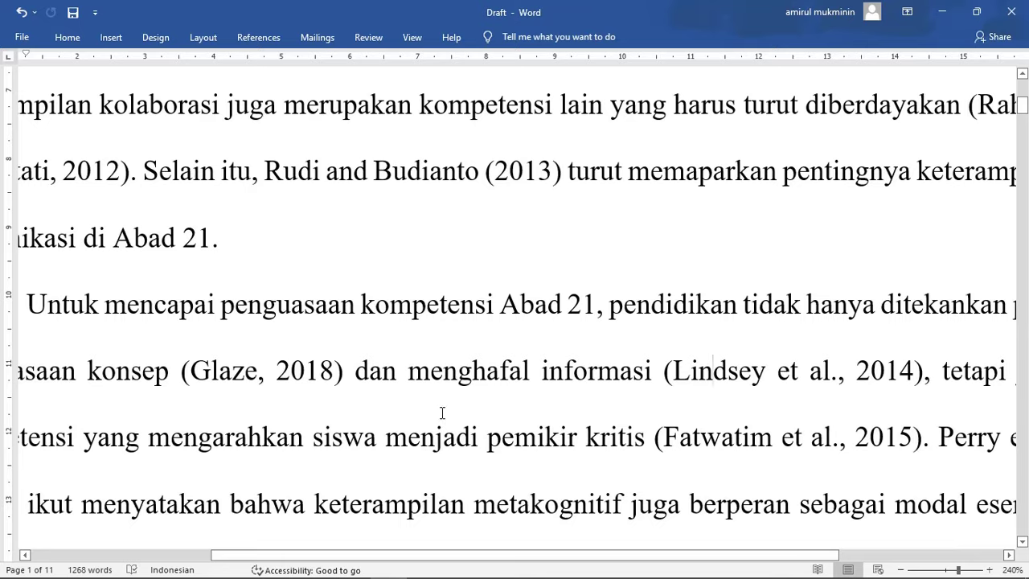
Step: Reduce the zoom to 190% and examine the first-author name in the 2015 "et al." citation of the second paragraph
scroll(539, 289, down, 3)
scroll(599, 274, up, 3)
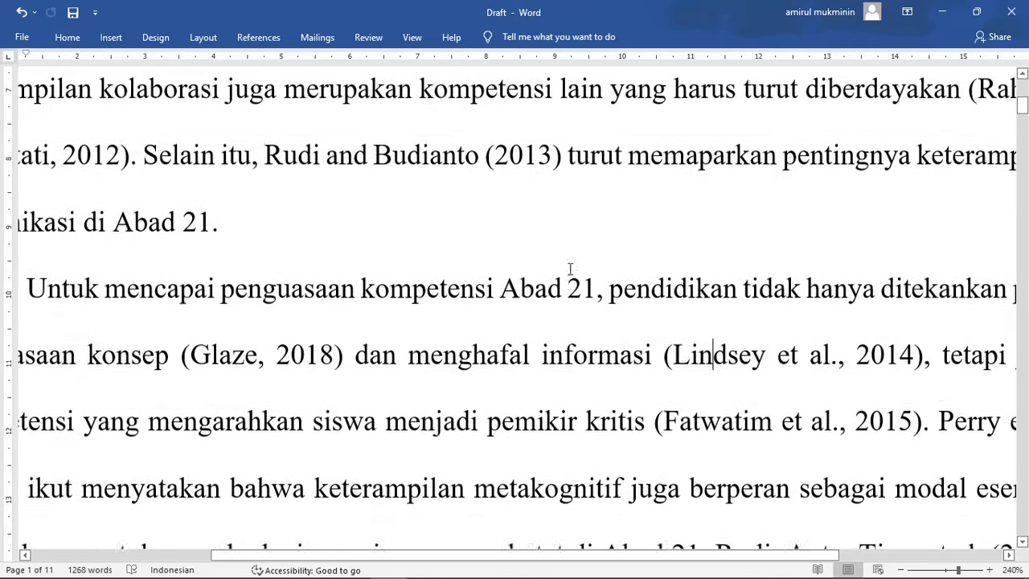
scroll(593, 241, down, 1)
ctrl+scroll(593, 255, down, 5)
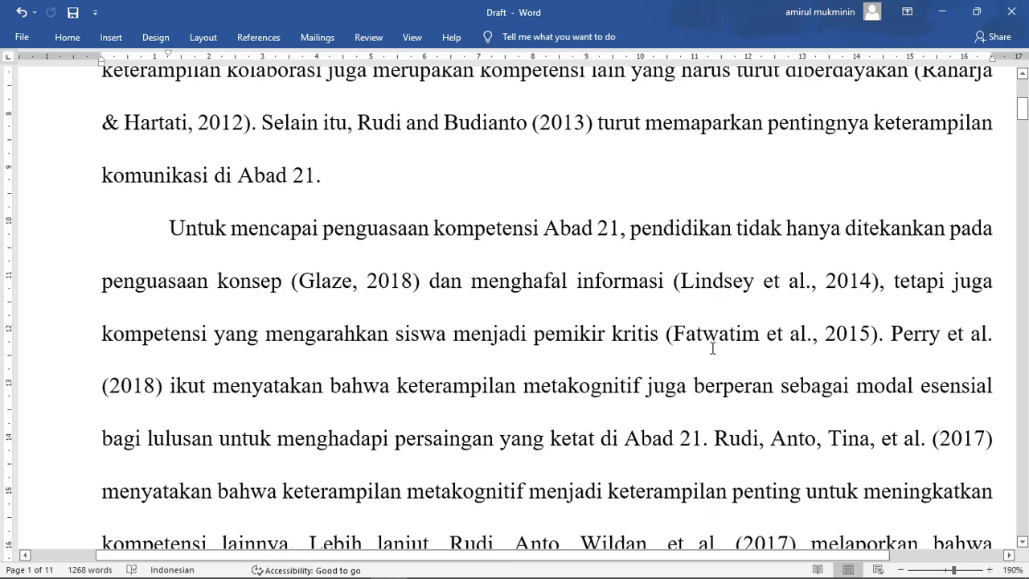
click(721, 343)
double_click(721, 343)
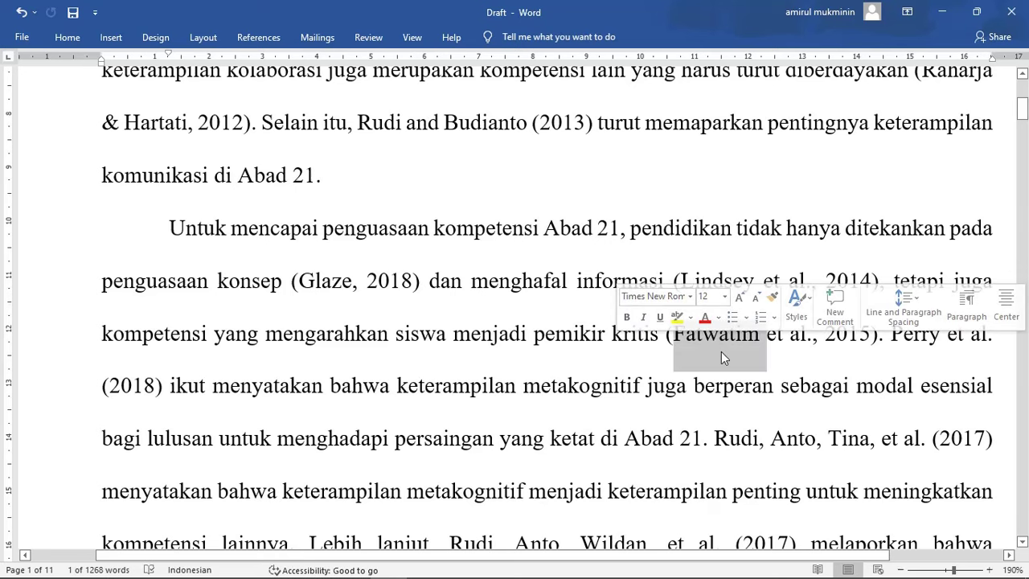
click(721, 351)
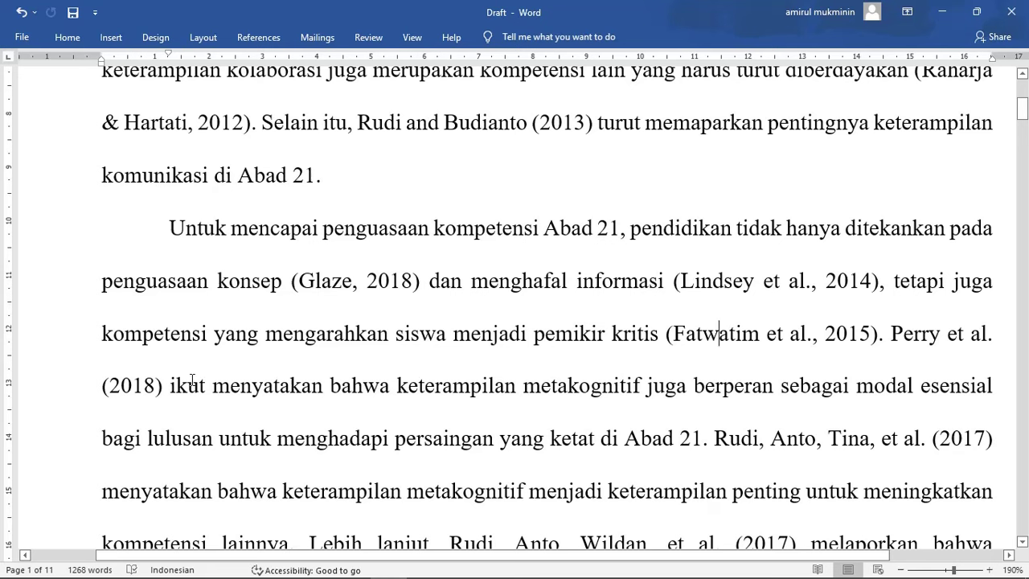
Step: Select the three named authors of the first 2017 citation, then switch to Notepad and replace the note with a list of four sample authors
scroll(434, 329, down, 1)
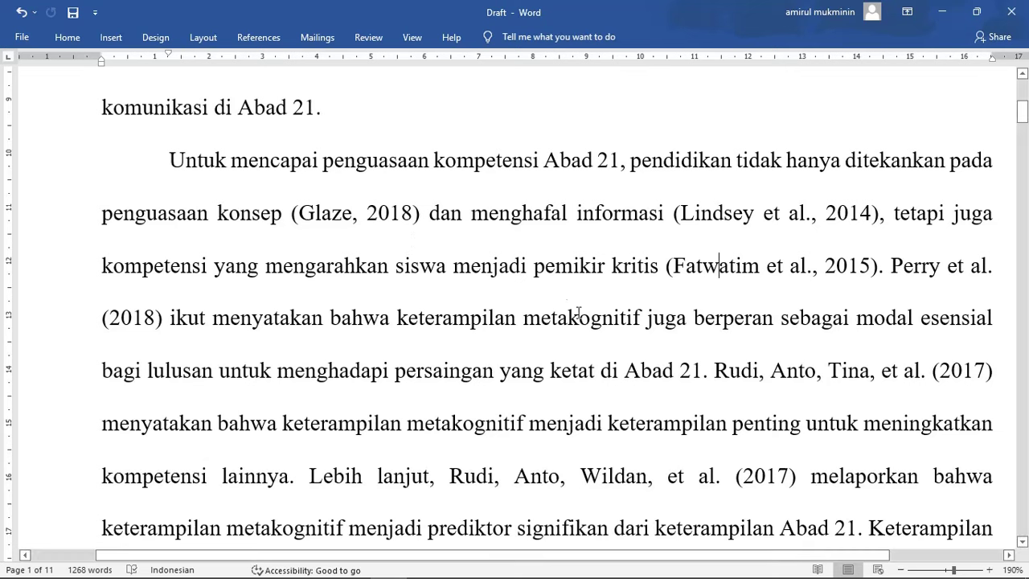
drag(716, 370, 875, 384)
click(424, 563)
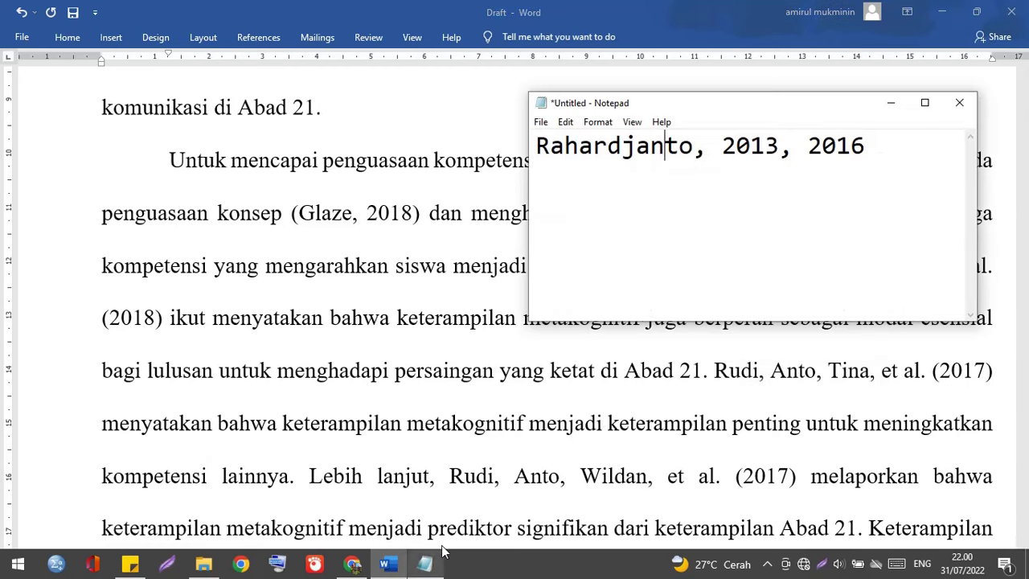
key(ctrl+a)
text(Rudi, Anto, Tina,)
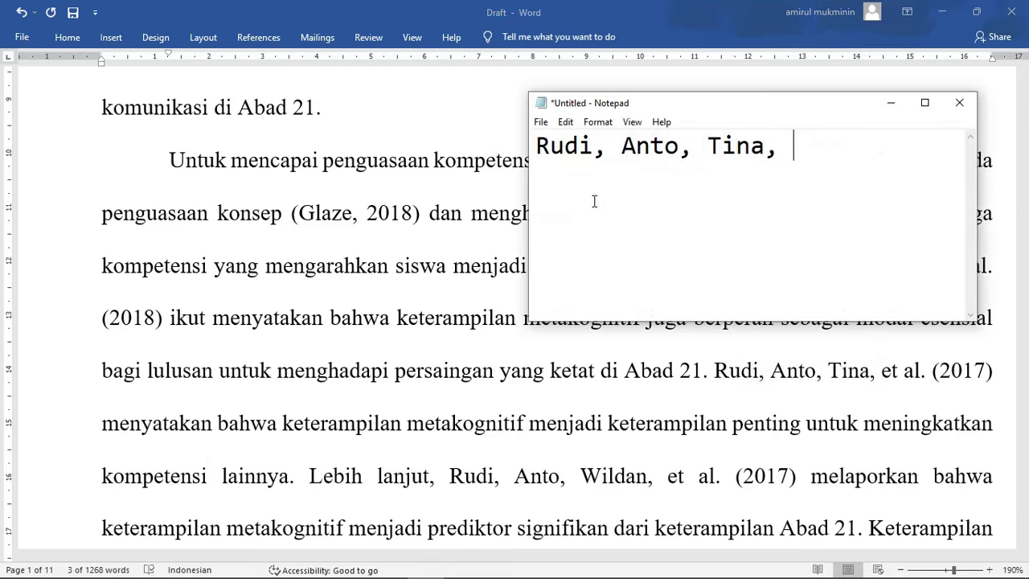
text(Budi)
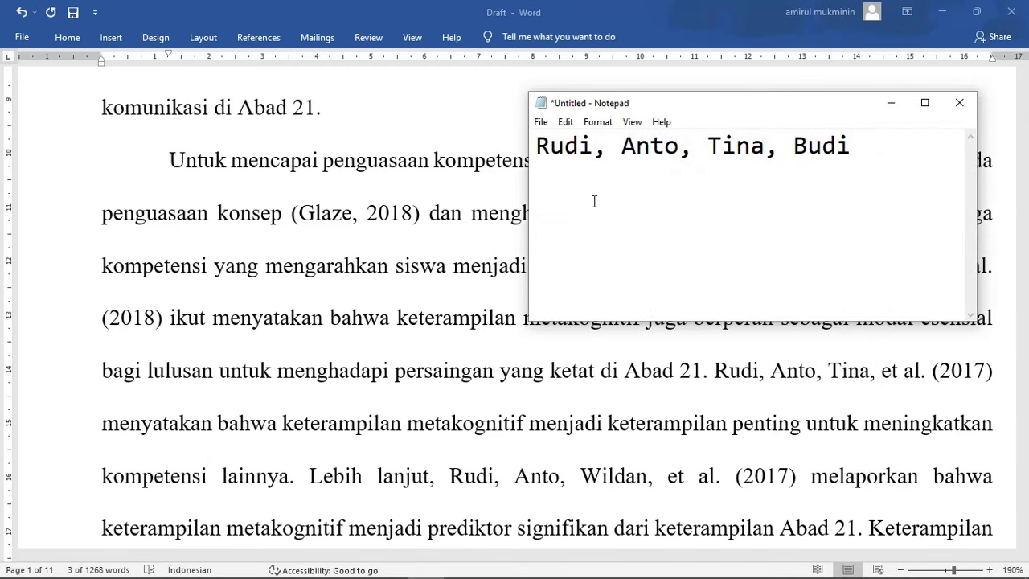
Step: Add a second four-author list below a blank line, repeating the first two authors but using different third and fourth names
key(Return)
text(Rudi, Anto, Tina,)
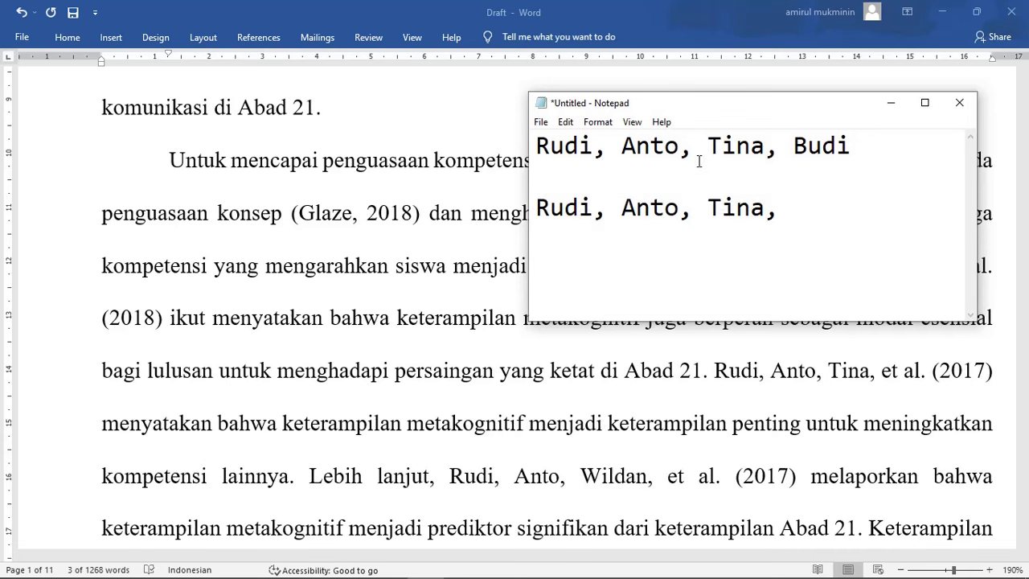
key(Left)
key(shift+Left)
key(shift+Left)
key(shift+Left)
key(shift+Left)
text(WE)
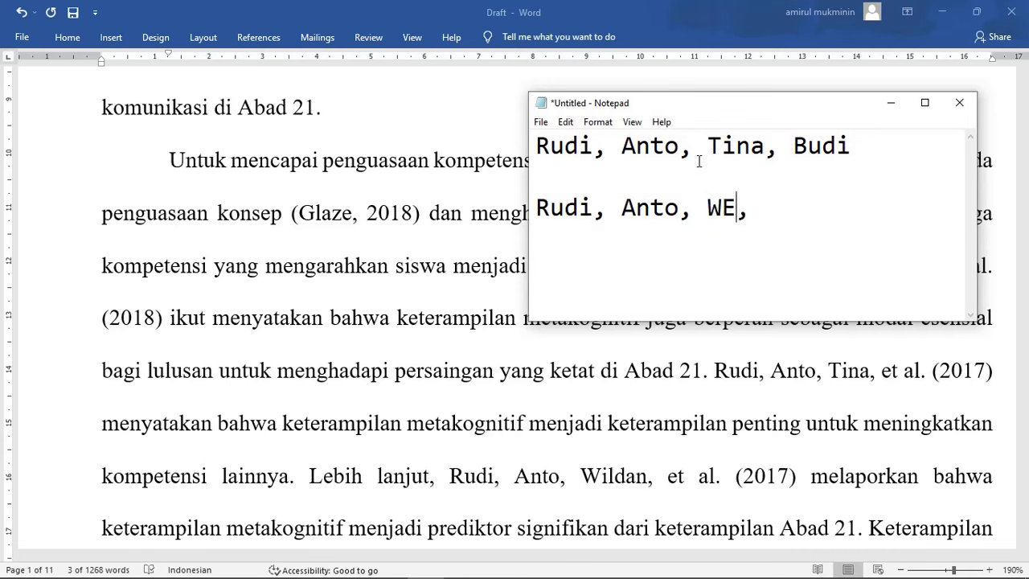
key(BackSpace)
text(ildan)
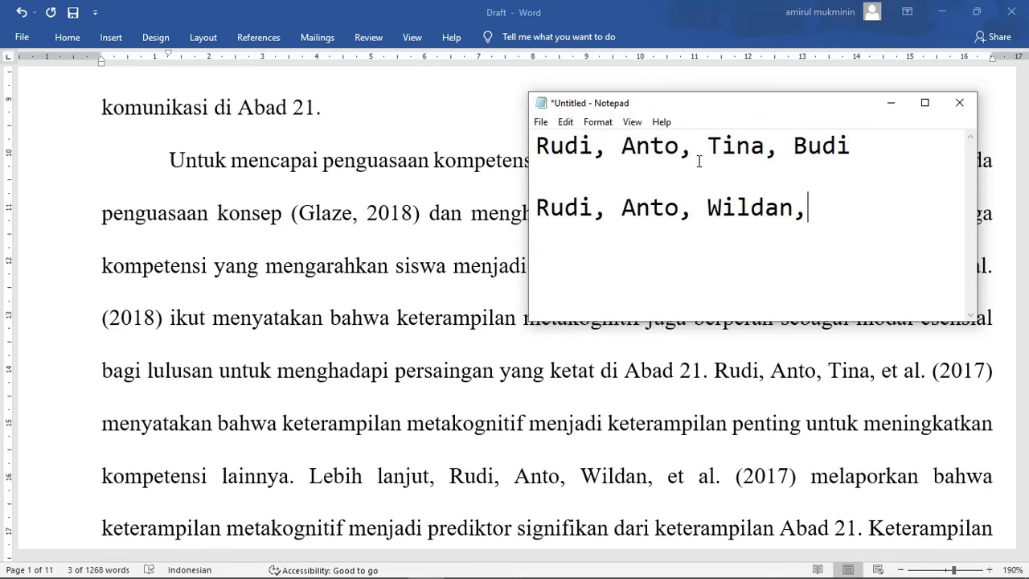
key(Right)
text(Shila)
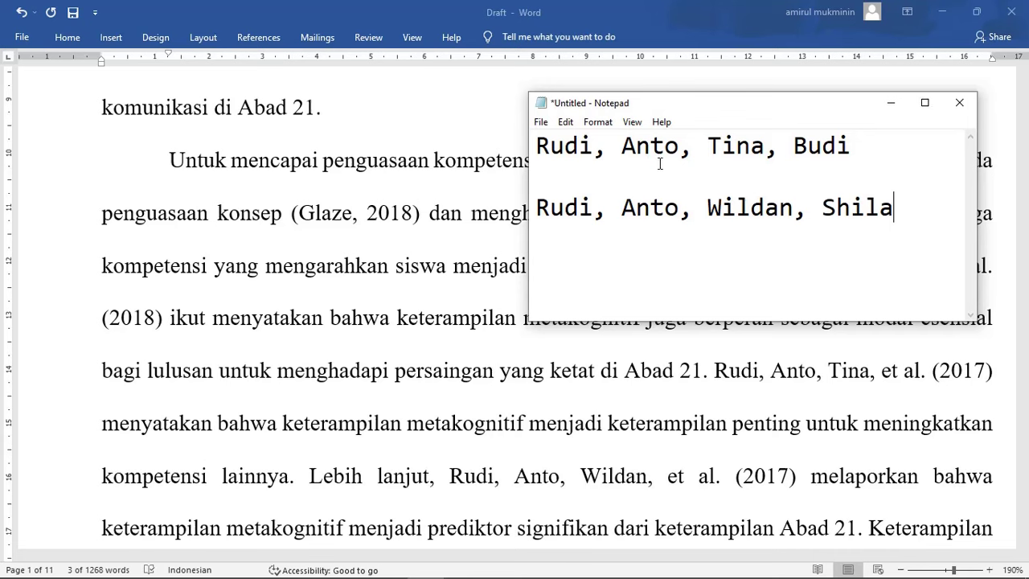
Step: Below both lists, add the shortened form of the first list: its first three authors followed by "et al."
key(Return)
key(Return)
text(Rudi, )
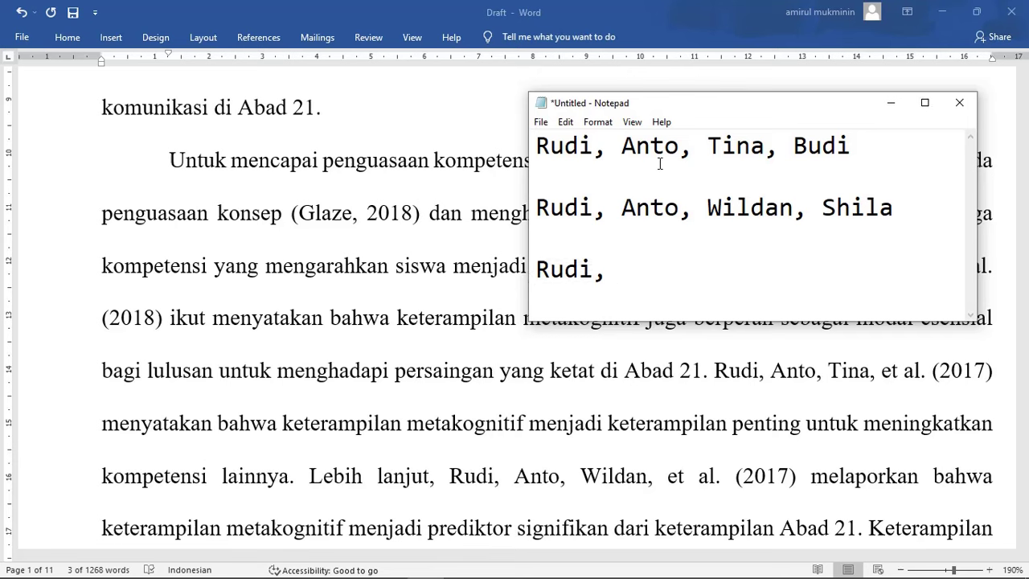
text(Anto)
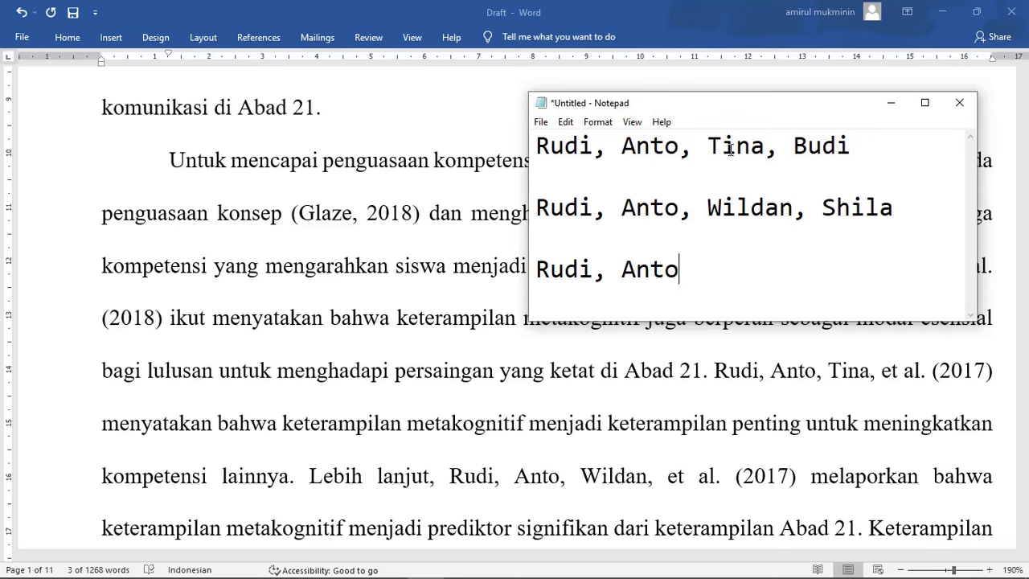
text(,Tina)
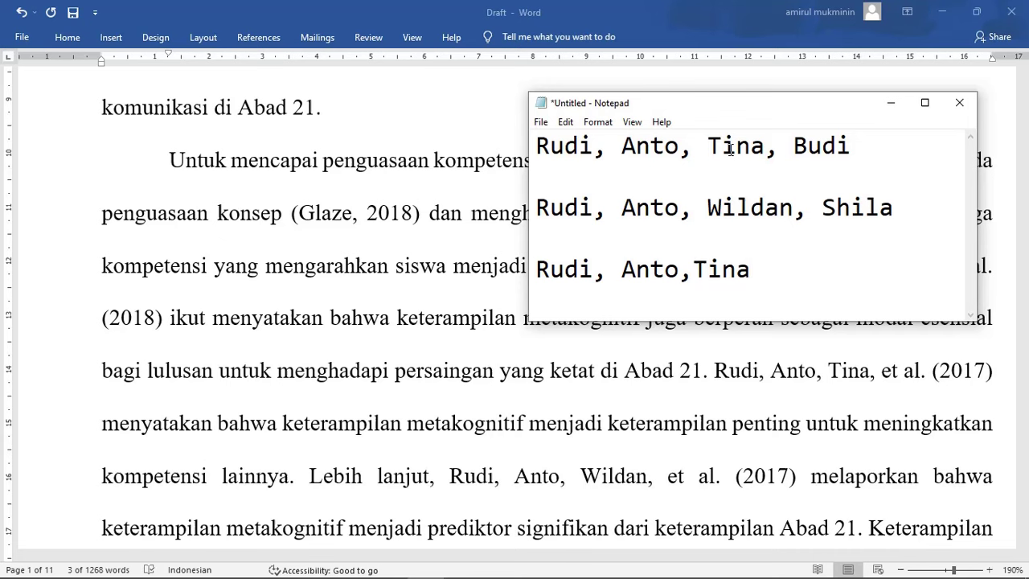
text(, et al.)
key(Return)
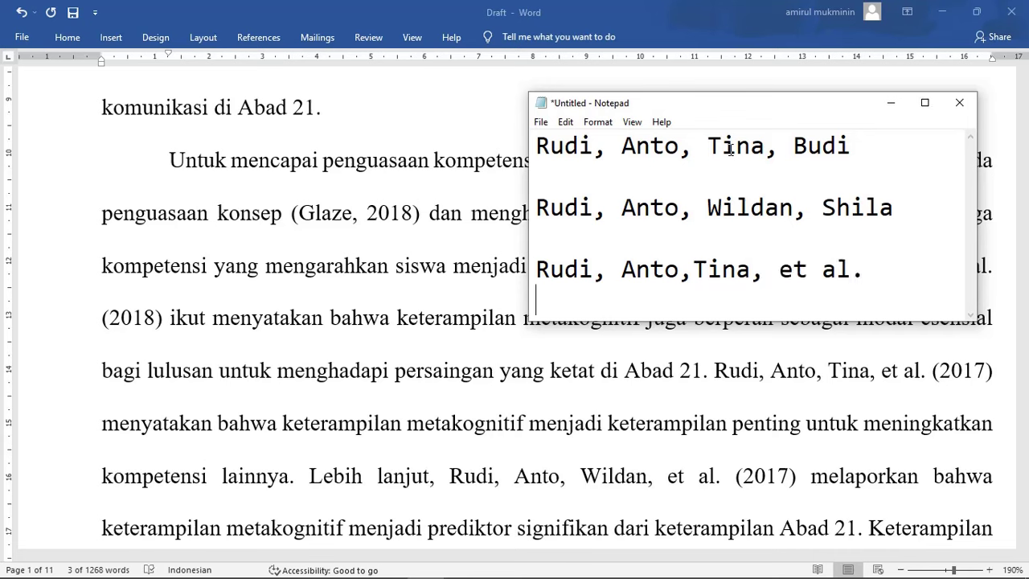
Step: Add the second list's shortened form on the last line, its first three authors followed by "et al.", and fix the missing space in the line above
text(Rudi,)
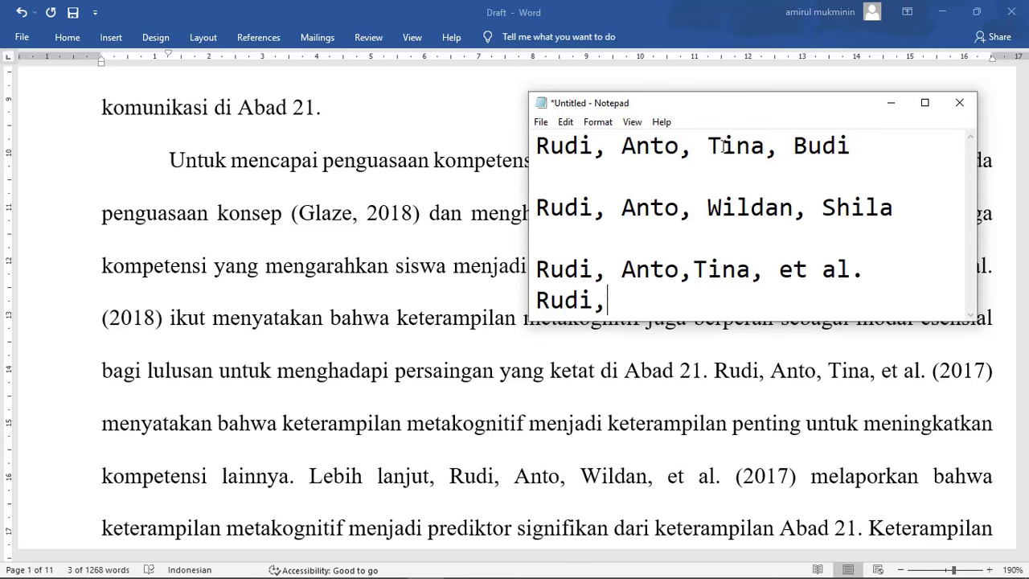
text( Anto,)
key(Up)
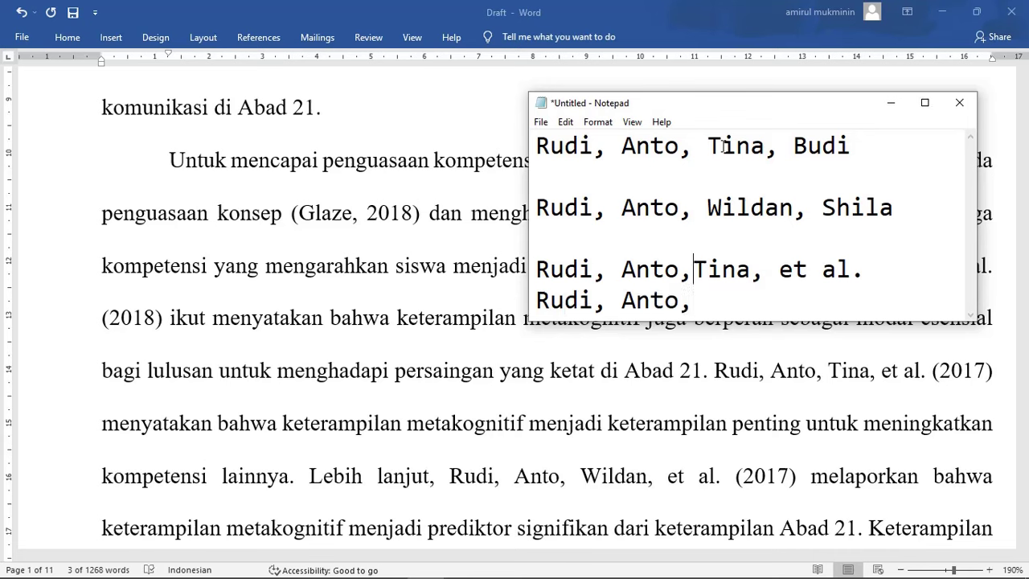
key(Down)
text(Wil)
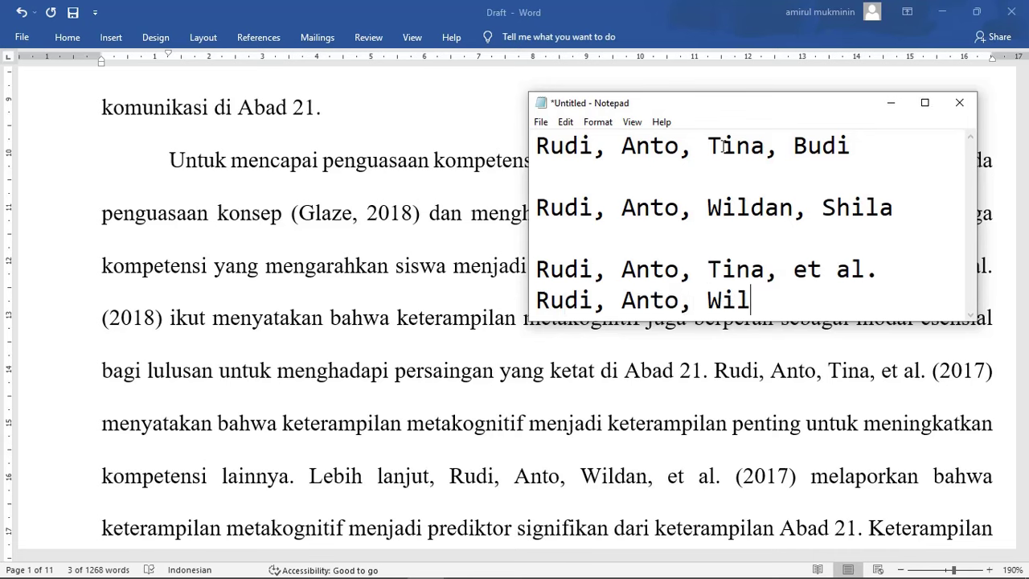
text(dan et al.)
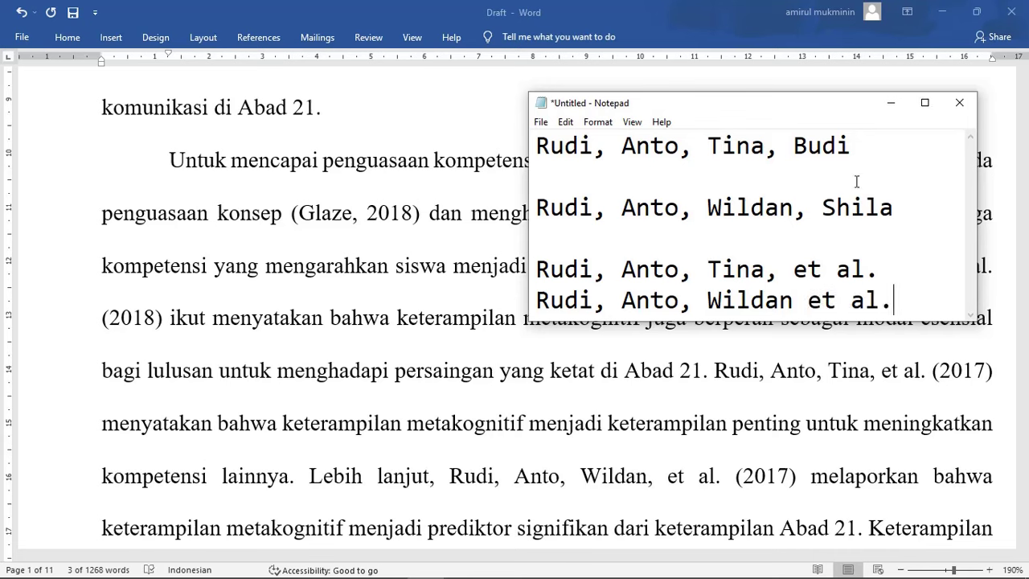
Step: Replace the second list's fourth author with the first list's fourth author, and add a fifth author to the first list
double_click(857, 209)
text(Budi,)
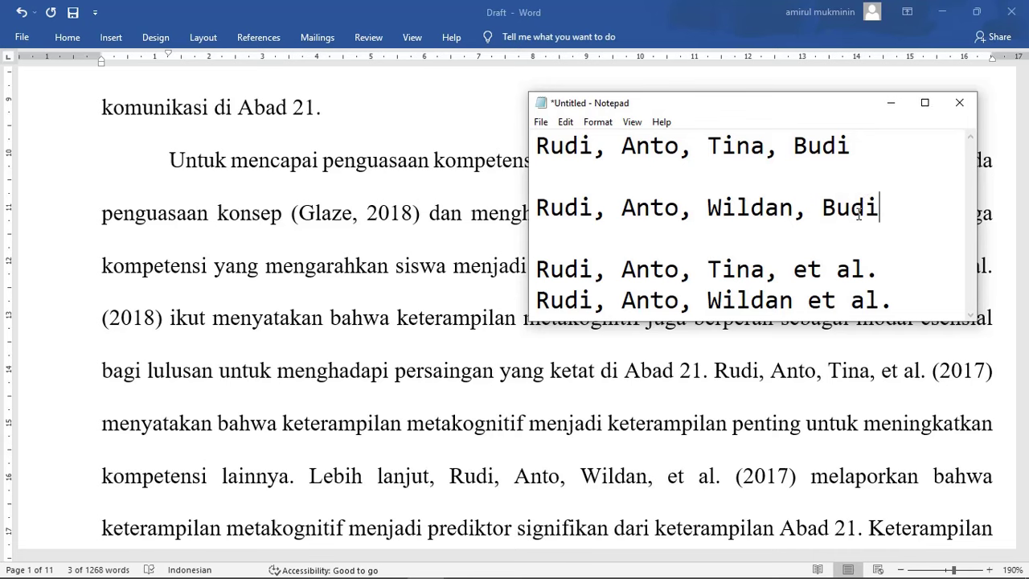
key(Up)
key(End)
text(, Jodi)
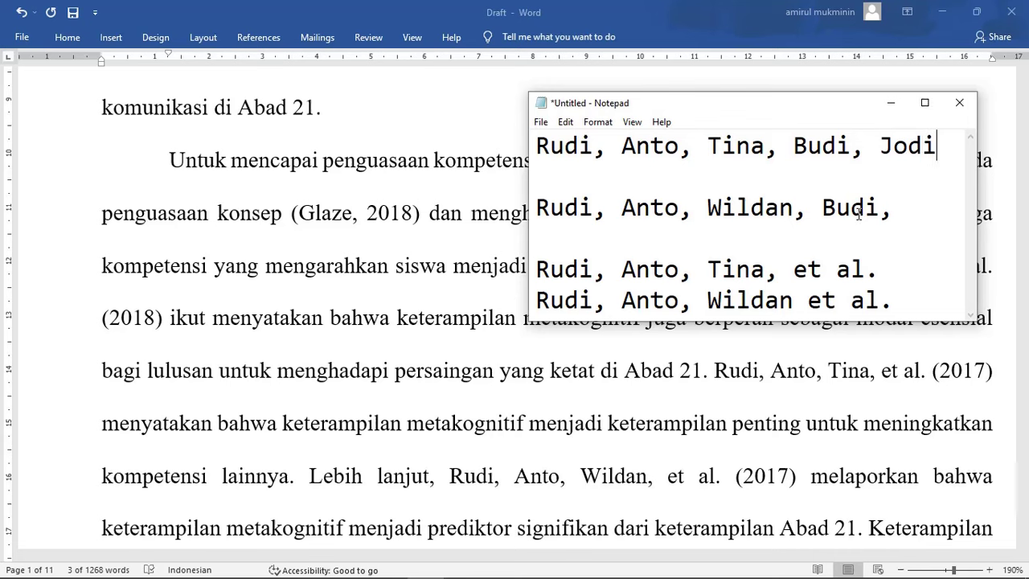
Step: Add a fifth author to the end of the second full list, using a different name from the first list's fifth author
key(Down)
key(Down)
key(Home)
click(914, 216)
text(Jerpe)
key(BackSpace)
key(BackSpace)
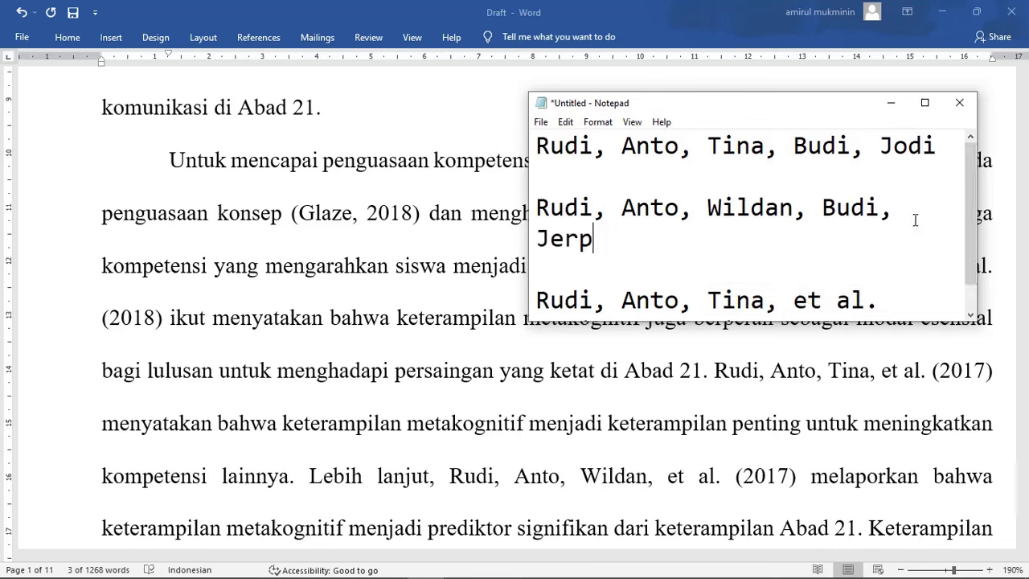
text(ome)
Step: Replace the third author in the first shortened citation with the fourth author shared by both full lists
scroll(834, 225, down, 1)
scroll(748, 280, up, 1)
double_click(740, 299)
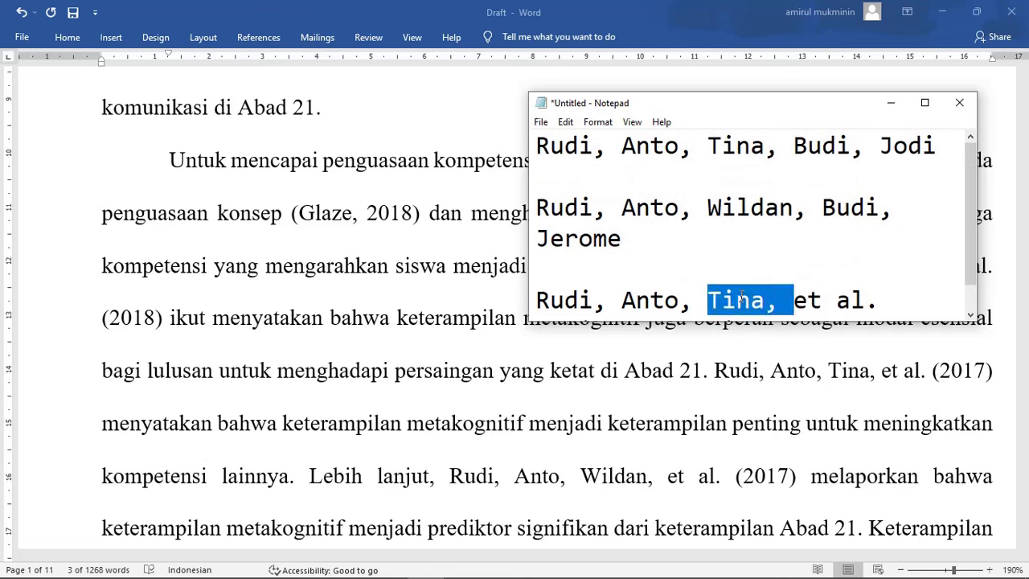
key(shift+Left)
key(shift+Left)
text(Budi)
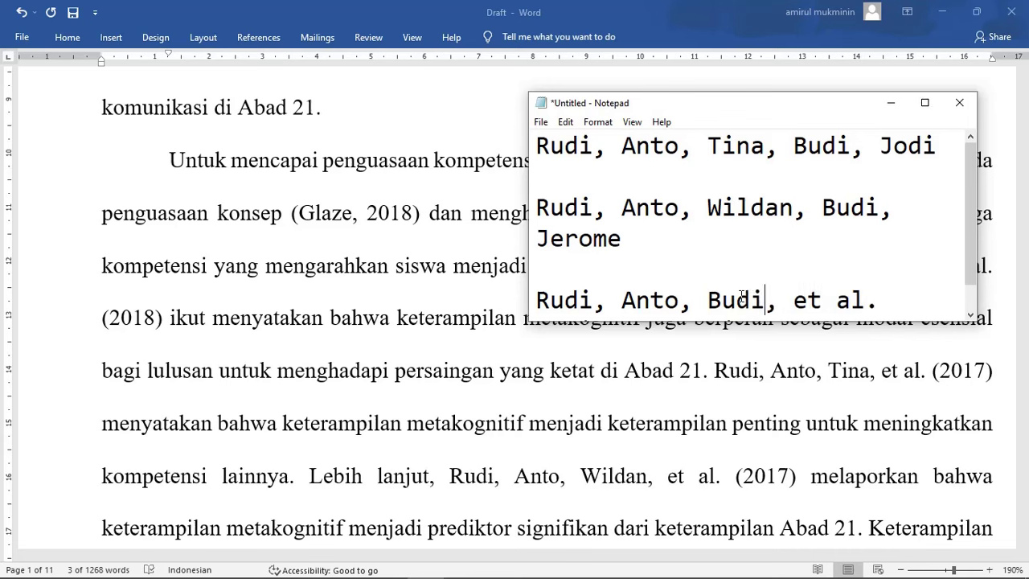
key(Right)
key(Right)
Step: Copy the third author of the first full list and insert it as the third author of the second list
double_click(722, 143)
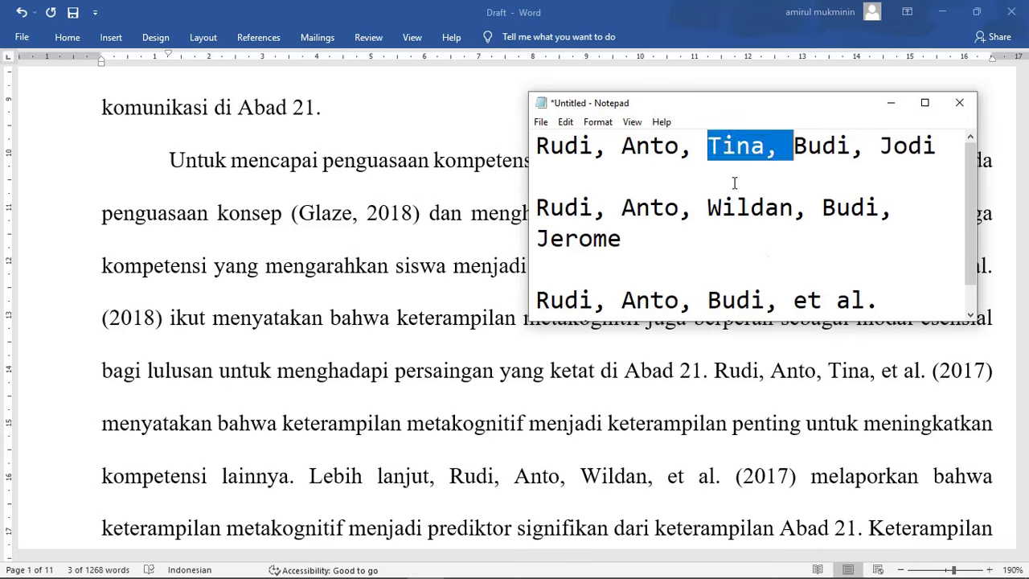
drag(709, 147, 780, 151)
key(ctrl+c)
click(708, 209)
key(ctrl+v)
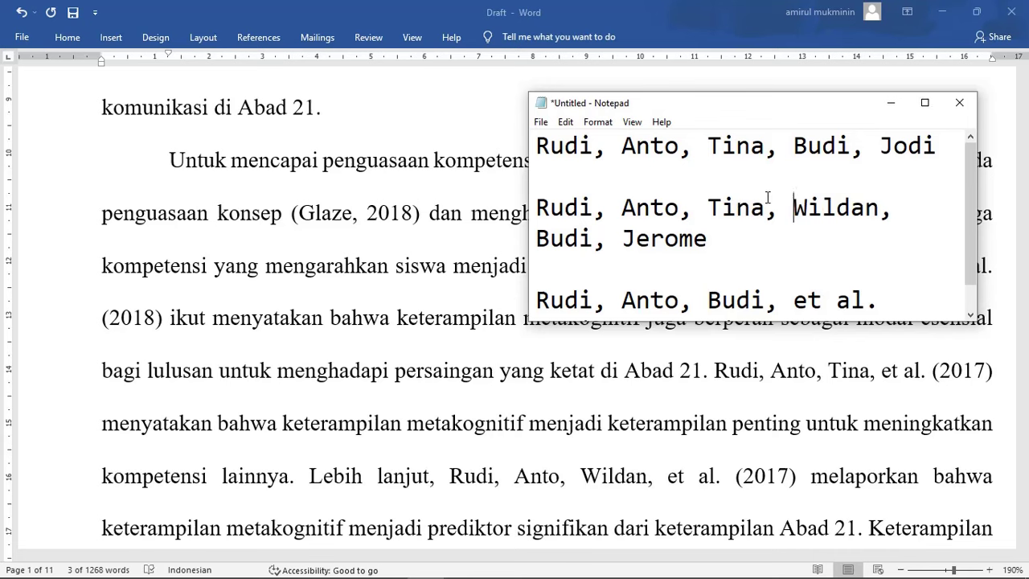
Step: Compare the fourth authors of the two full lists and check them against the shortened citations
scroll(780, 171, down, 1)
scroll(784, 170, up, 1)
double_click(820, 146)
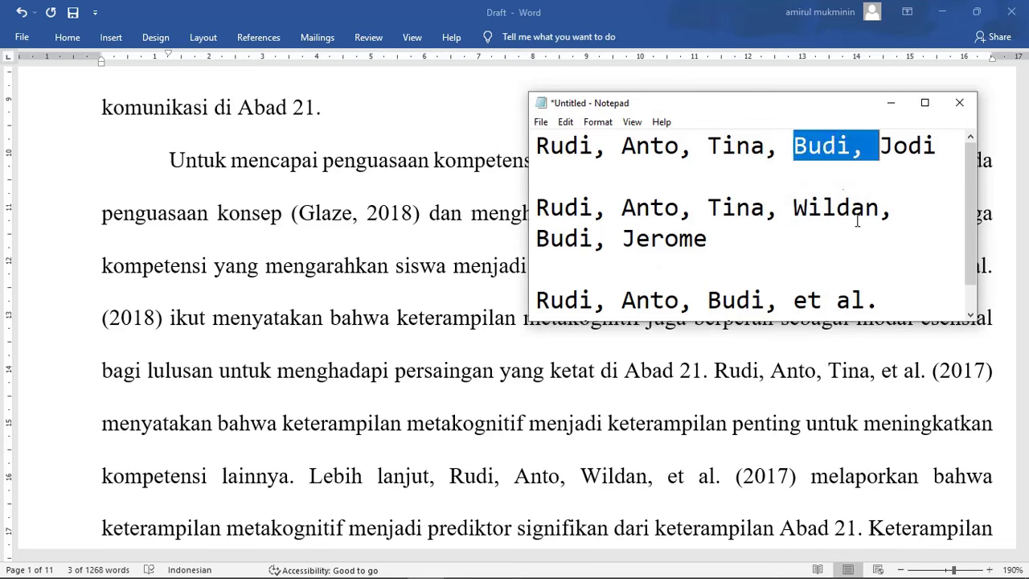
double_click(850, 207)
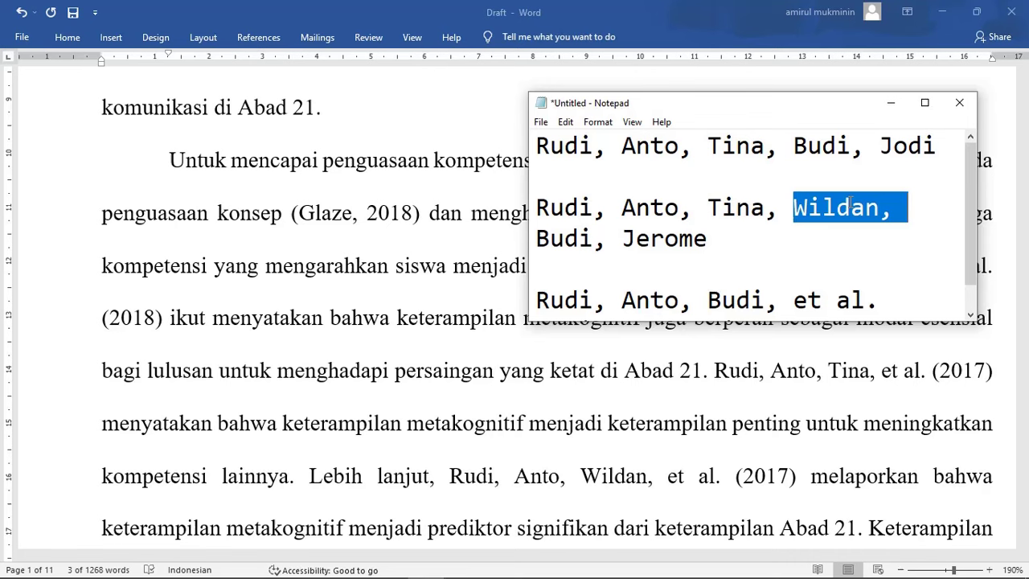
scroll(715, 229, down, 1)
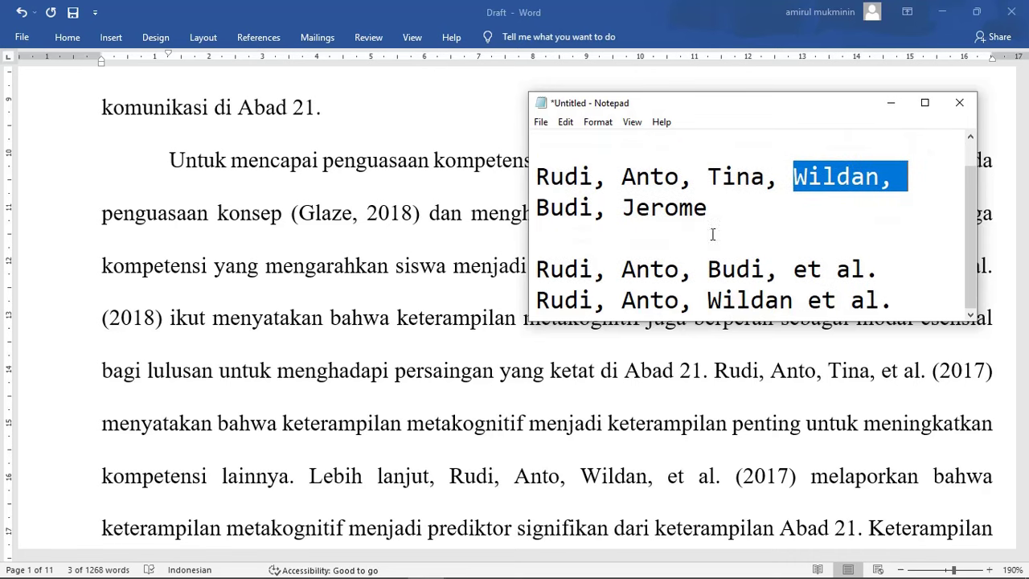
scroll(692, 242, up, 1)
scroll(686, 250, down, 1)
scroll(760, 251, up, 1)
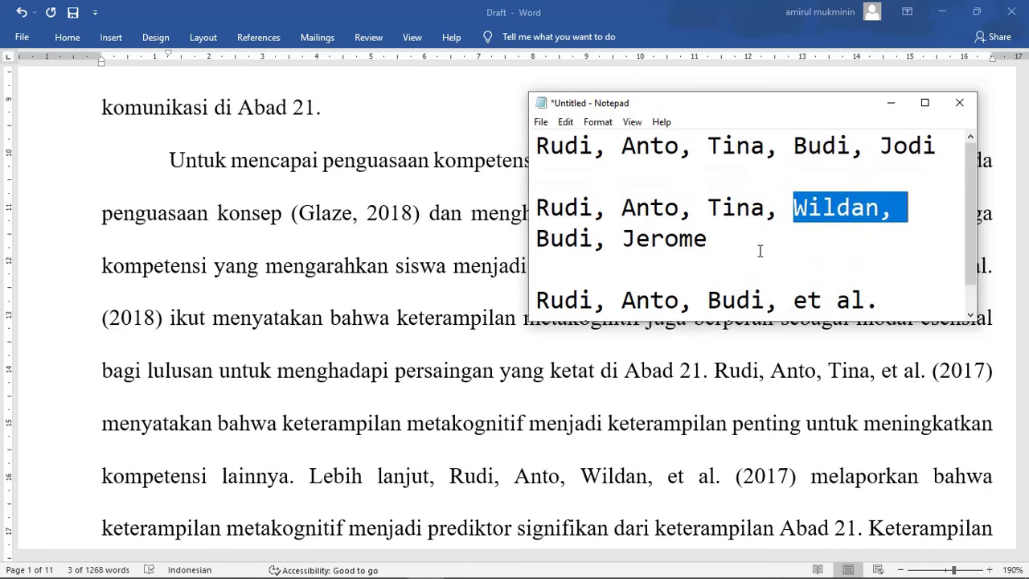
Step: Rewrite the first shortened citation with the first four authors of its list before "et al."
double_click(734, 299)
text(Tina, )
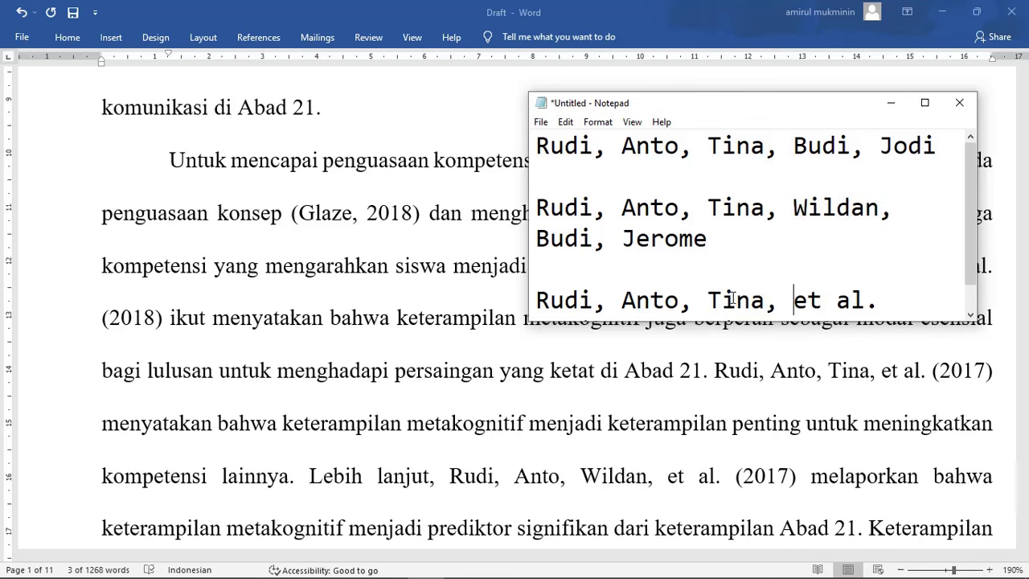
text(Budi)
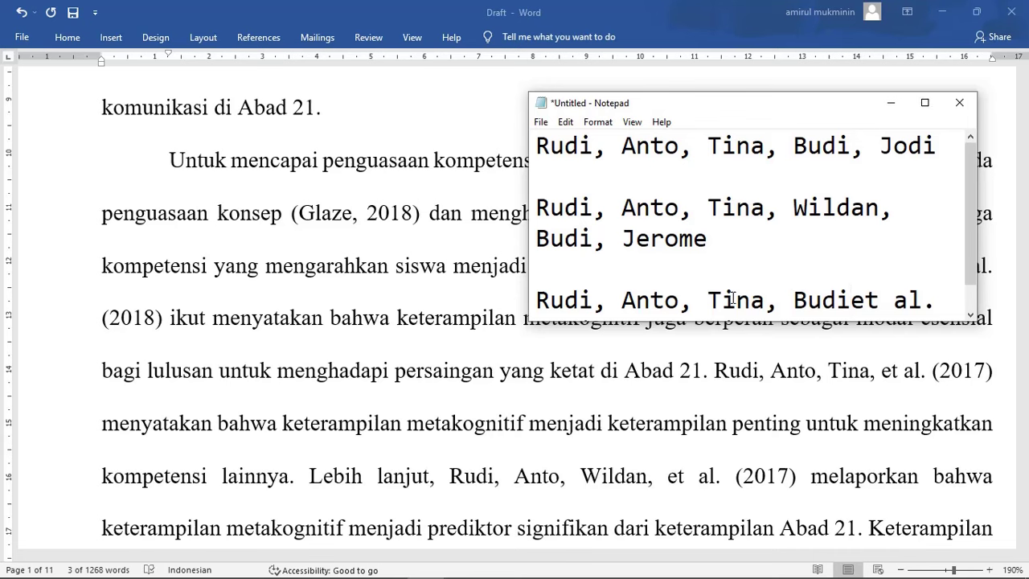
text(,)
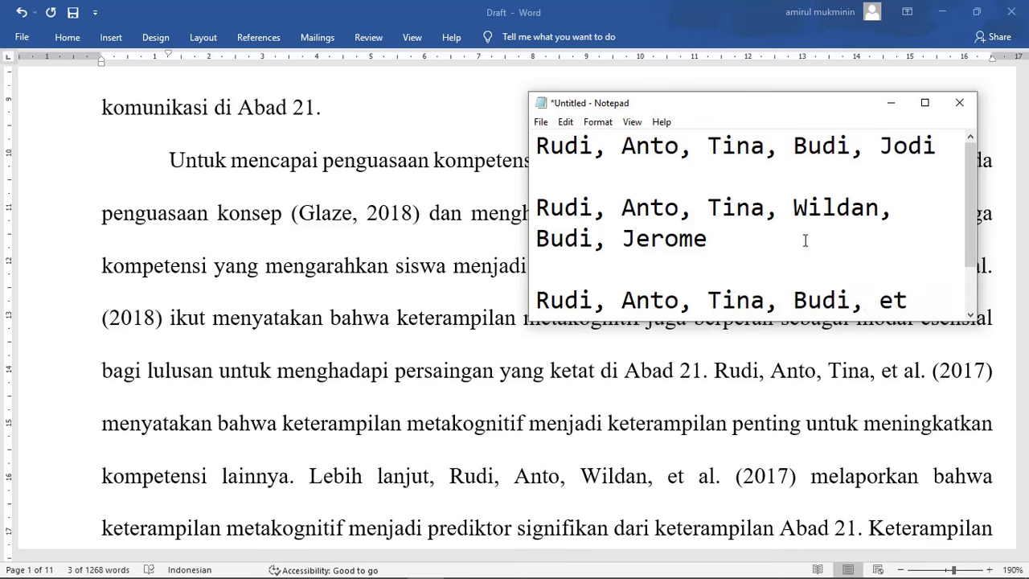
Step: Rewrite the second shortened citation with the first four authors of its list before "et al."
scroll(819, 294, down, 1)
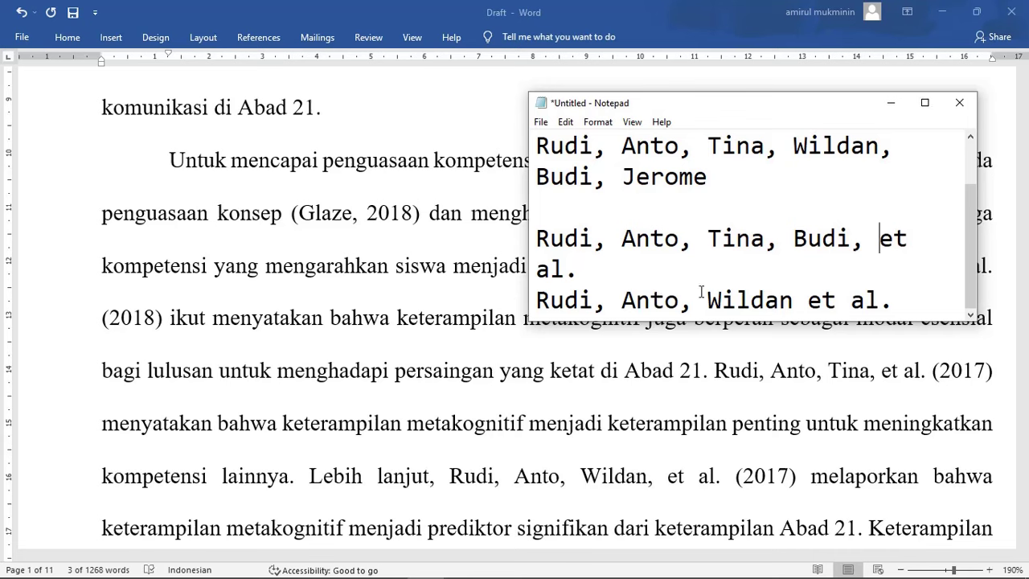
double_click(735, 300)
text(Tina, W)
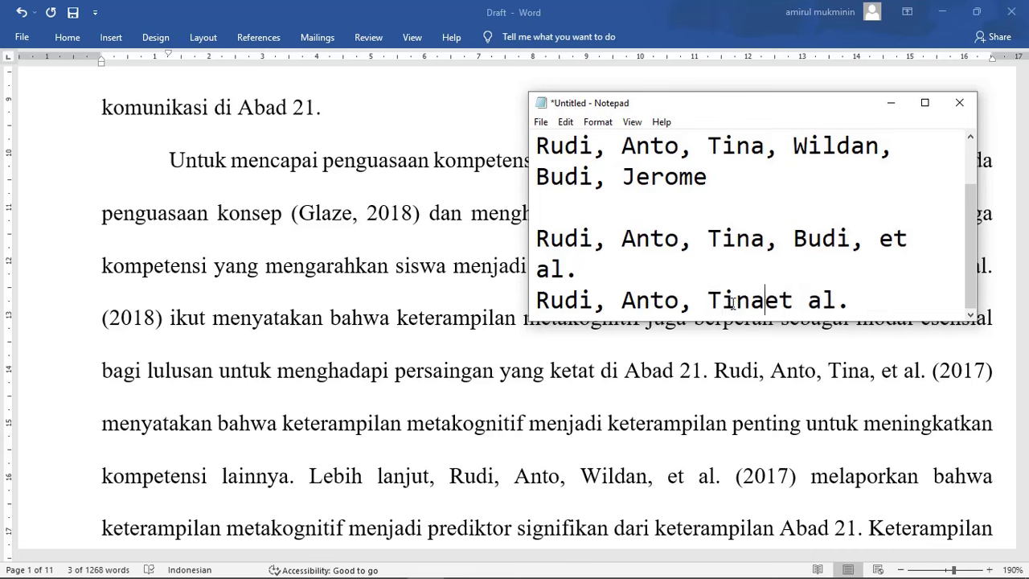
text(ildan)
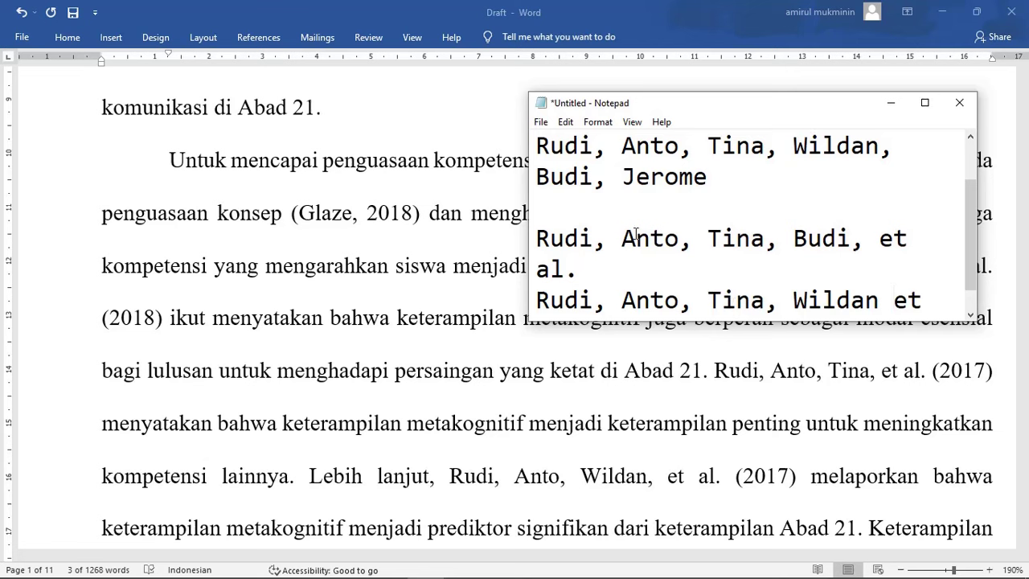
Step: Start the first shortened citation with "... (" and add ", 2020" after its "et al."
scroll(583, 211, up, 1)
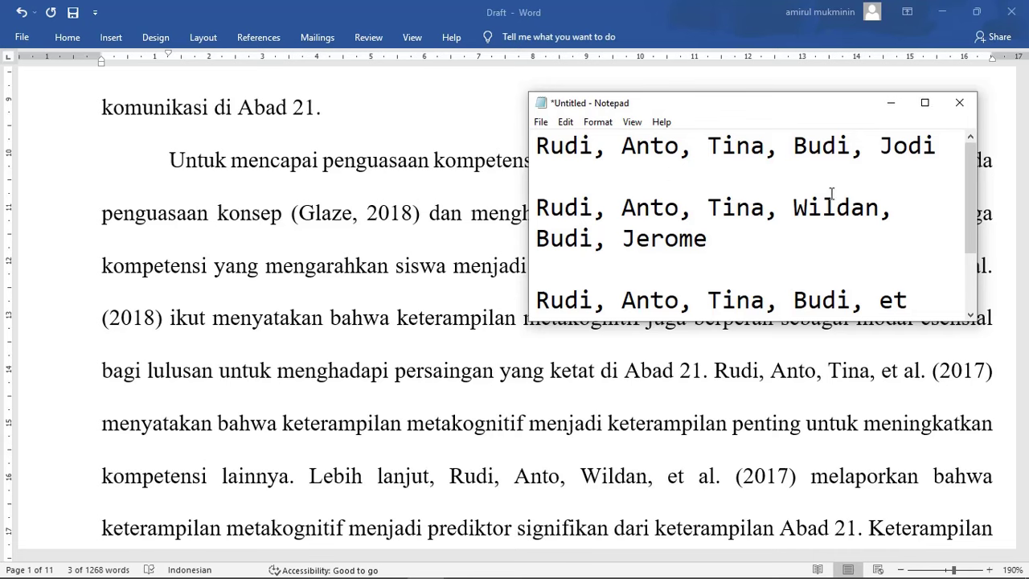
scroll(826, 224, down, 1)
scroll(776, 202, up, 1)
scroll(686, 308, down, 1)
scroll(579, 236, up, 1)
scroll(542, 294, down, 1)
text(.)
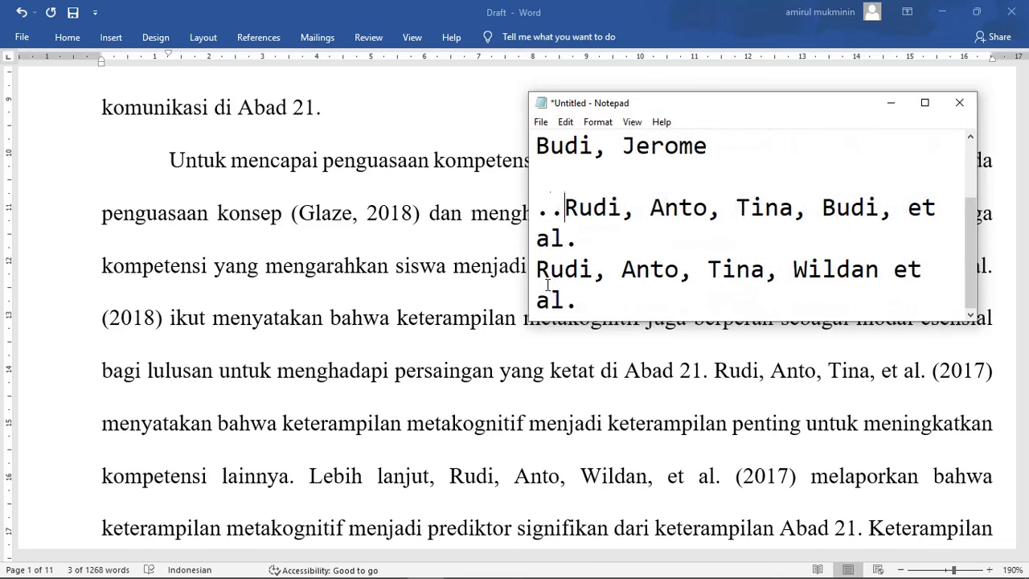
text(.. ()
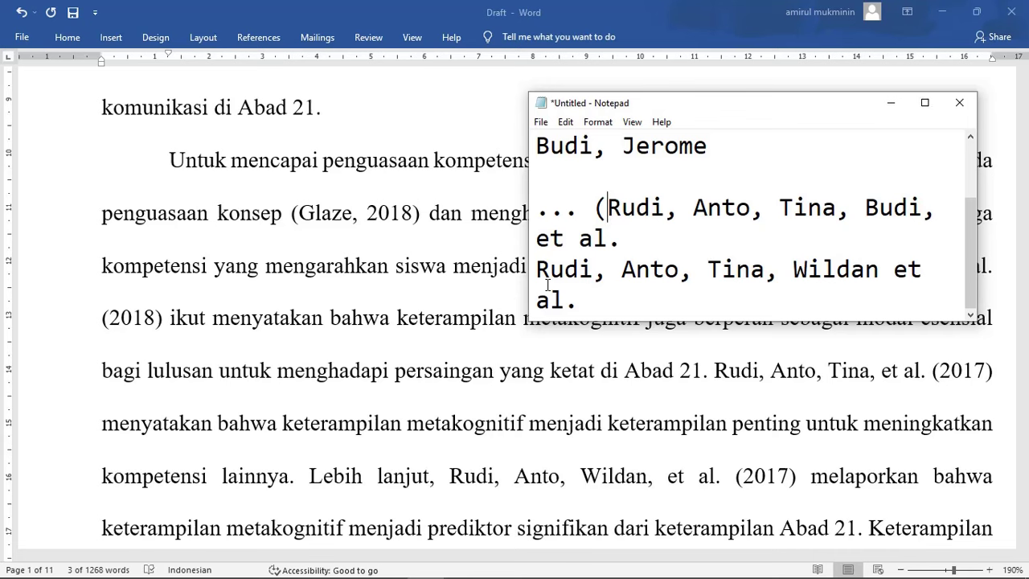
key(Down)
key(Right)
text(, 2020)
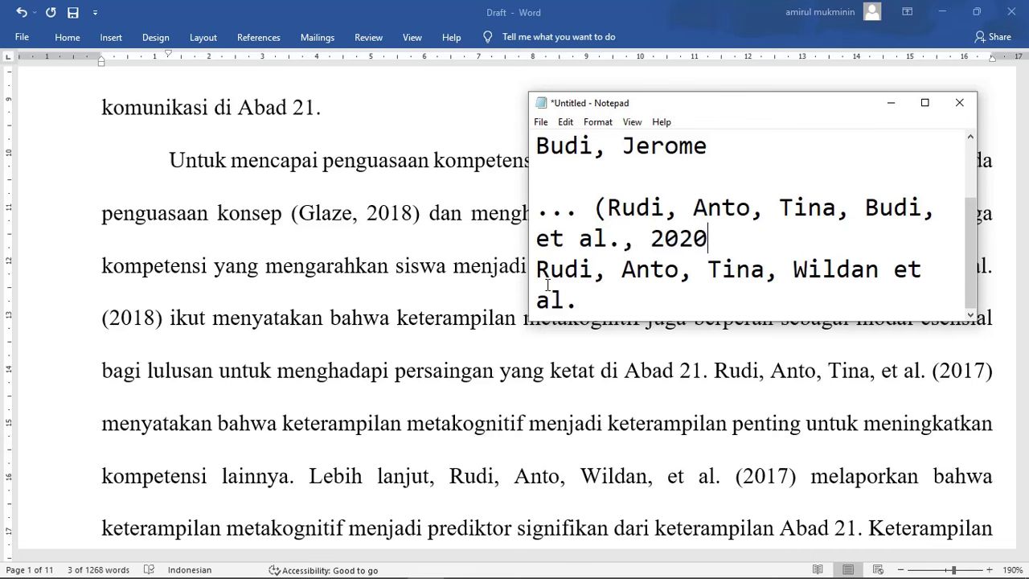
Step: Close the first citation with ").", continue the second on the same line after "... (", and end it with ", 2020)"
text(). ... ))
key(BackSpace)
text(()
key(BackSpace)
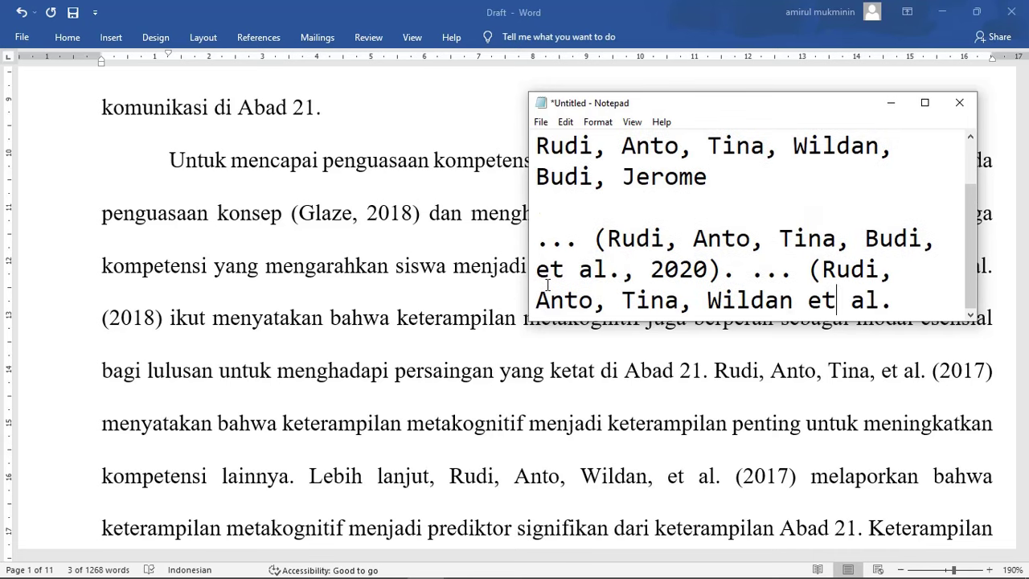
key(Right)
key(Right)
key(Right)
key(Right)
text(, 2020)
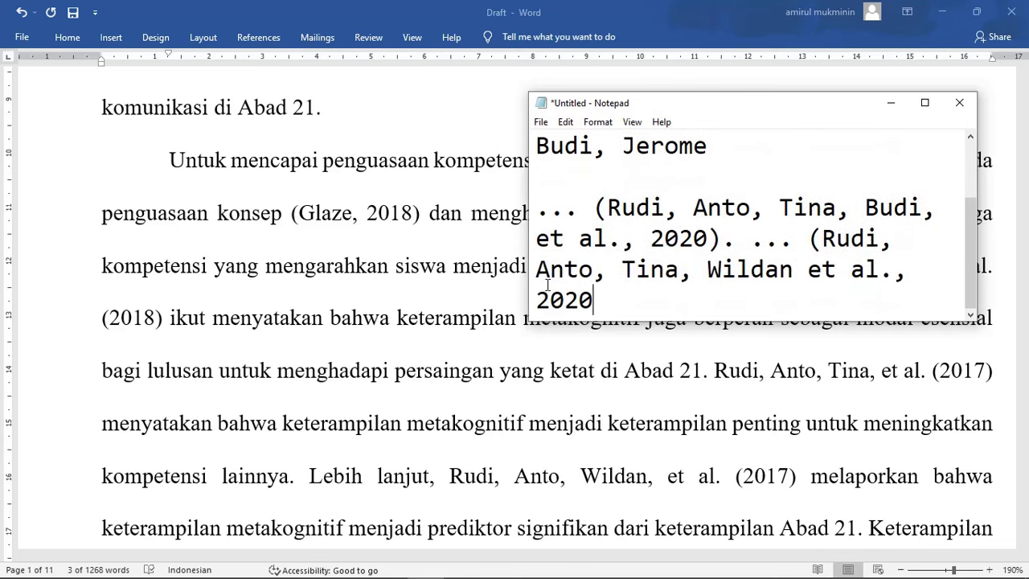
text())
Step: Switch back to Word and examine the authors of the second 2017 citation and the 2016 citations with author initials below it
key(alt+Tab)
click(748, 415)
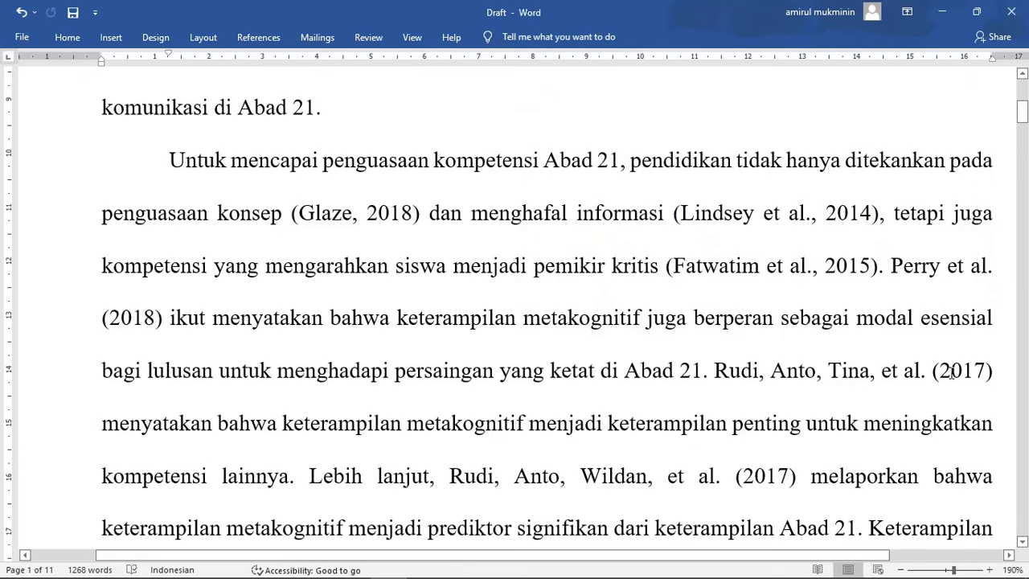
drag(450, 481, 648, 479)
click(791, 483)
scroll(524, 440, down, 1)
scroll(541, 366, down, 3)
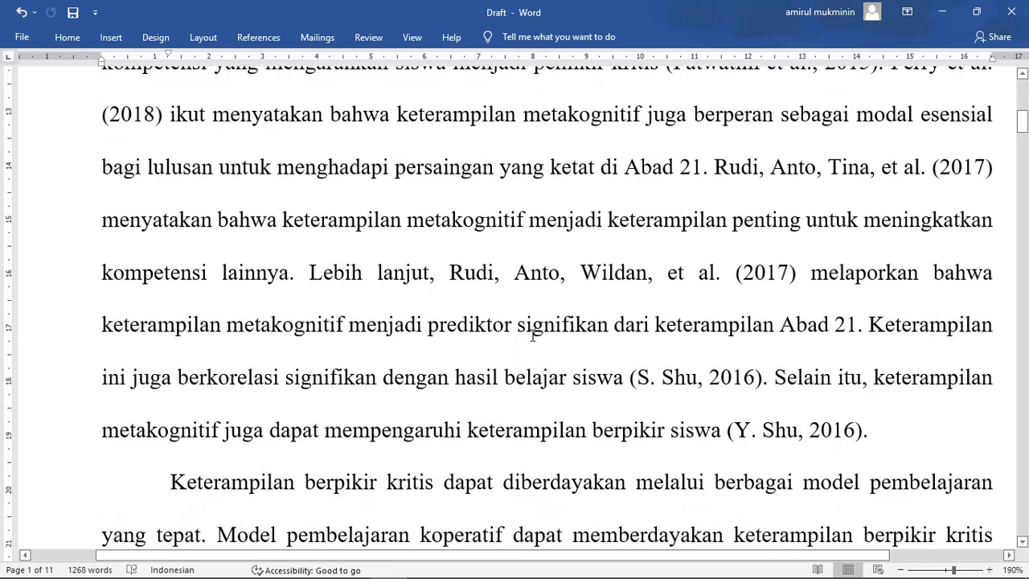
scroll(536, 330, up, 1)
scroll(514, 322, down, 2)
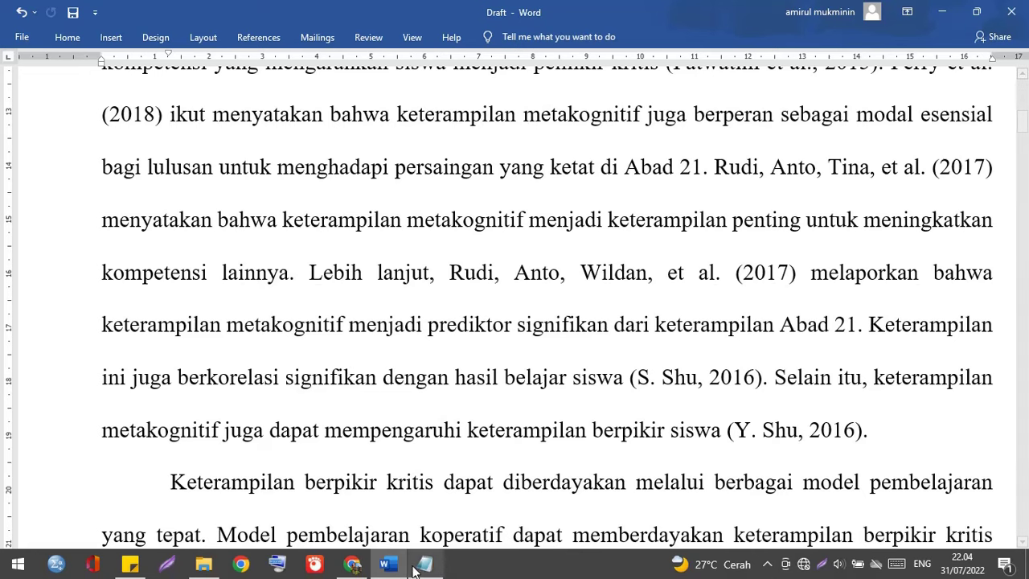
Step: Switch to Notepad and replace the note with two full author names sharing one surname, on separate lines, each followed by "(2016)"
click(440, 563)
key(ctrl+a)
text(San)
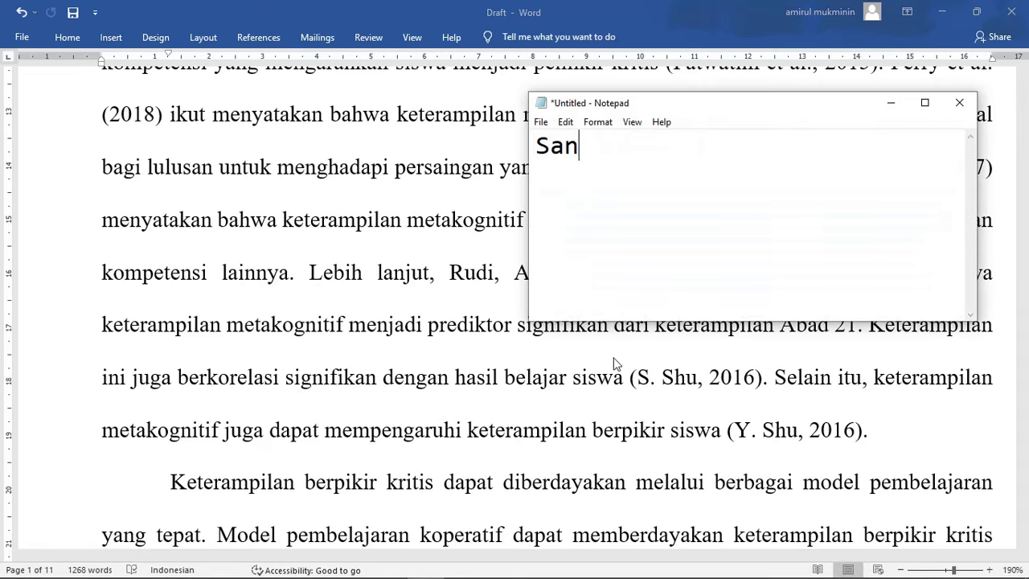
text( Shu (20)
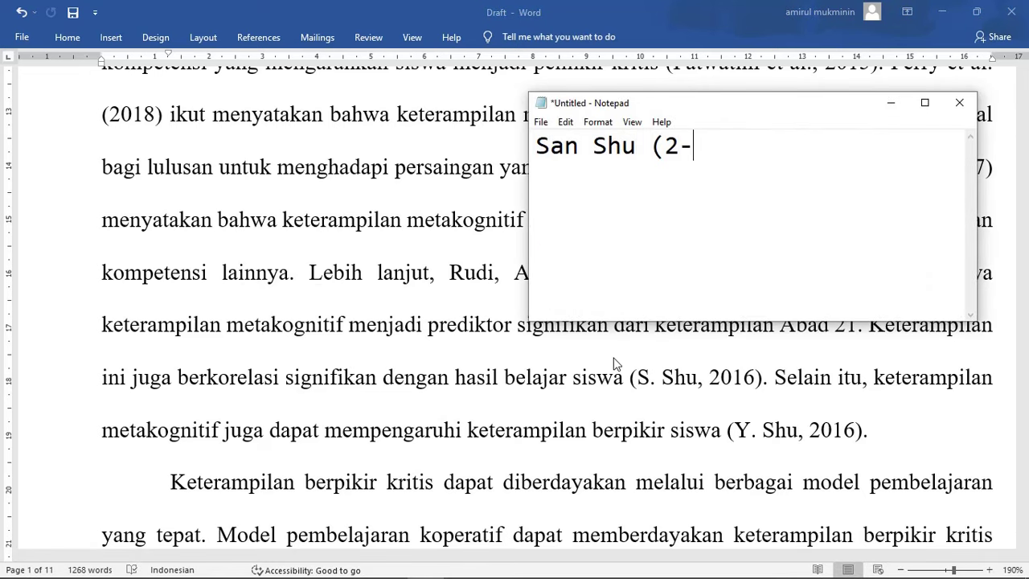
text(16))
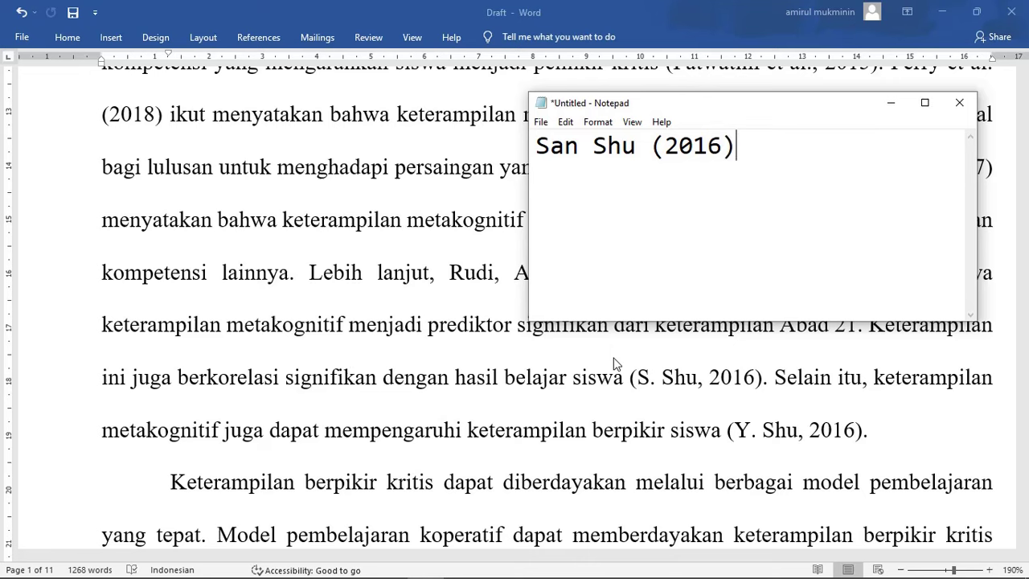
key(Return)
text(Yui Shu)
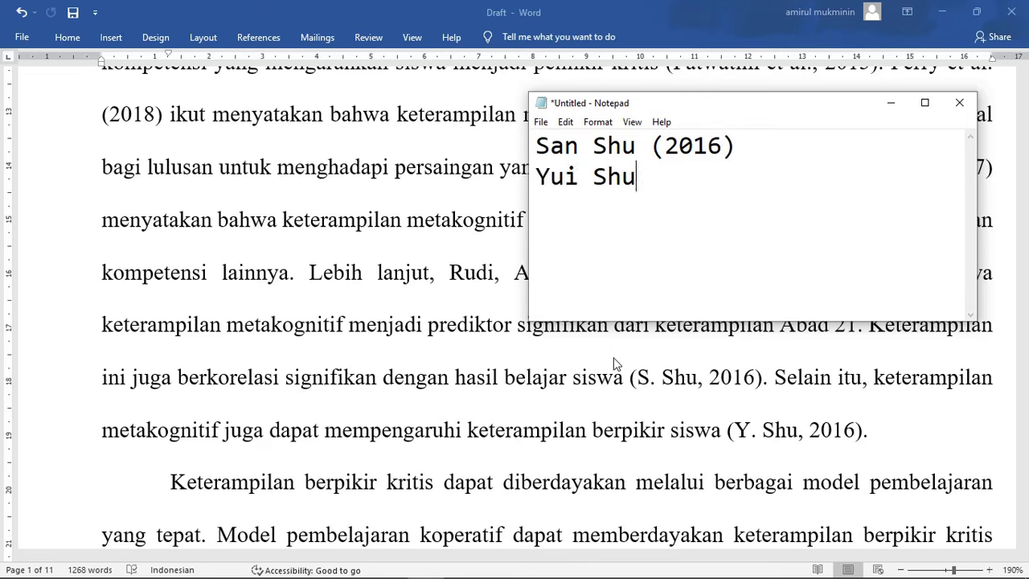
text( (2016))
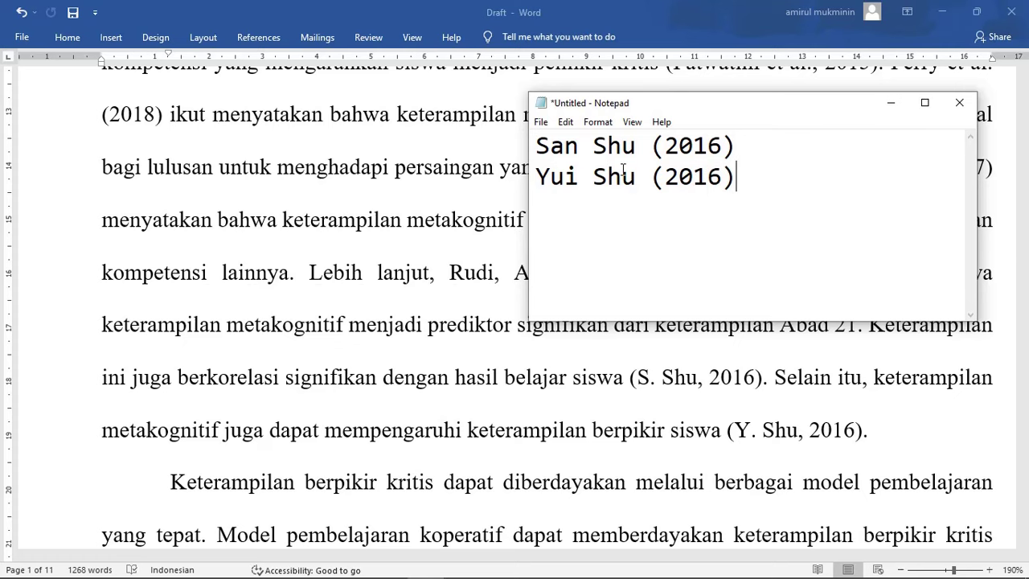
Step: Switch to Word and examine the surname and year in the first paragraph's 2014 citation
scroll(326, 265, up, 10)
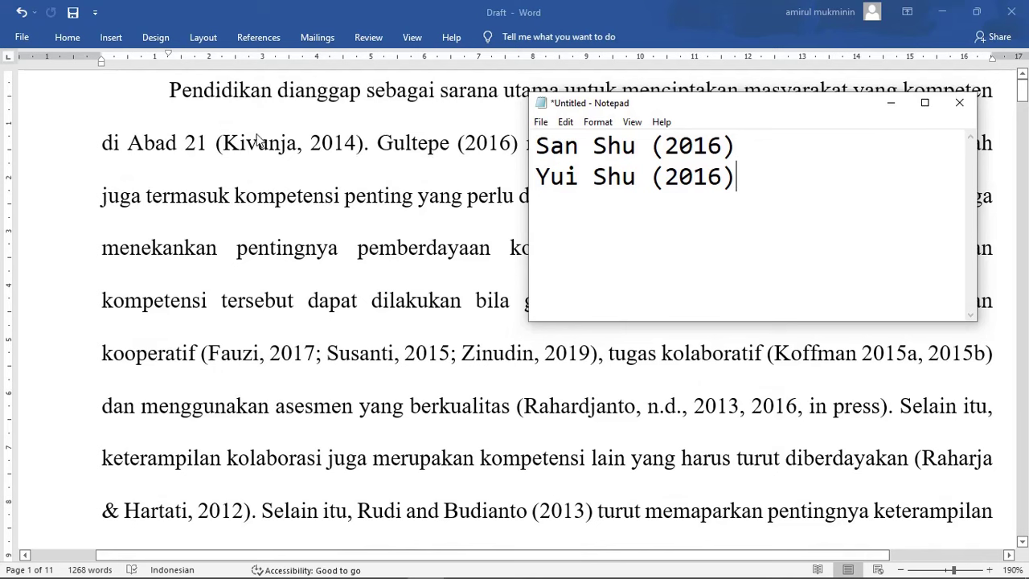
click(241, 143)
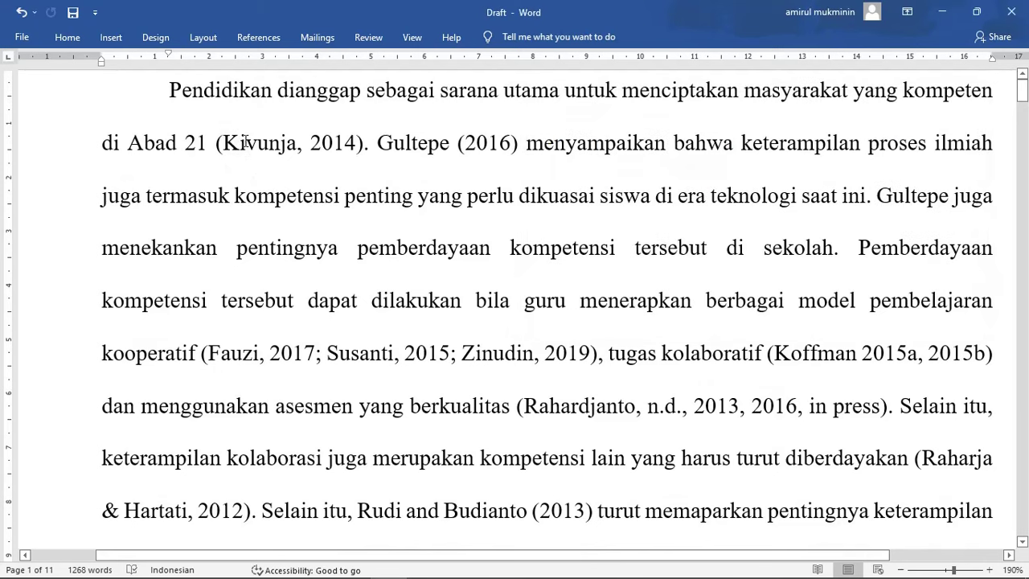
double_click(244, 143)
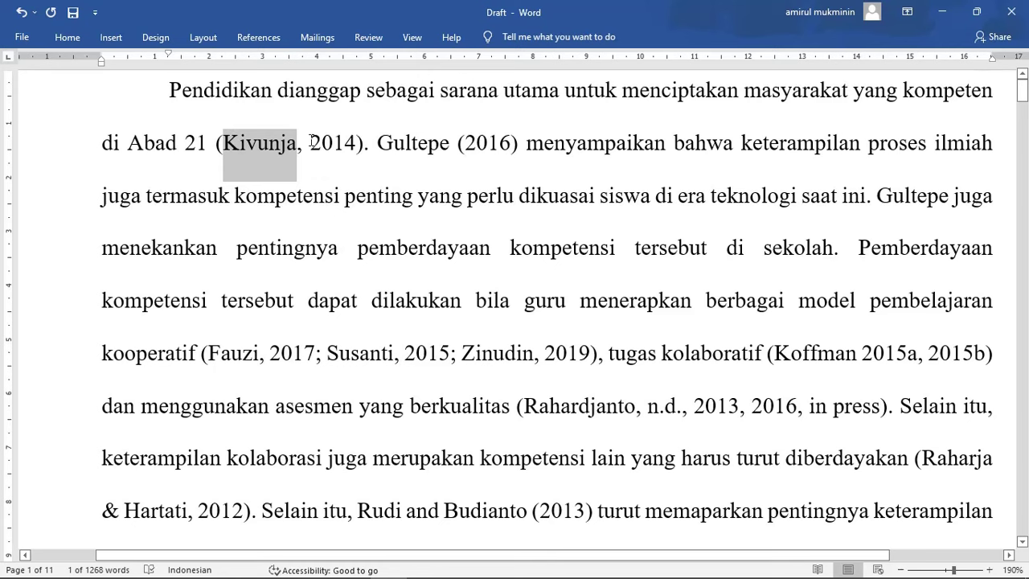
click(349, 177)
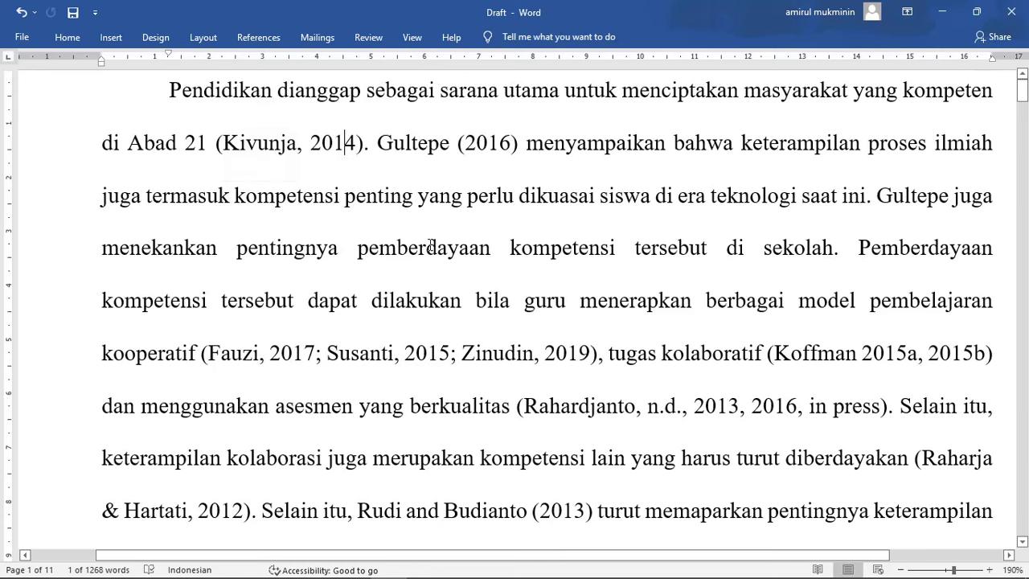
scroll(471, 288, down, 8)
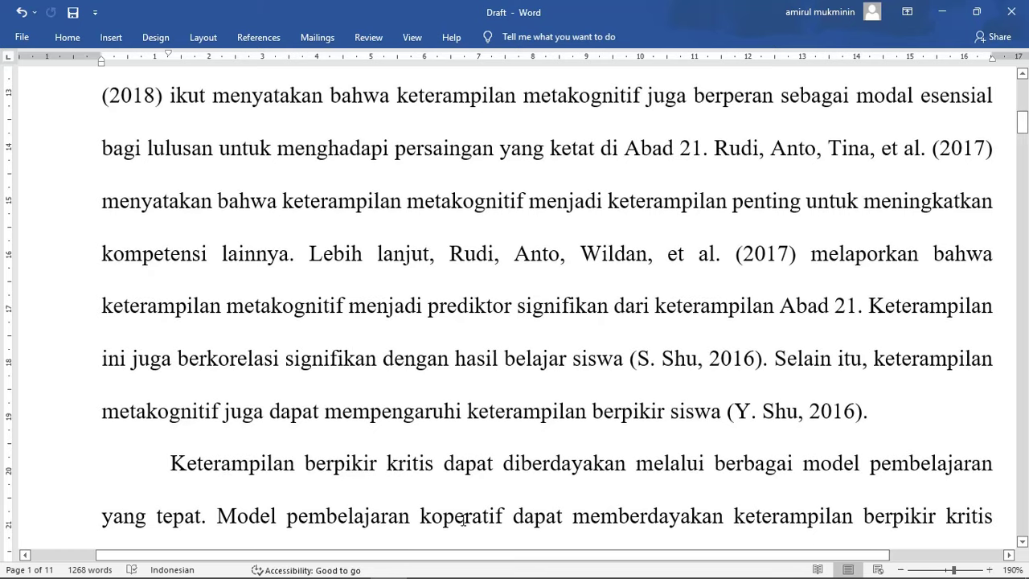
Step: Switch to Notepad and highlight the shared surname in each of the two 2016 example lines for comparison
click(423, 572)
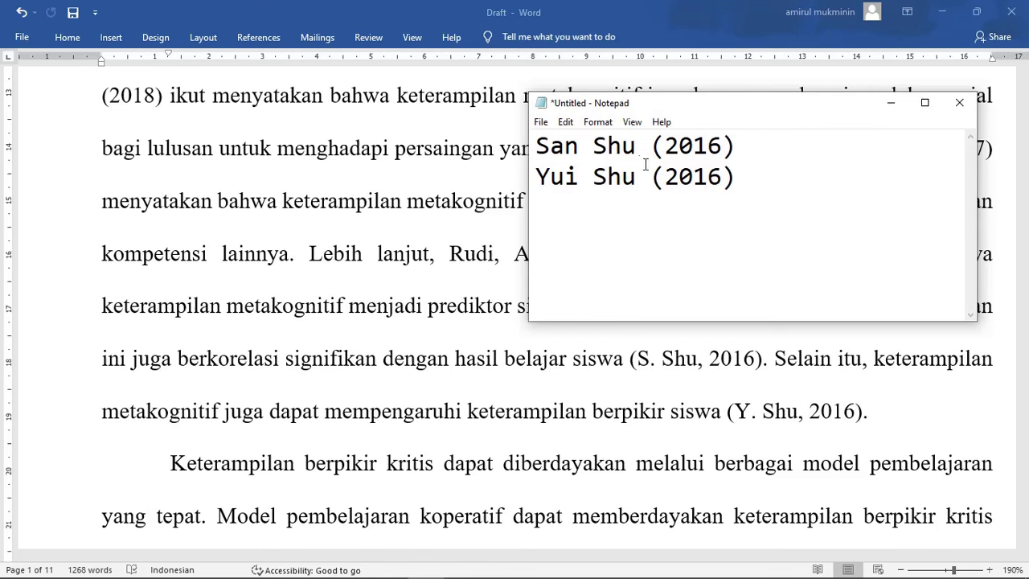
double_click(622, 147)
double_click(626, 177)
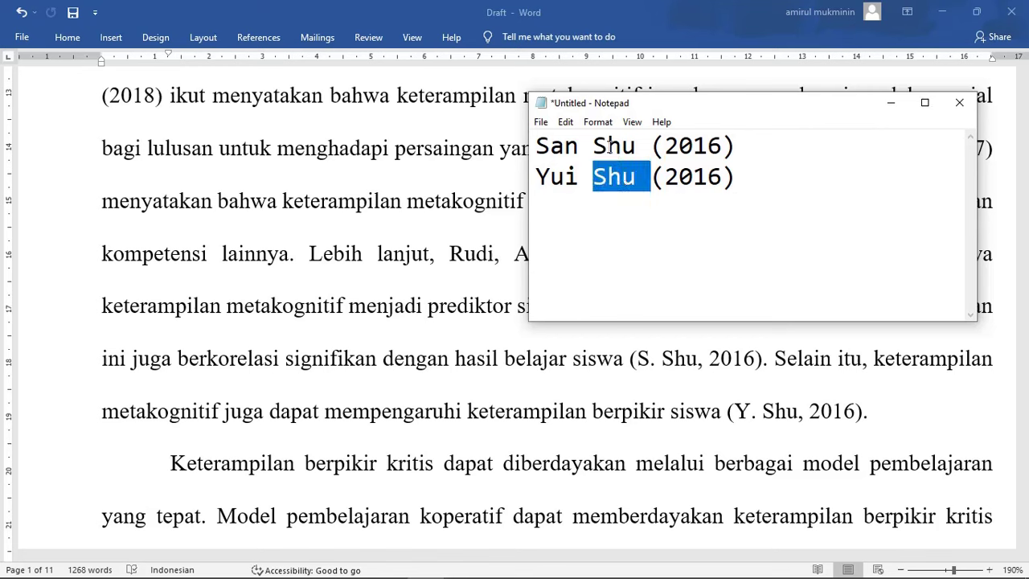
double_click(612, 145)
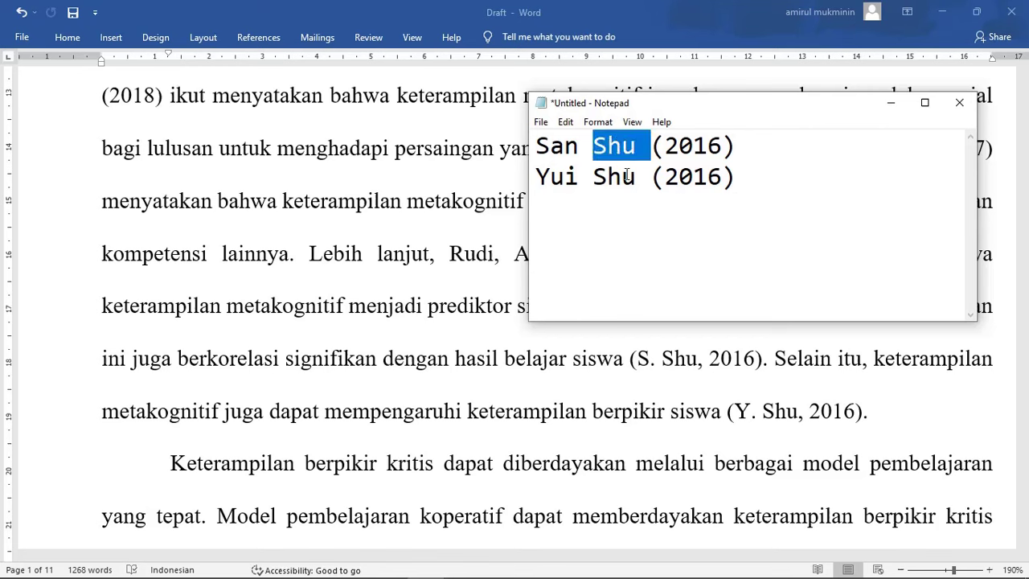
double_click(626, 176)
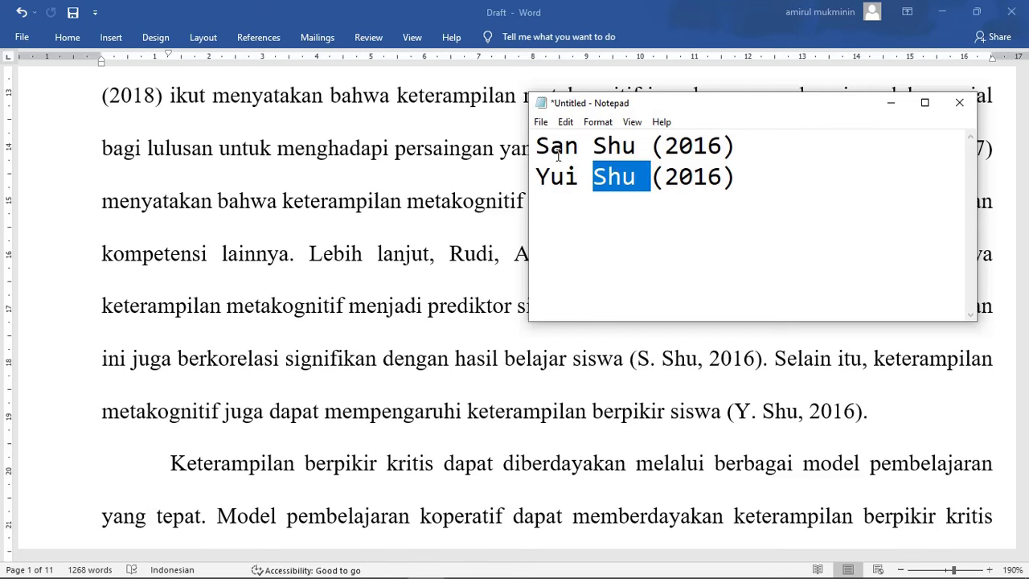
Step: Shorten the first name in both Notepad examples to an initial with a period, and switch to Word
drag(551, 155, 576, 151)
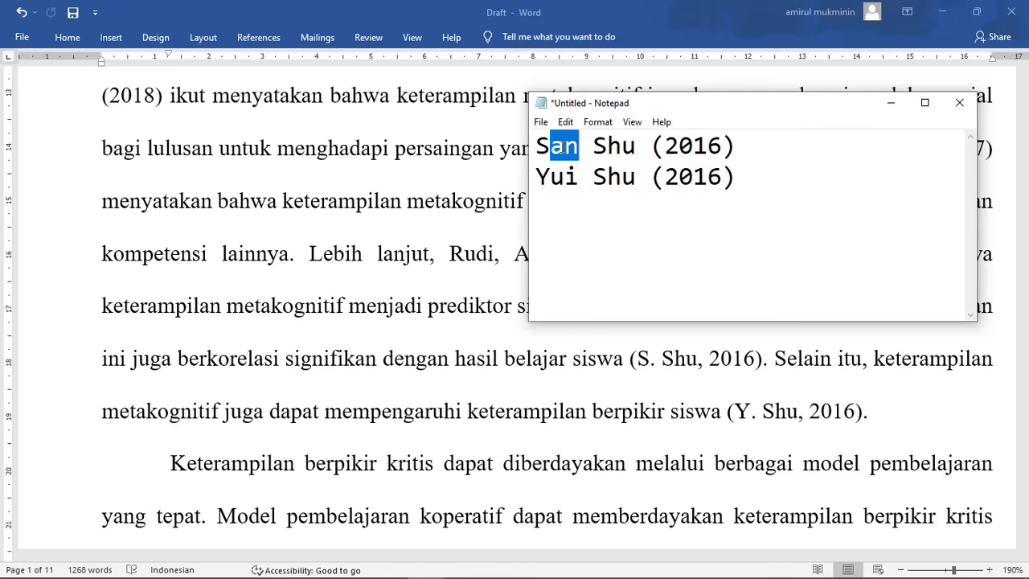
text(.)
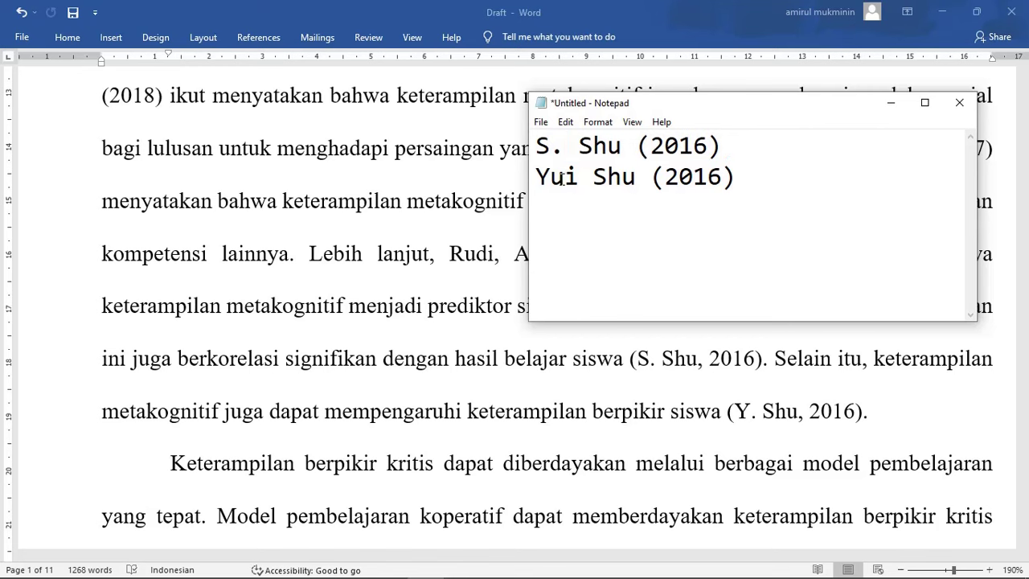
drag(551, 177, 579, 177)
text(.)
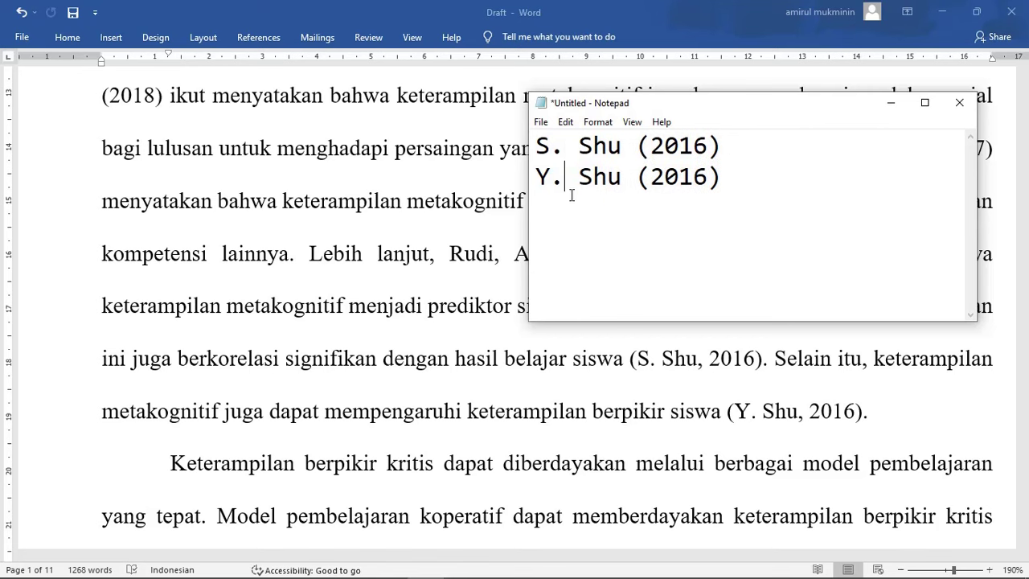
click(620, 345)
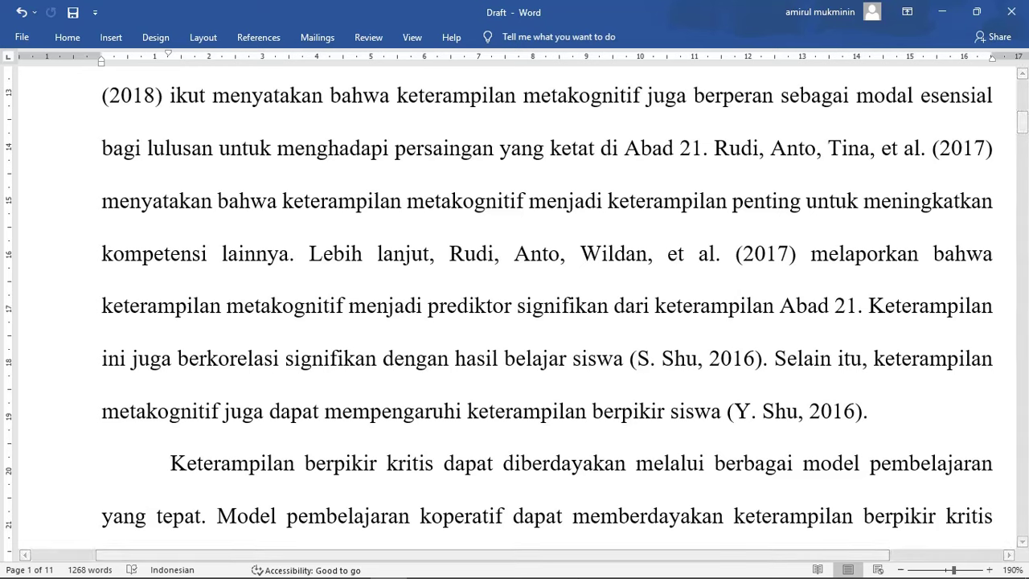
Step: Return to Notepad, undo the last edit there, and switch back to the Word draft
click(428, 563)
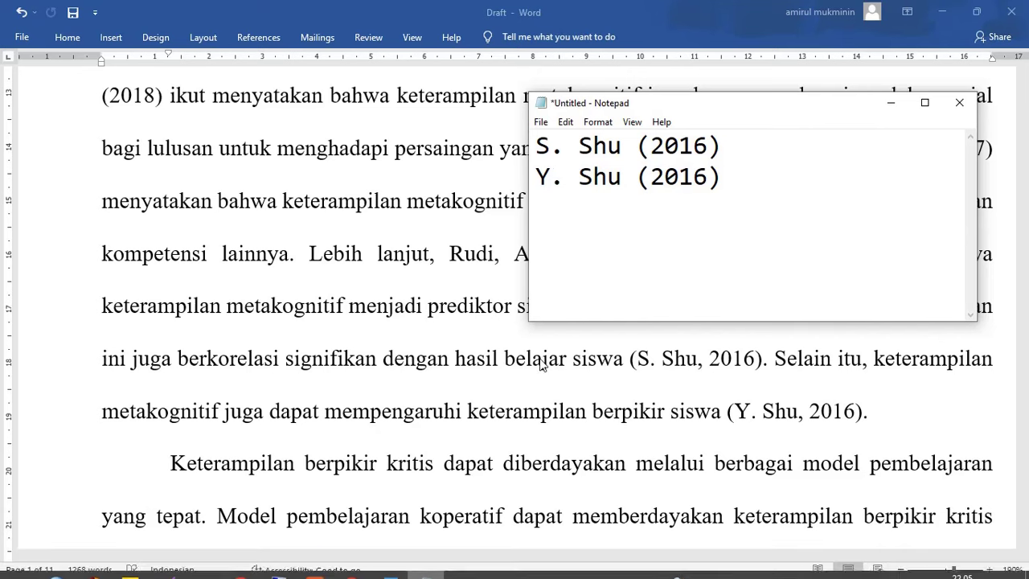
key(ctrl+z)
click(687, 416)
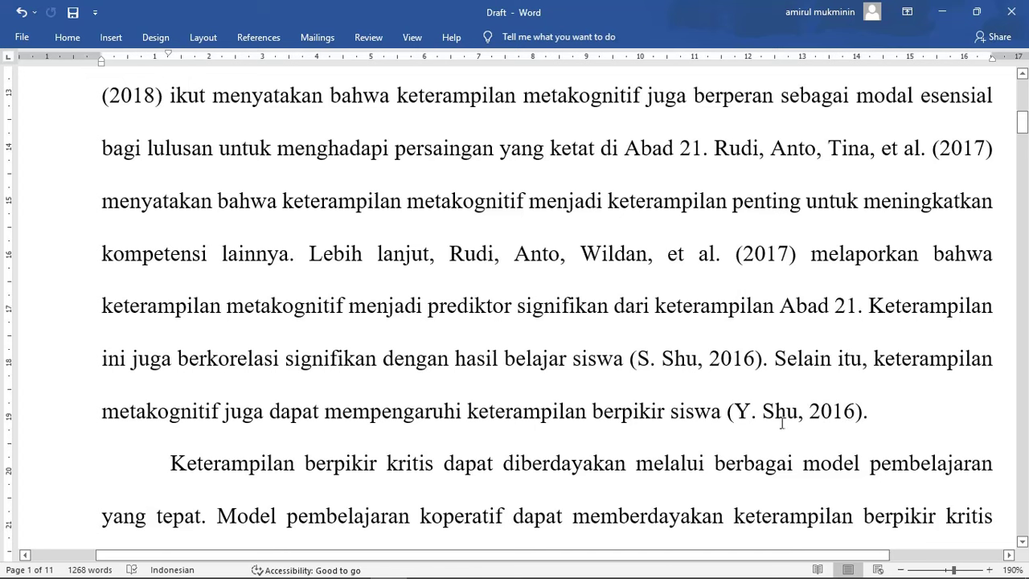
Step: Examine the author initials in the two 2016 same-surname citations closing the second paragraph
double_click(741, 412)
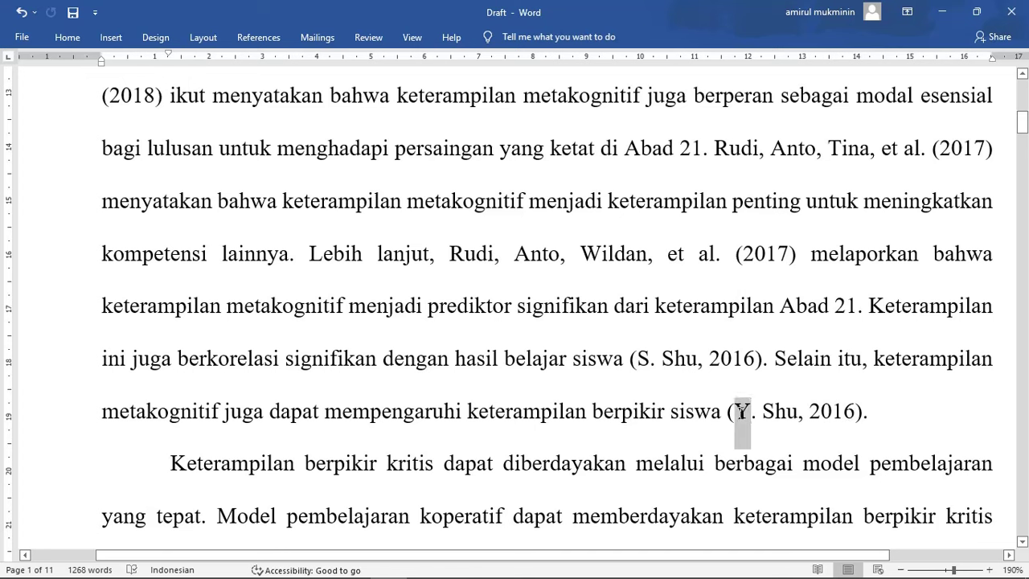
click(615, 411)
double_click(643, 358)
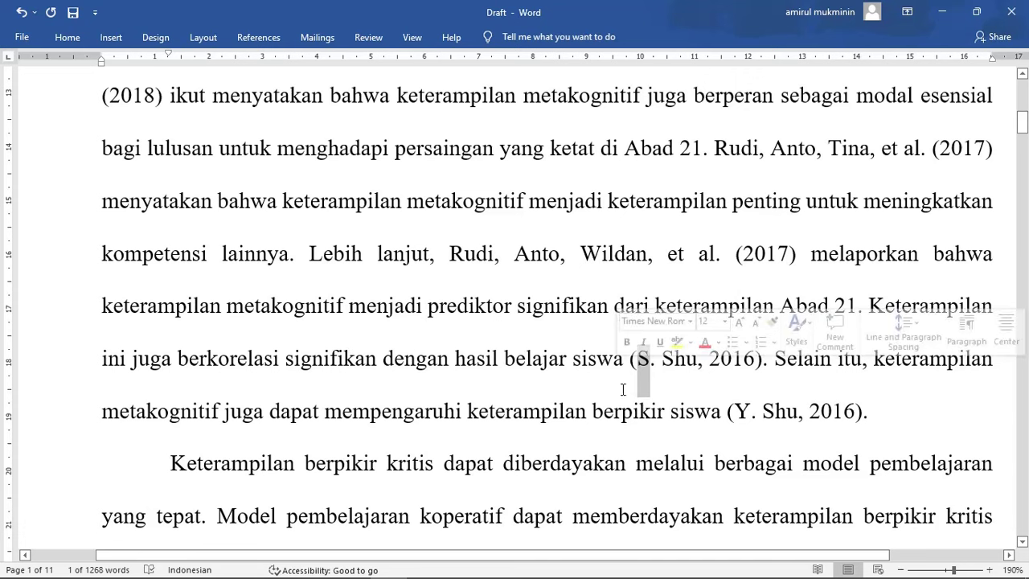
click(624, 361)
scroll(541, 349, down, 2)
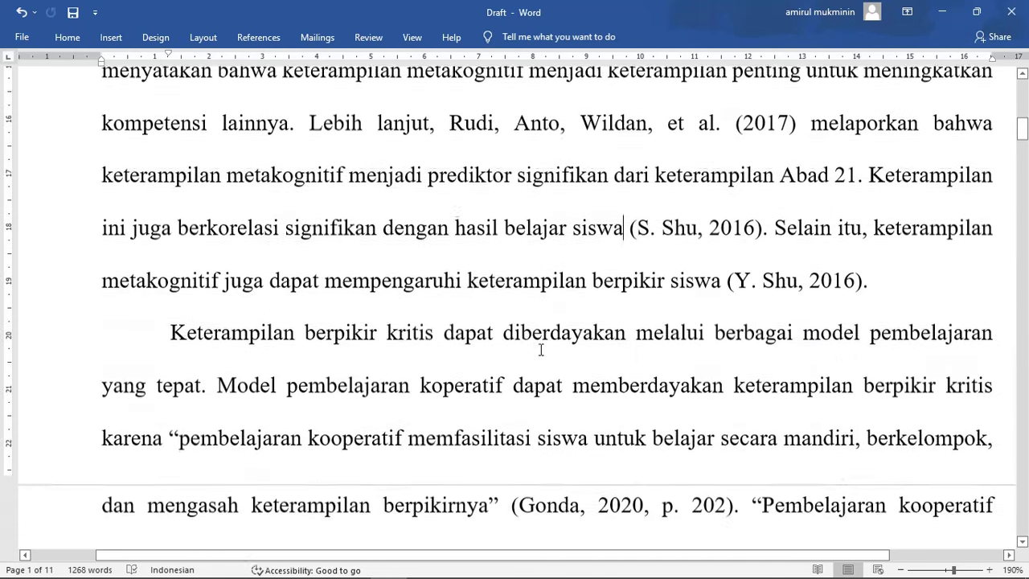
scroll(542, 348, down, 2)
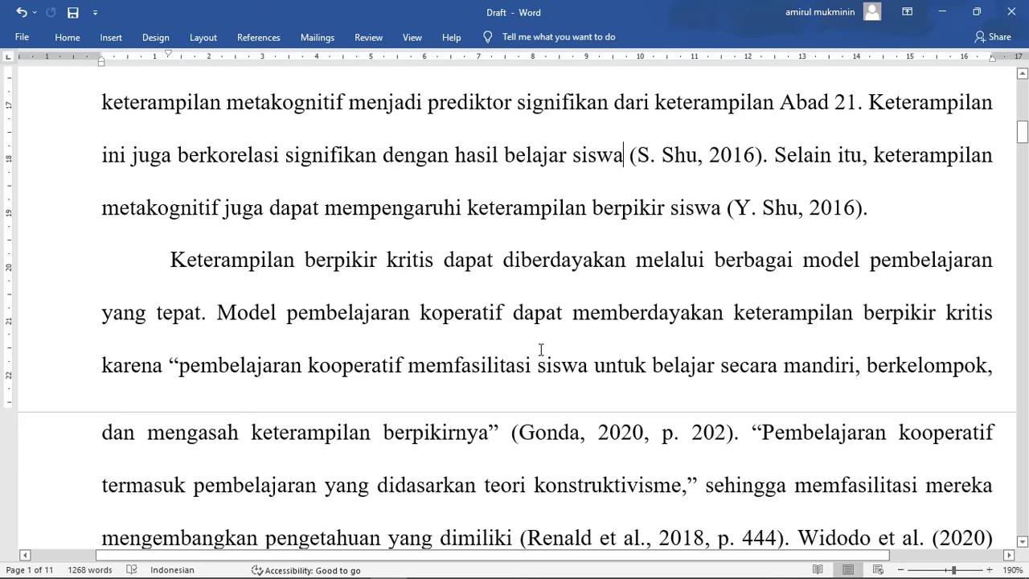
scroll(541, 348, up, 4)
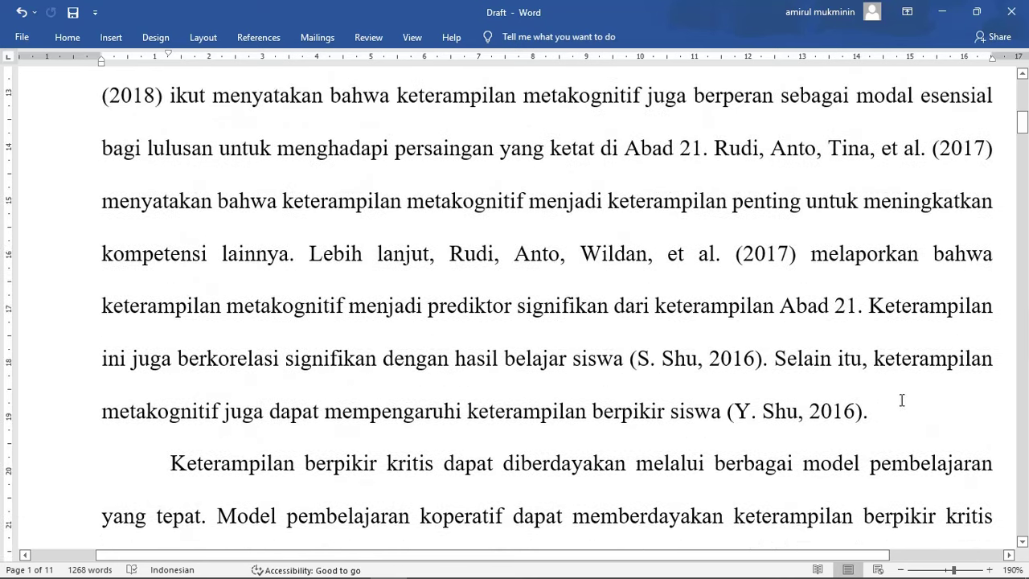
Step: Examine the paraphrased text before the citations: the second paragraph, its phrase "menghafal informasi", and the draft's opening statement
drag(869, 411, 214, 106)
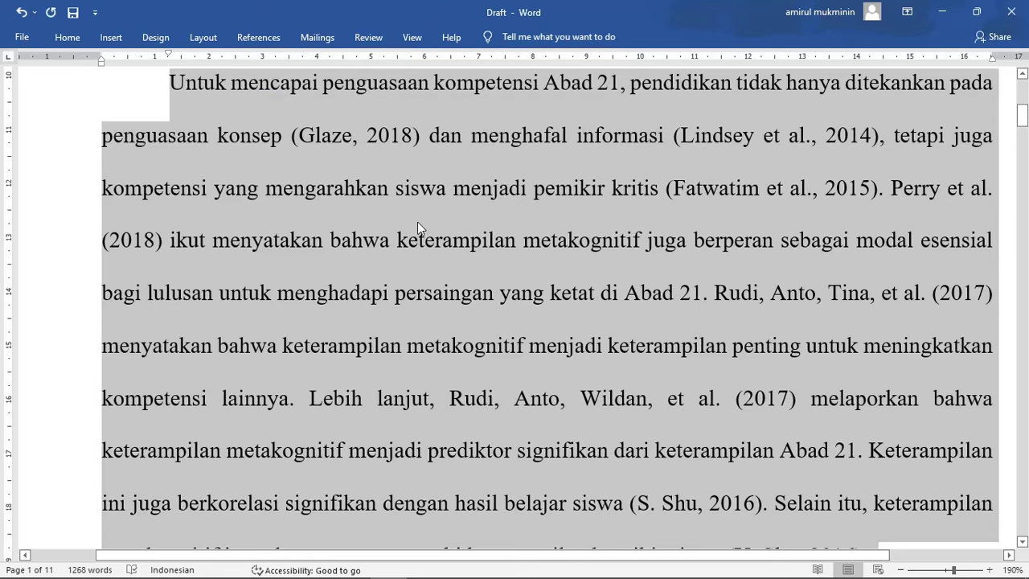
click(453, 240)
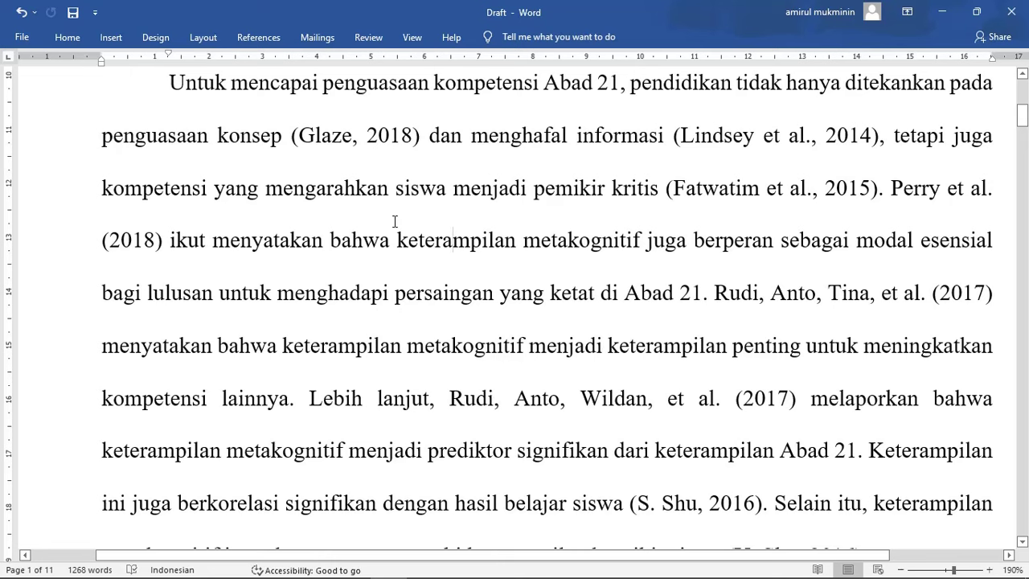
scroll(471, 184, up, 3)
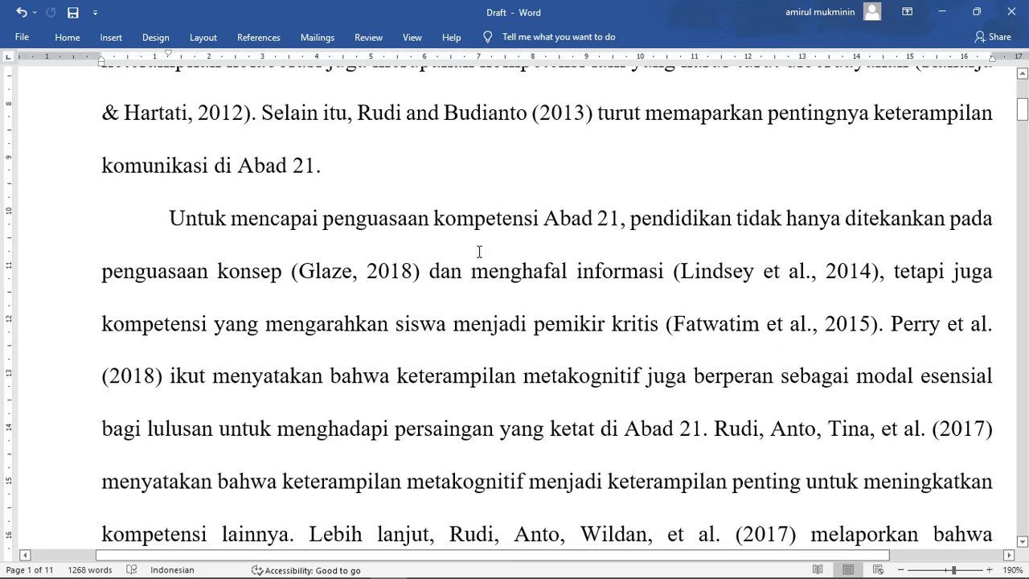
drag(479, 271, 670, 271)
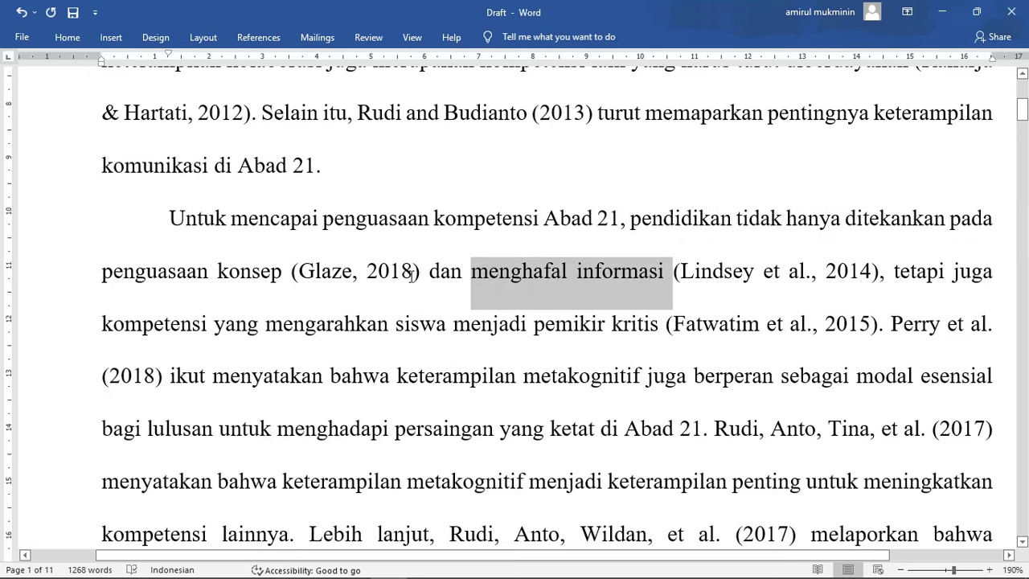
scroll(511, 271, up, 8)
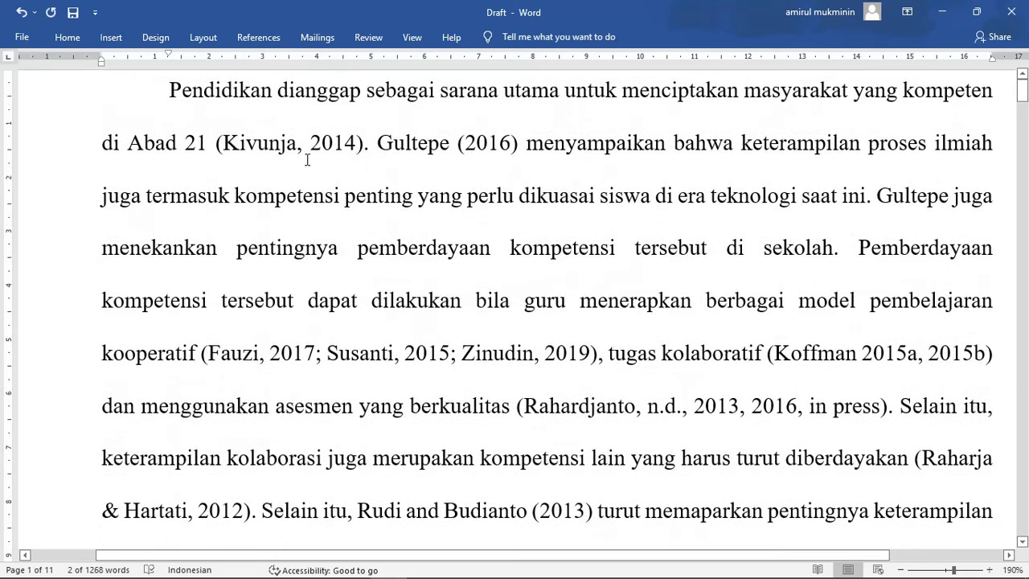
click(256, 144)
drag(171, 90, 205, 141)
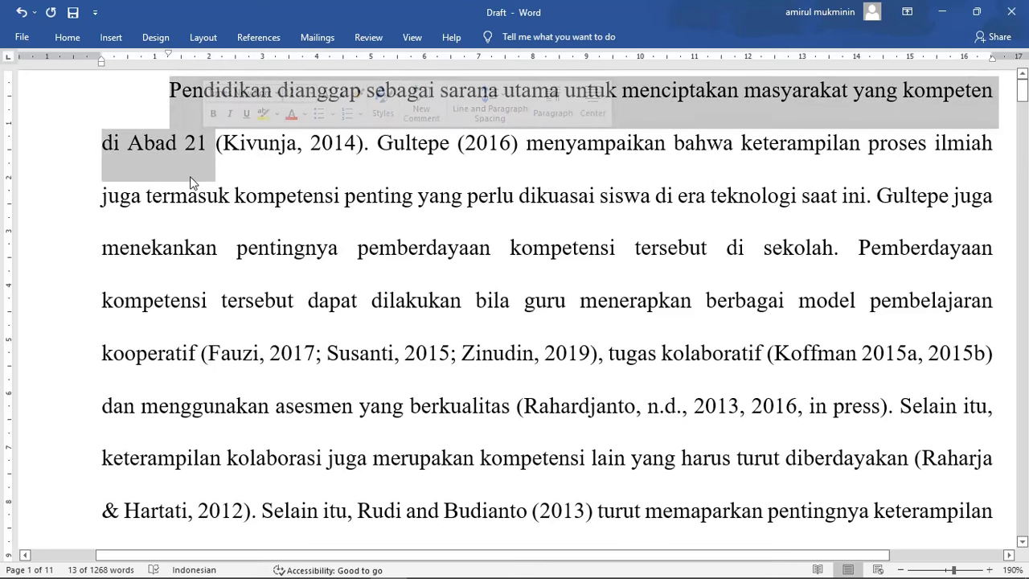
click(185, 143)
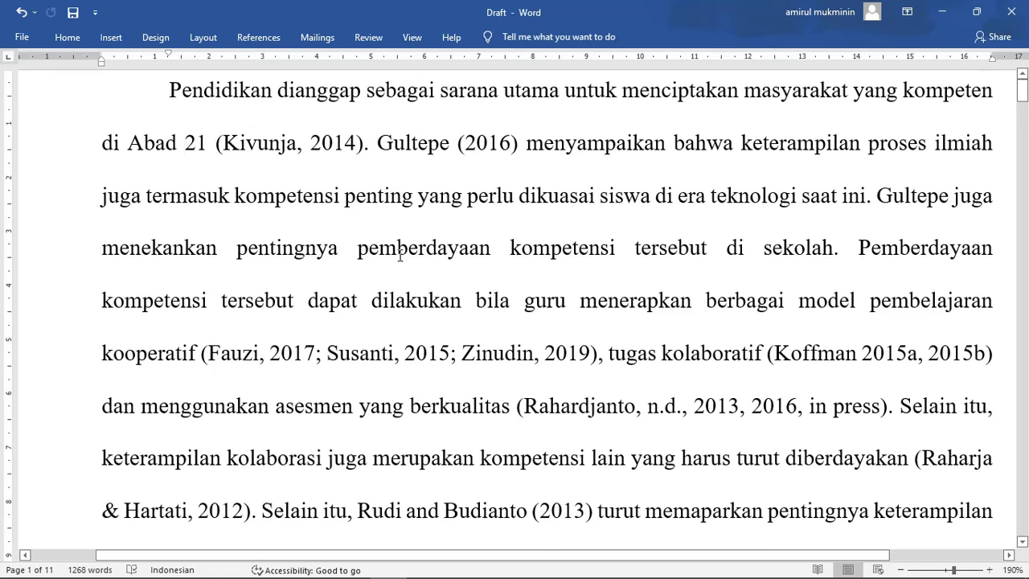
Step: Examine the direct quotation in the third paragraph, from "pembelajaran kooperatif memfasilitasi" to "berpikirnya"
scroll(399, 255, down, 10)
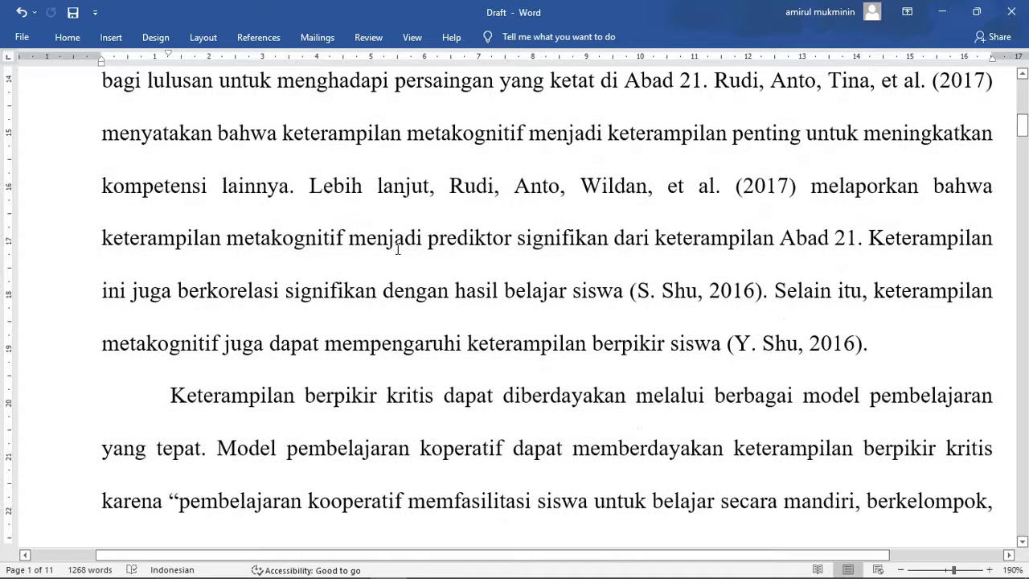
scroll(397, 249, up, 3)
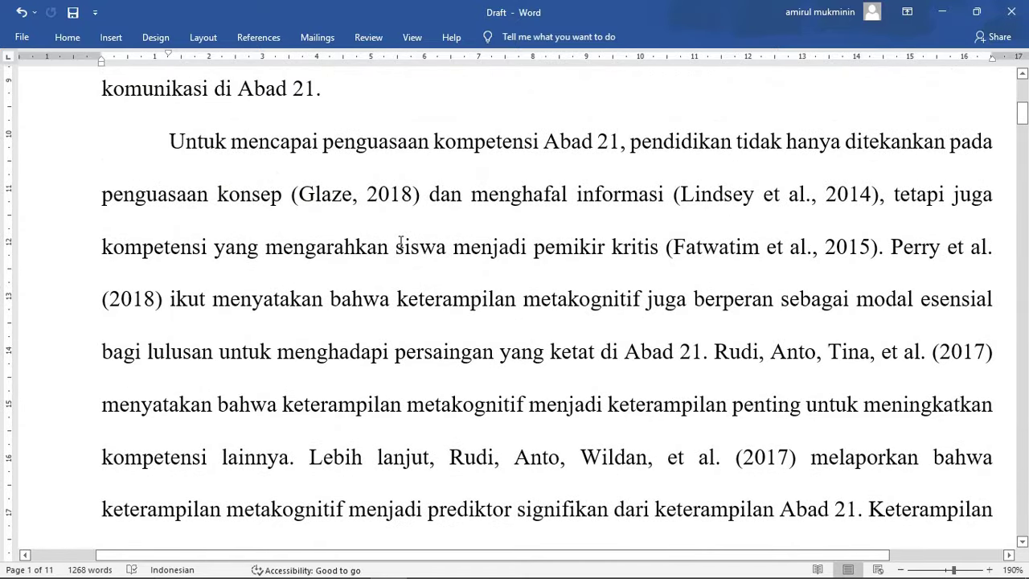
scroll(406, 249, down, 3)
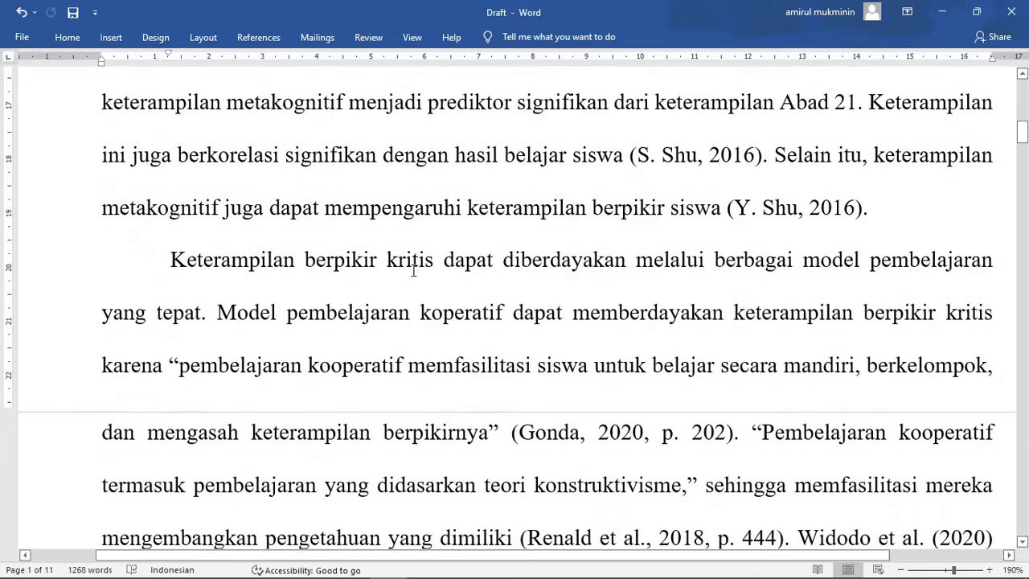
scroll(413, 271, down, 1)
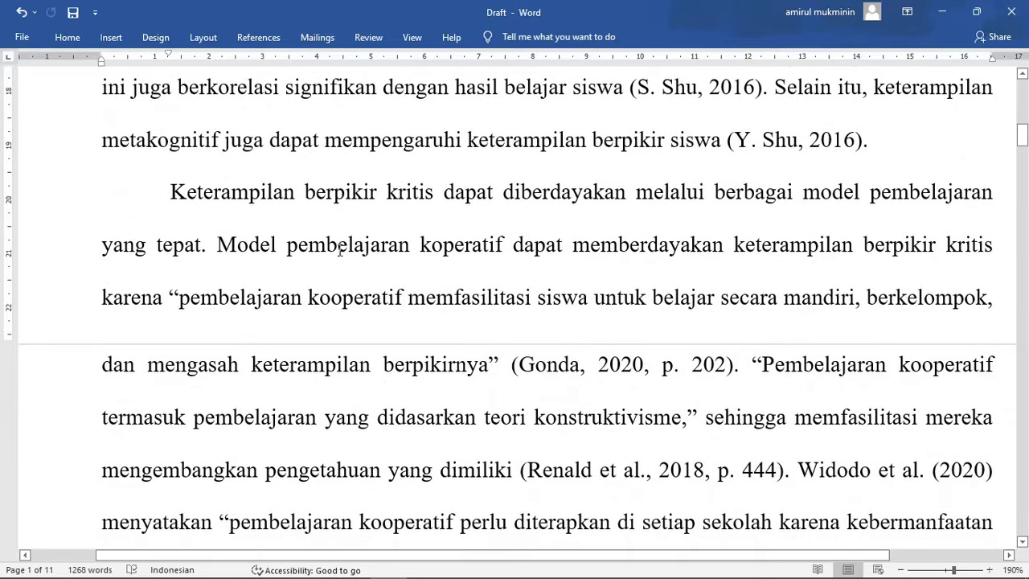
double_click(172, 301)
click(494, 366)
text(")
drag(184, 308, 399, 366)
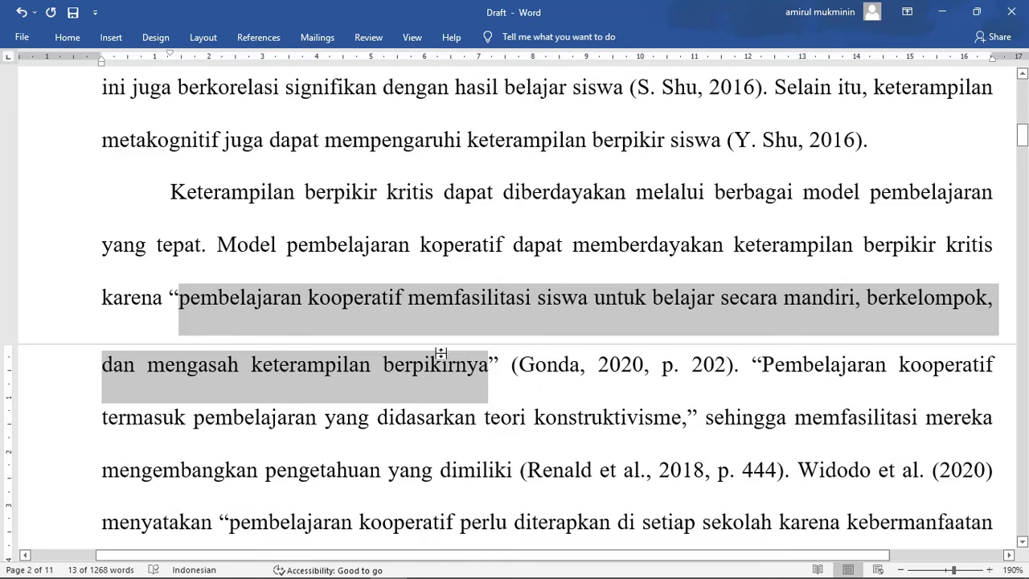
Step: Examine that quotation's opening and closing quotation marks and the citation with page number that follows it
click(172, 299)
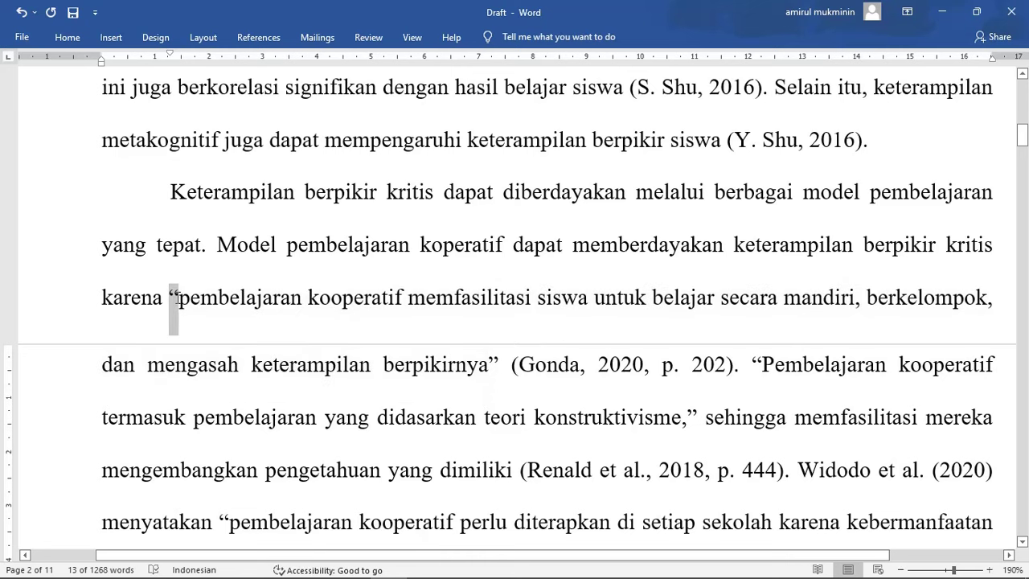
click(492, 364)
key(shift+Right)
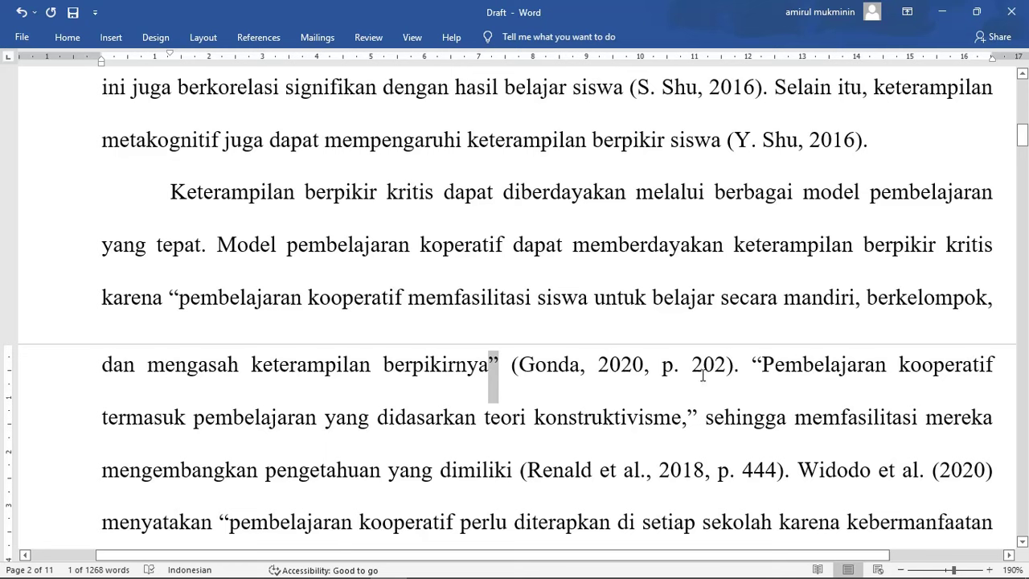
click(544, 382)
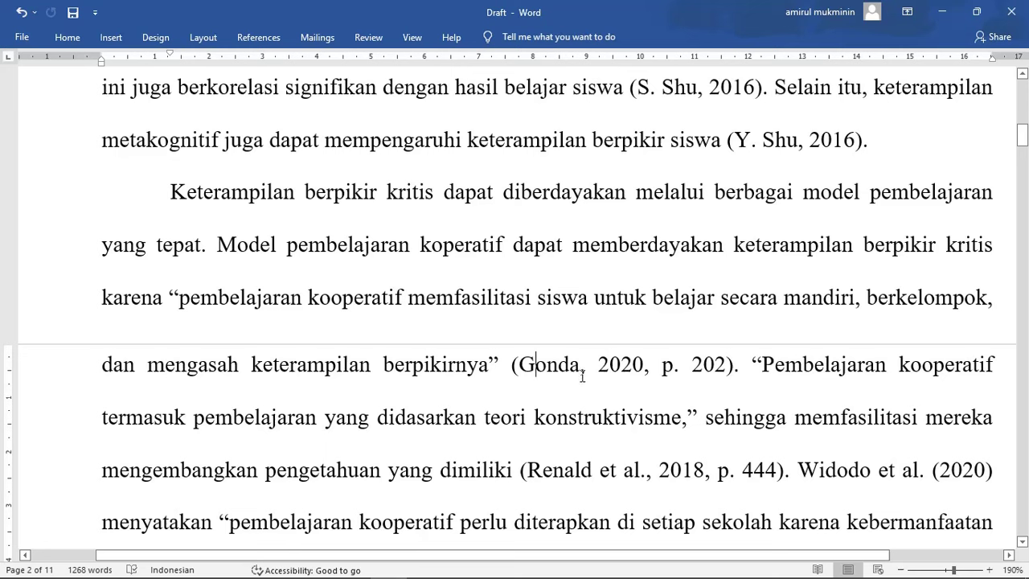
Step: Examine the page number "p. 202" in the first direct quotation's citation, along with the full quoted passage it belongs to
click(647, 369)
drag(660, 370, 727, 370)
click(673, 382)
drag(705, 355, 726, 382)
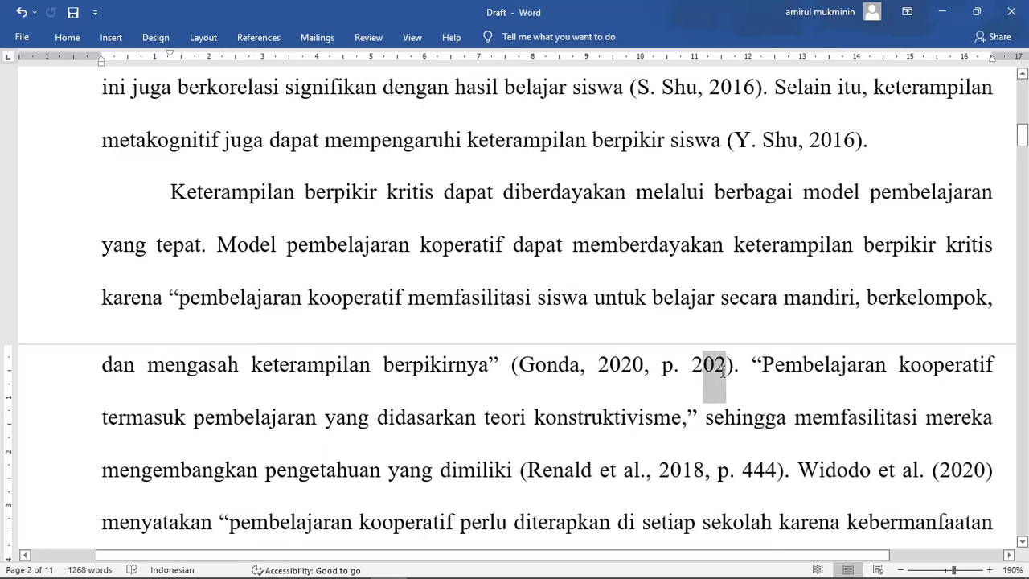
click(727, 383)
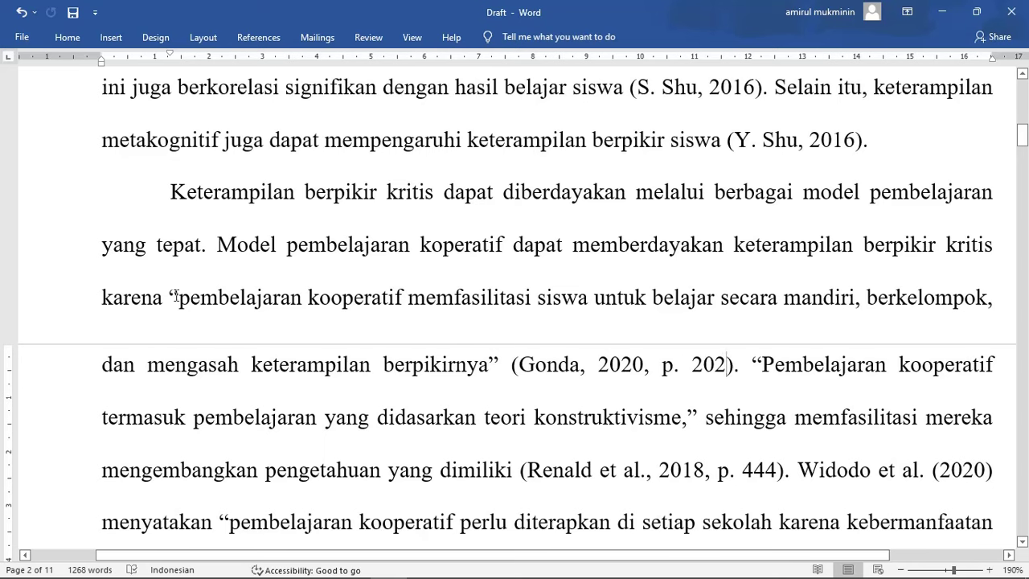
drag(170, 296, 495, 361)
click(671, 418)
Step: Examine the second direct quotation, "Pembelajaran kooperatif termasuk pembelajaran yang didasarkan teori konstruktivisme," and its opening quotation mark
scroll(770, 374, down, 1)
scroll(769, 375, down, 1)
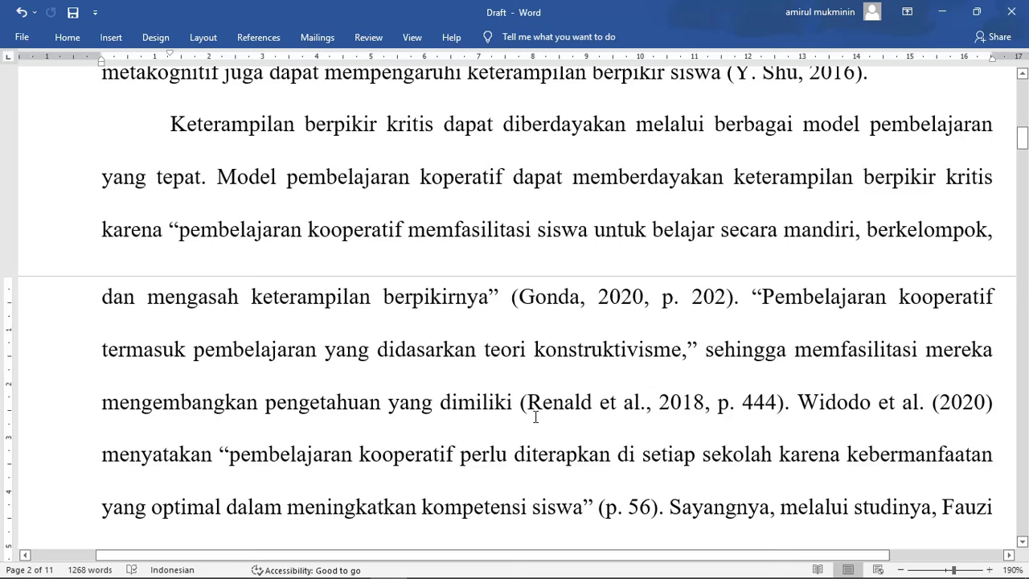
drag(764, 297, 691, 359)
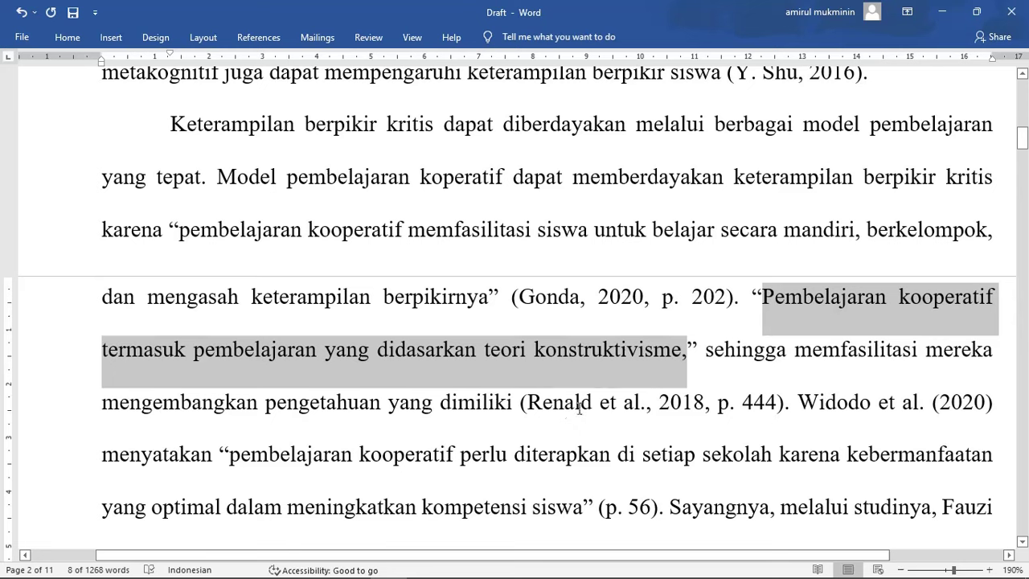
click(636, 405)
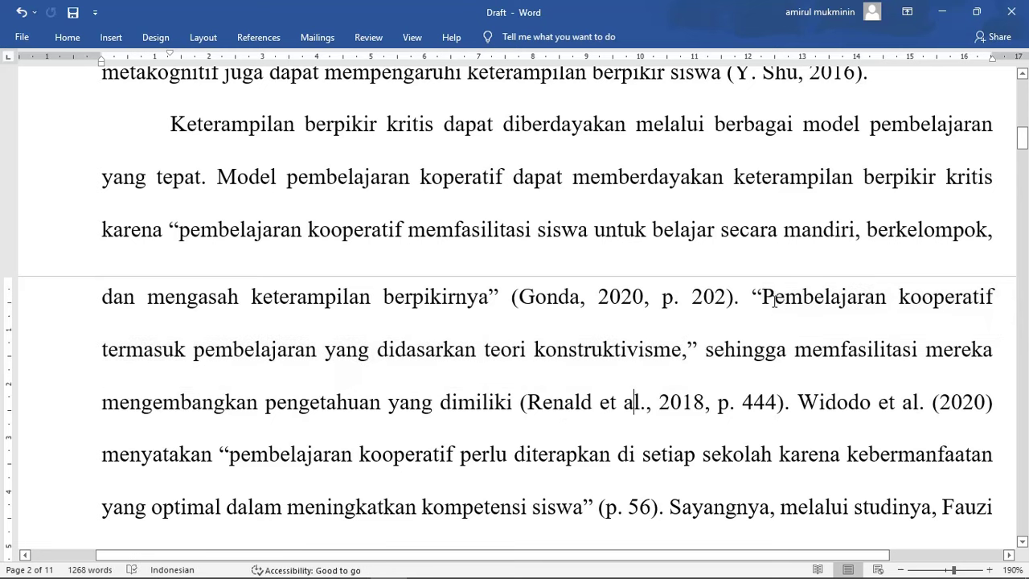
drag(766, 317, 692, 351)
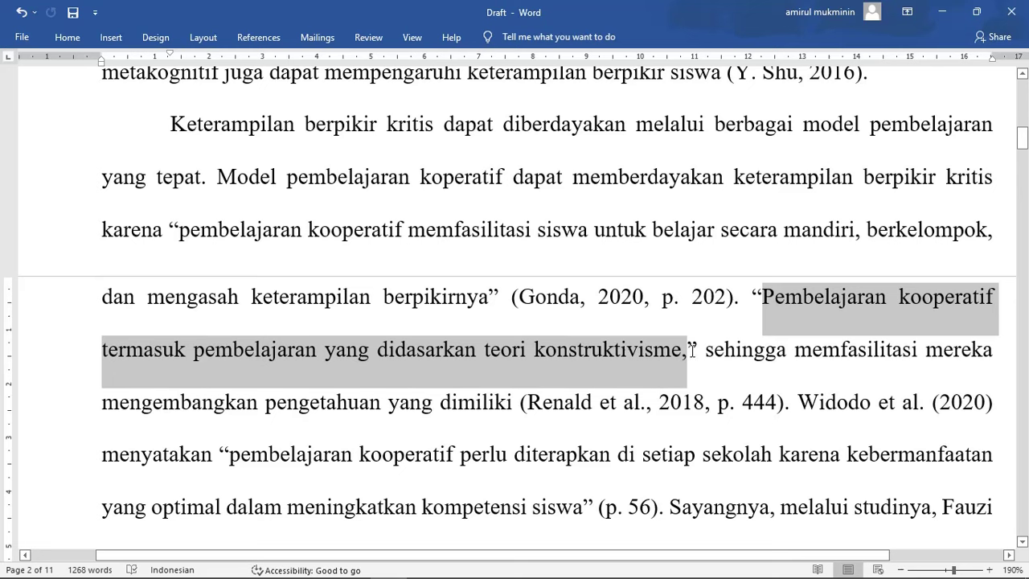
click(691, 351)
drag(751, 297, 758, 290)
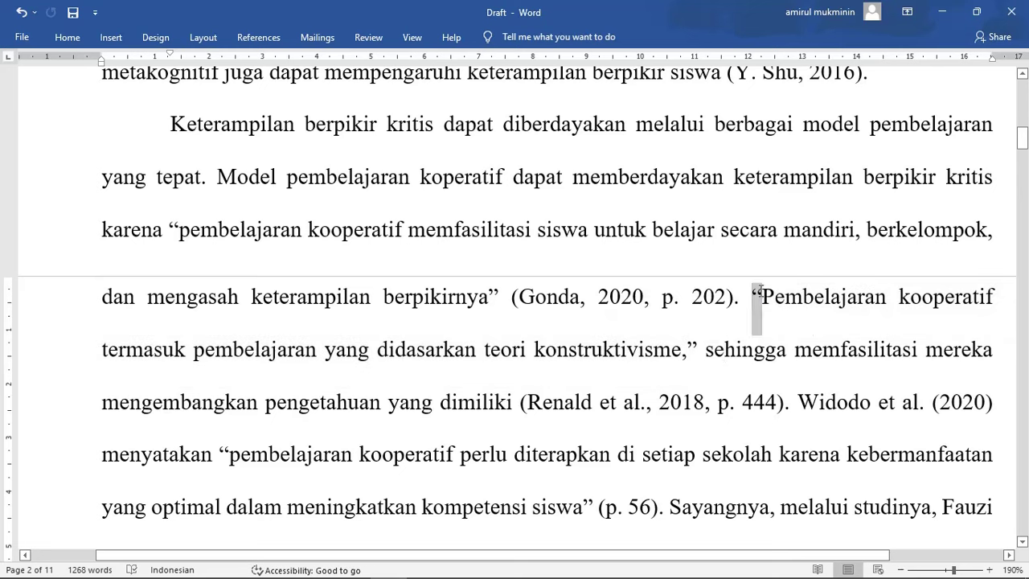
Step: Examine the unquoted continuation "sehingga memfasilitasi mereka mengembangkan pengetahuan yang dimiliki" and the comma with closing quotation mark before it
drag(688, 351, 515, 406)
click(710, 351)
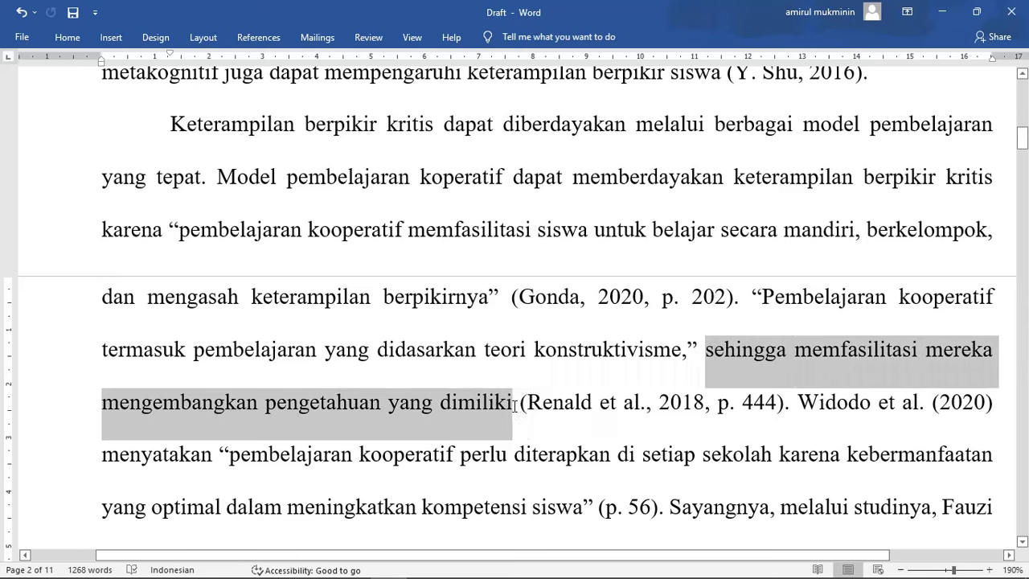
click(514, 404)
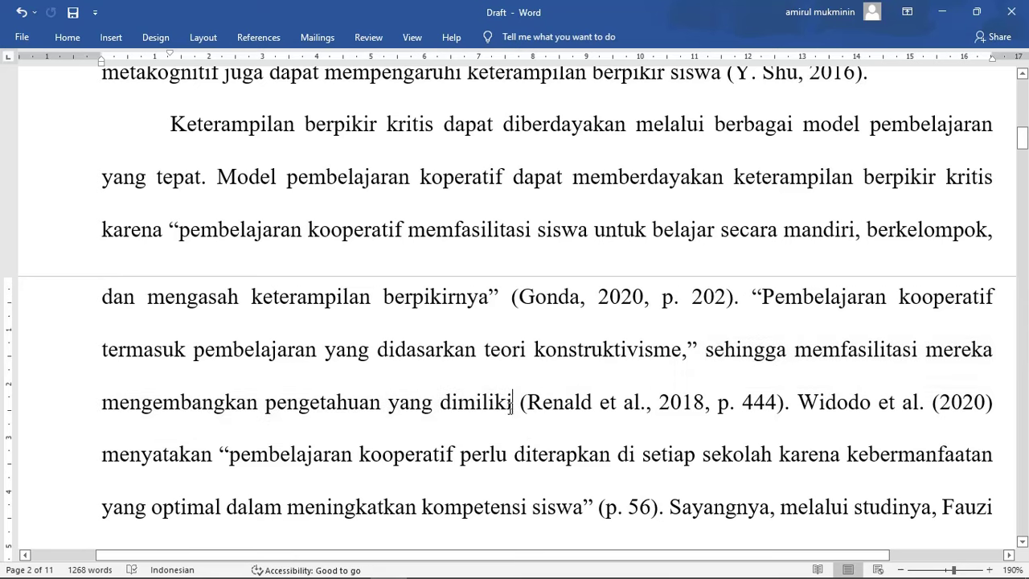
click(685, 352)
text(,)
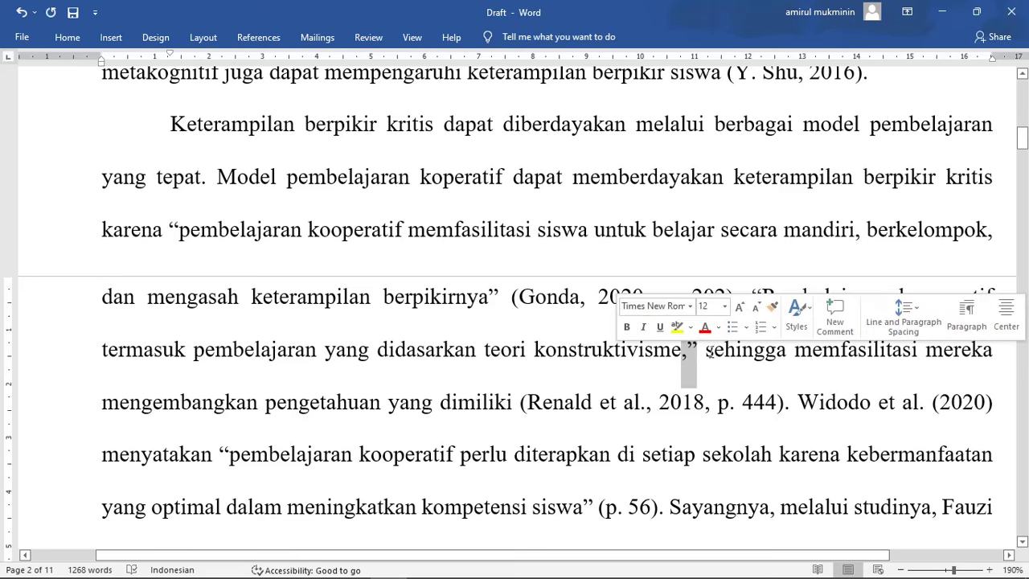
Step: Try moving the 2018 citation with "p. 444" from the sentence end to directly after the closing quotation mark following "konstruktivisme,"
drag(705, 352, 784, 394)
key(ctrl+c)
key(Delete)
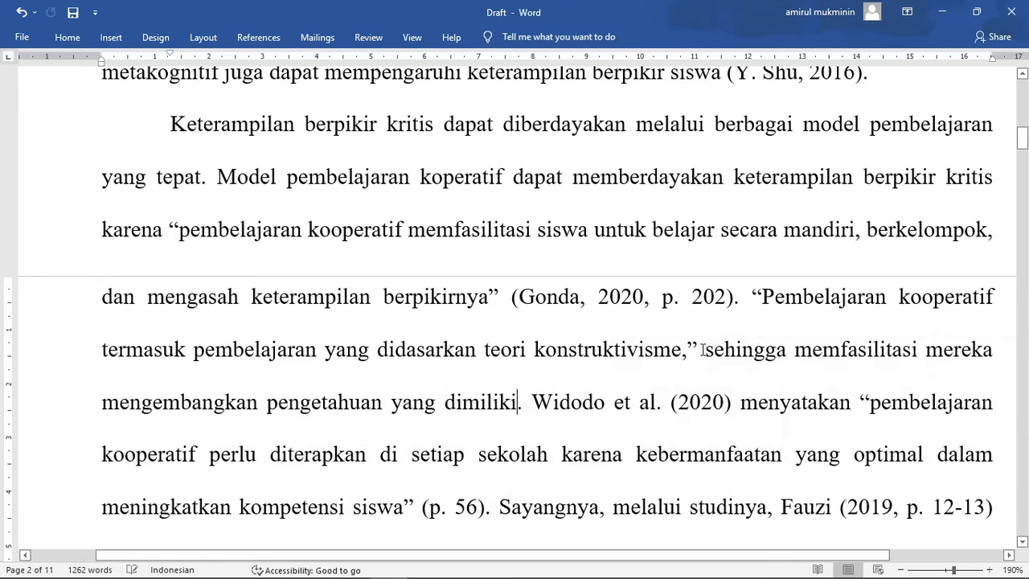
click(704, 350)
key(ctrl+v)
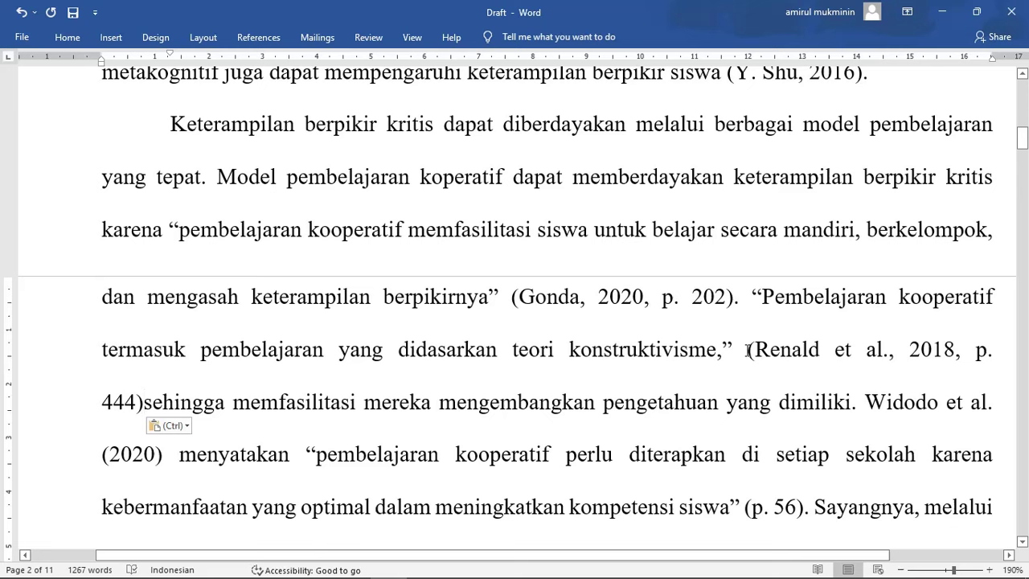
key(ctrl)
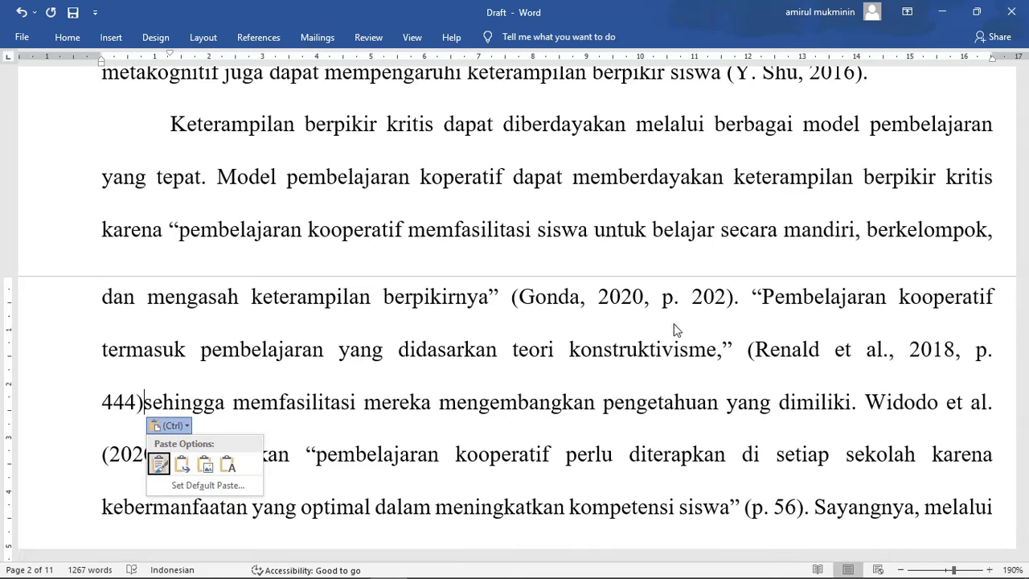
key(Escape)
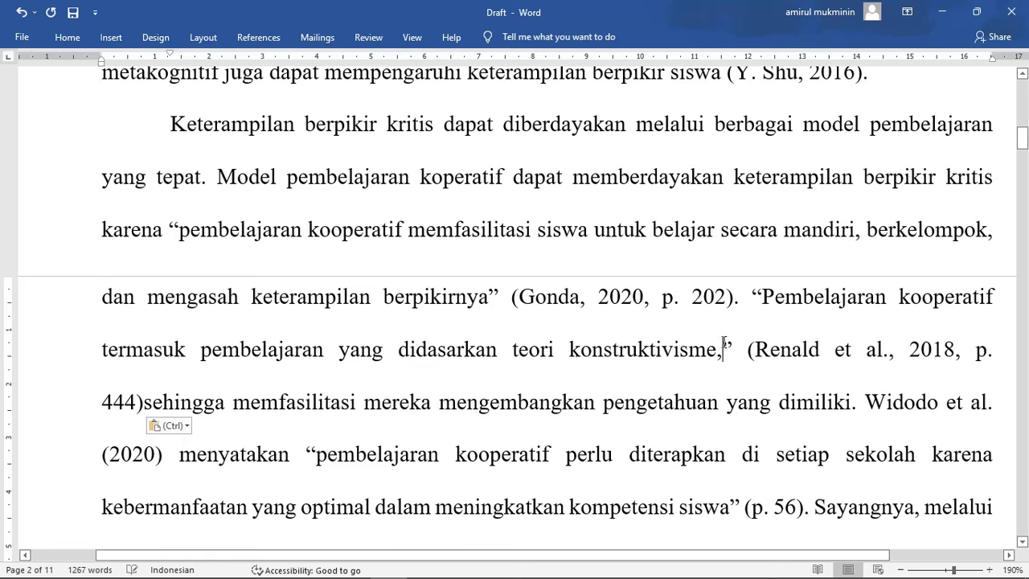
Step: Undo the pasting and deletion of the 2018 citation with "p. 444"
key(ctrl+z)
key(ctrl+z)
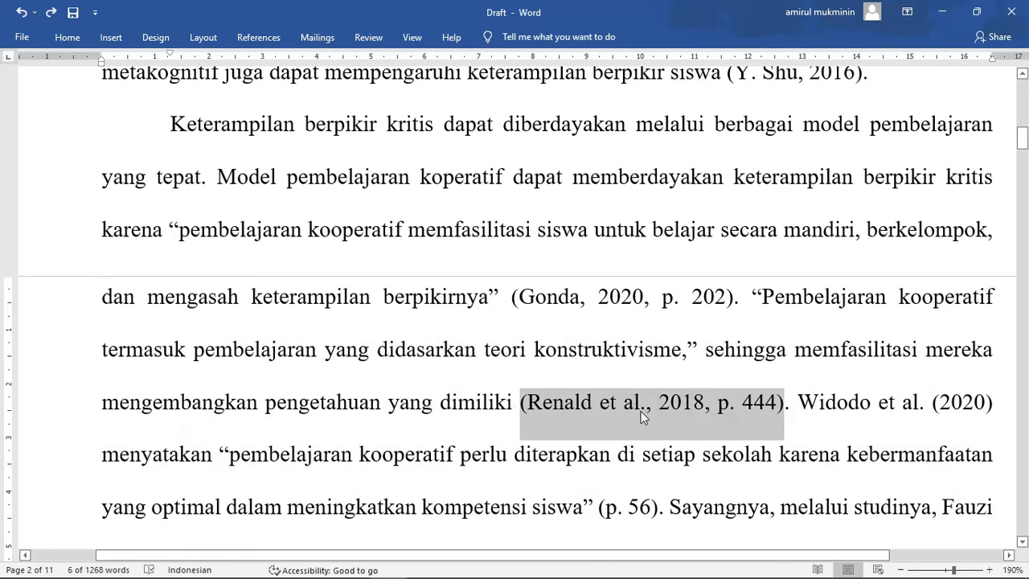
click(631, 420)
Step: Examine the second paragraph's mid-sentence citation placement after the phrase "penguasaan konsep"
scroll(631, 418, up, 8)
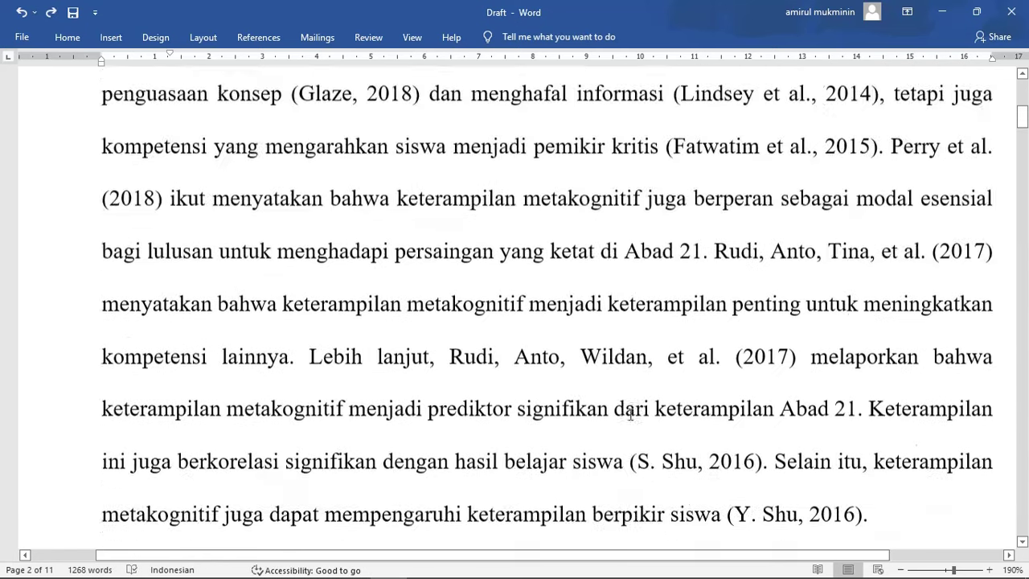
scroll(632, 418, up, 3)
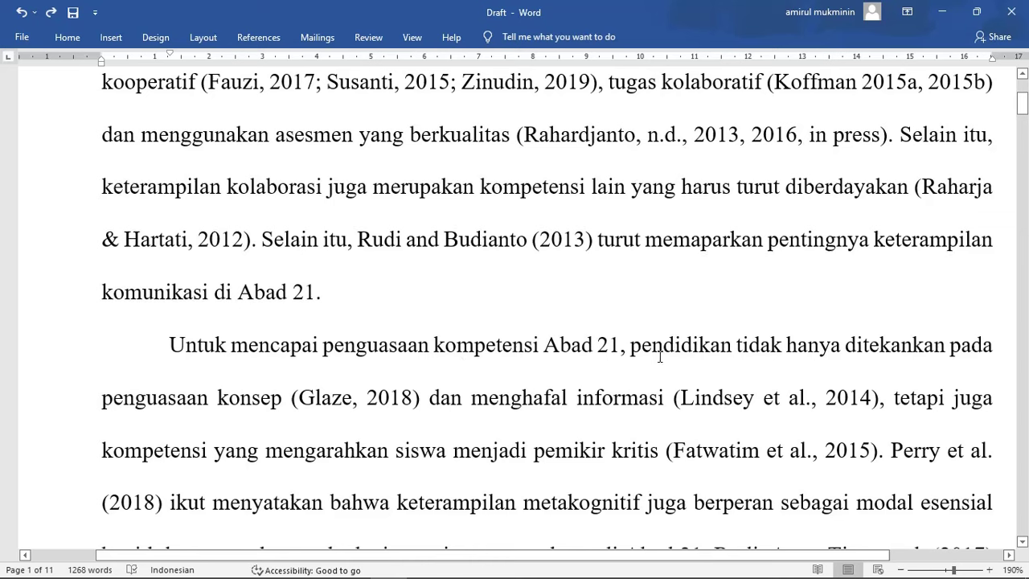
drag(631, 345, 414, 403)
click(316, 397)
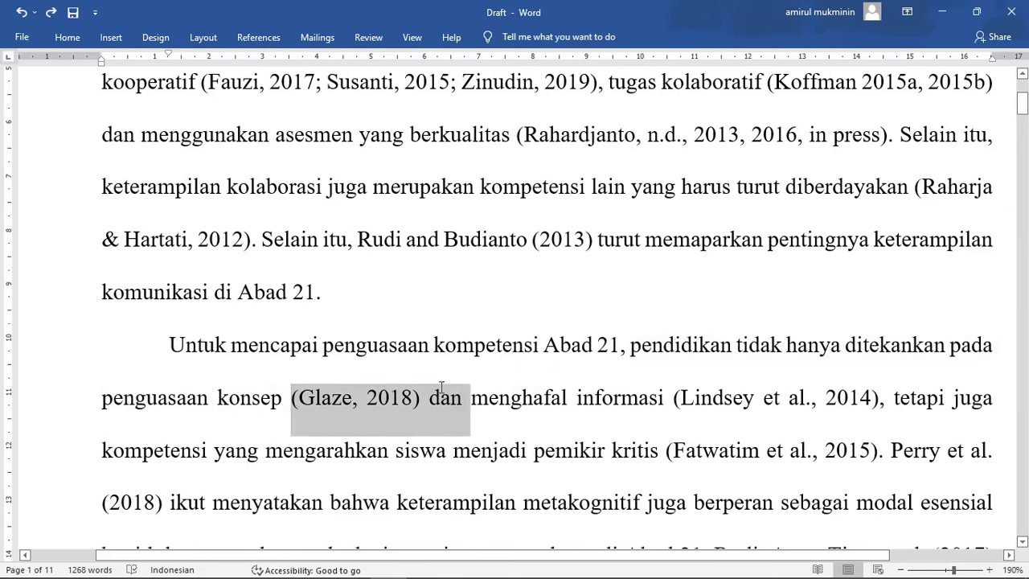
click(413, 403)
Step: Examine the first paragraph's phrase "menerapkan berbagai model pembelajaran kooperatif" and the three-source citation directly after it
scroll(548, 402, up, 4)
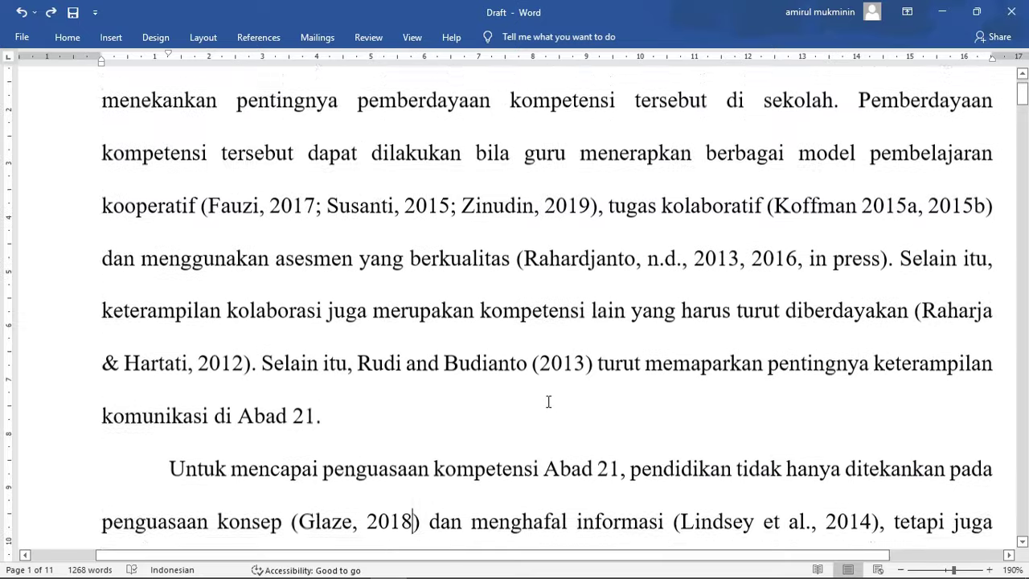
drag(668, 237, 994, 238)
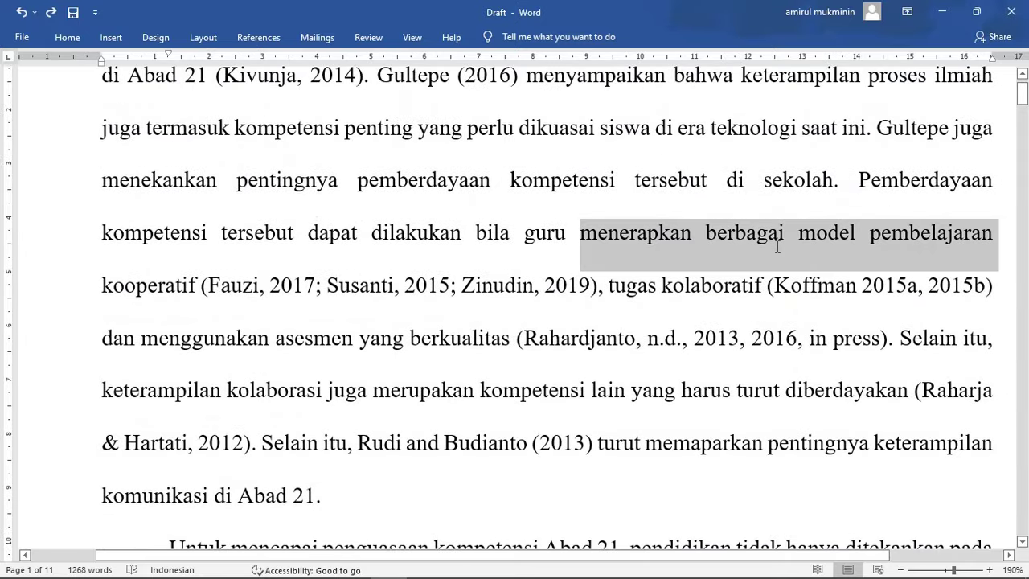
drag(191, 301, 461, 294)
click(626, 286)
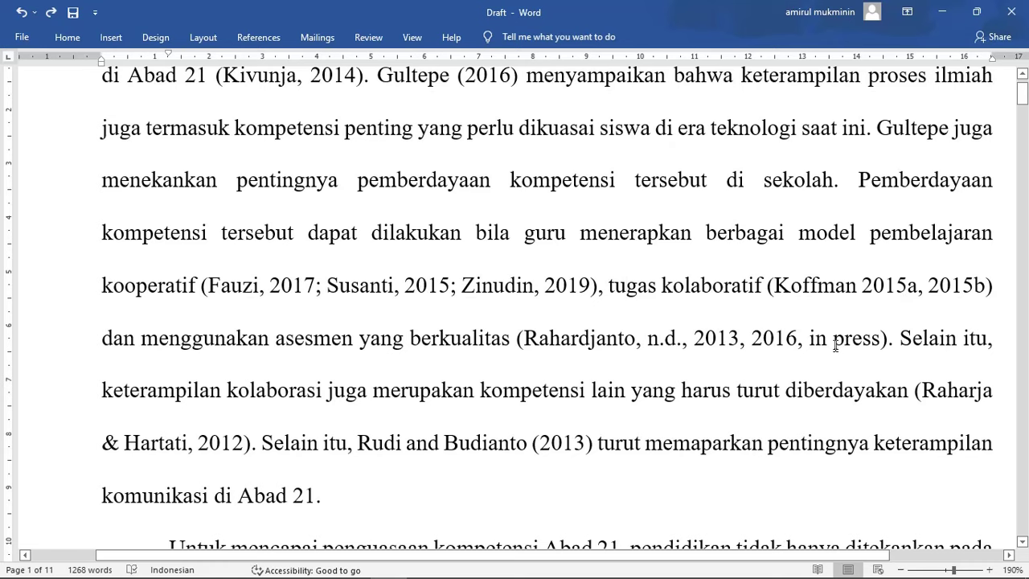
Step: Examine the third direct quotation, "pembelajaran kooperatif perlu diterapkan" to "kompetensi siswa", including its quotation marks and the separate page citation "(p. 56)"
scroll(700, 394, down, 5)
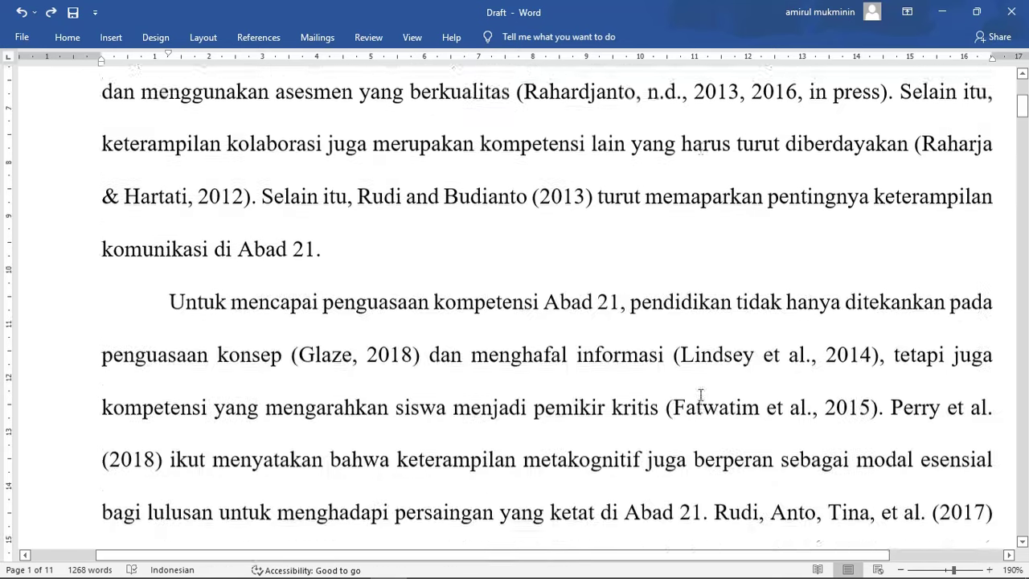
scroll(700, 394, down, 4)
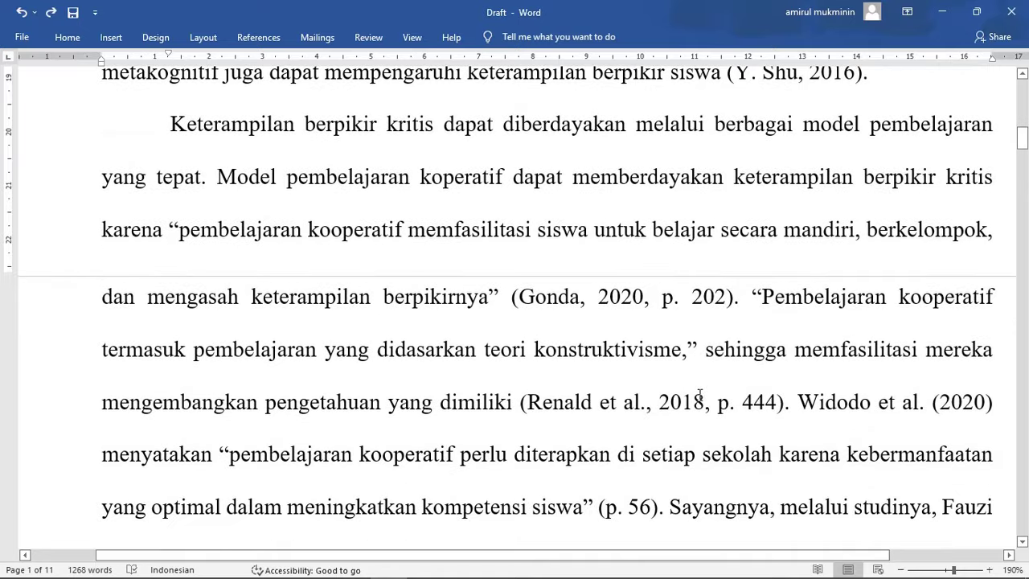
scroll(750, 312, down, 1)
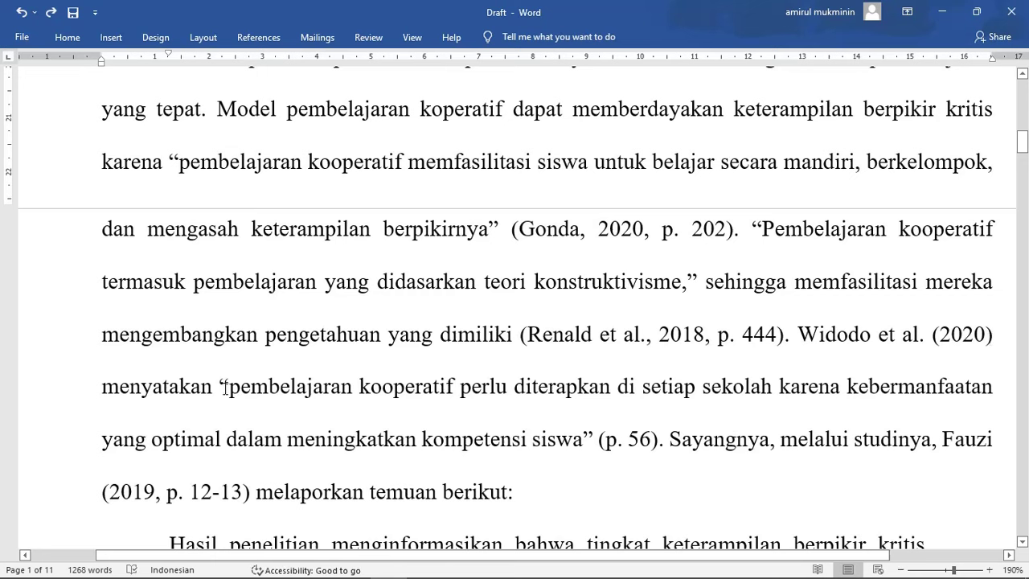
drag(225, 387, 547, 488)
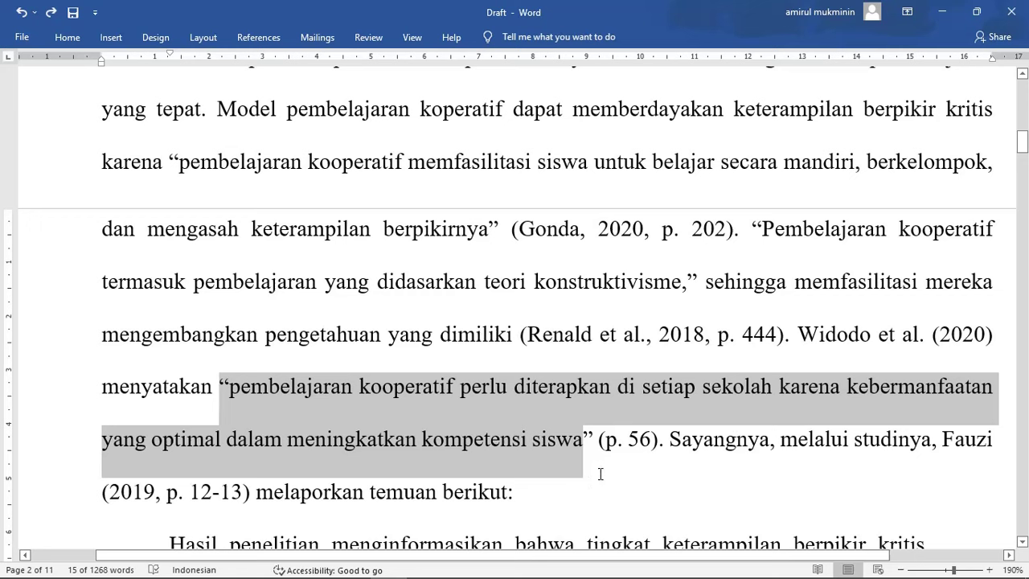
click(599, 475)
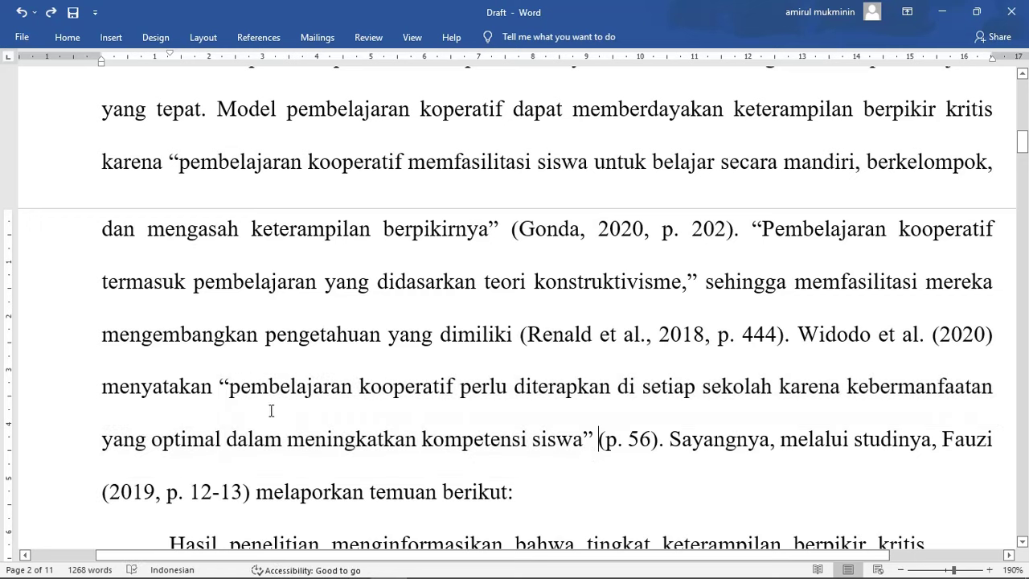
drag(220, 389, 231, 389)
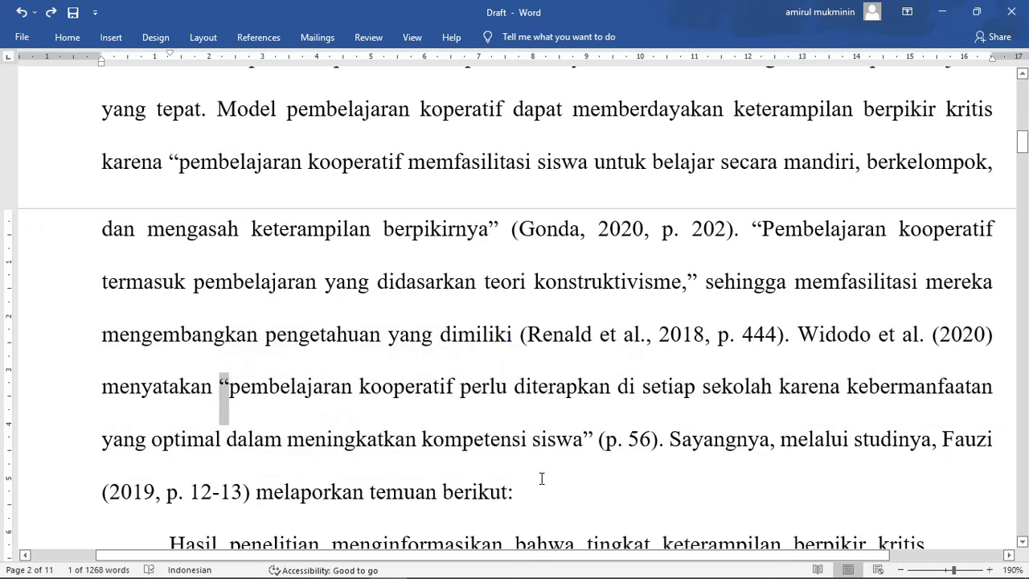
drag(583, 441, 630, 485)
click(617, 461)
click(629, 485)
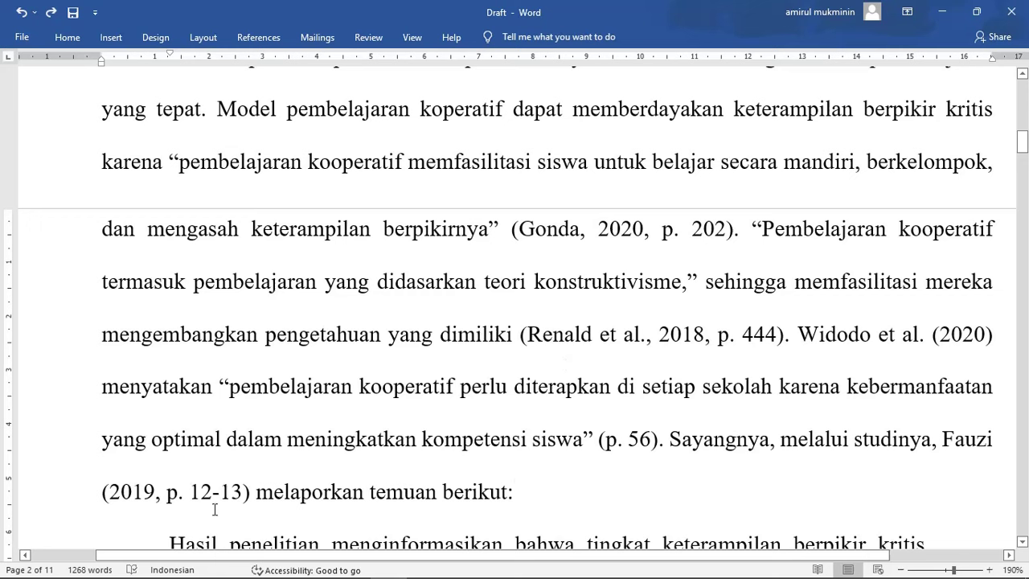
Step: Examine the indented block quotation starting "Hasil penelitian menginformasikan" and the 2019 citation with "p. 12-13" that introduces it
scroll(215, 501, down, 2)
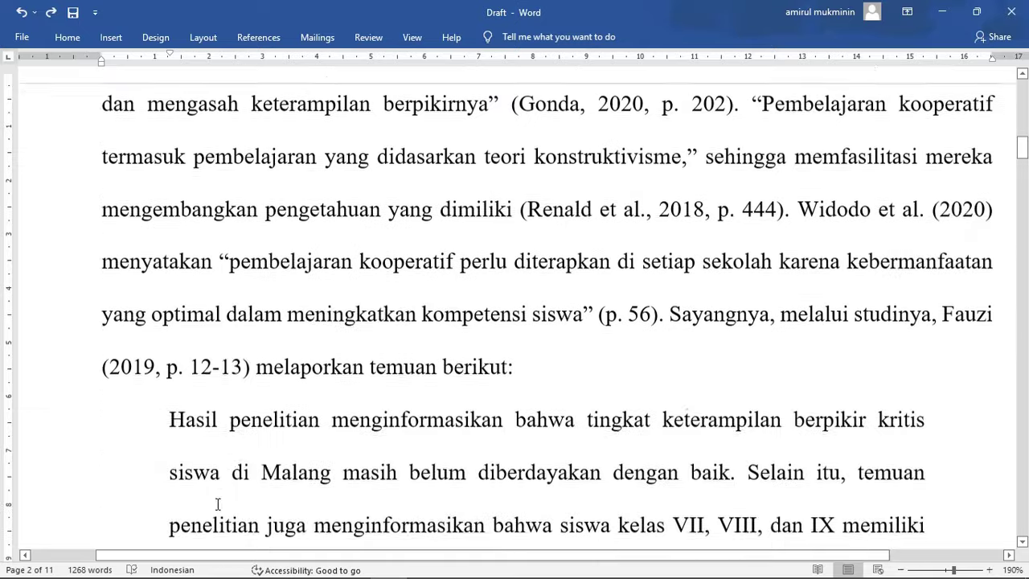
ctrl+scroll(214, 385, up, 1)
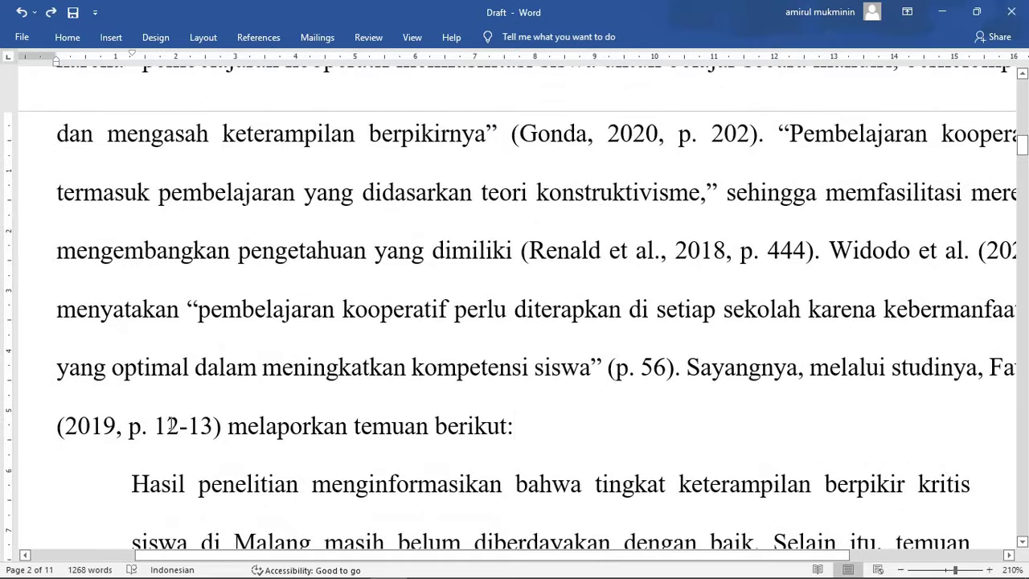
scroll(172, 426, down, 3)
ctrl+scroll(268, 372, down, 2)
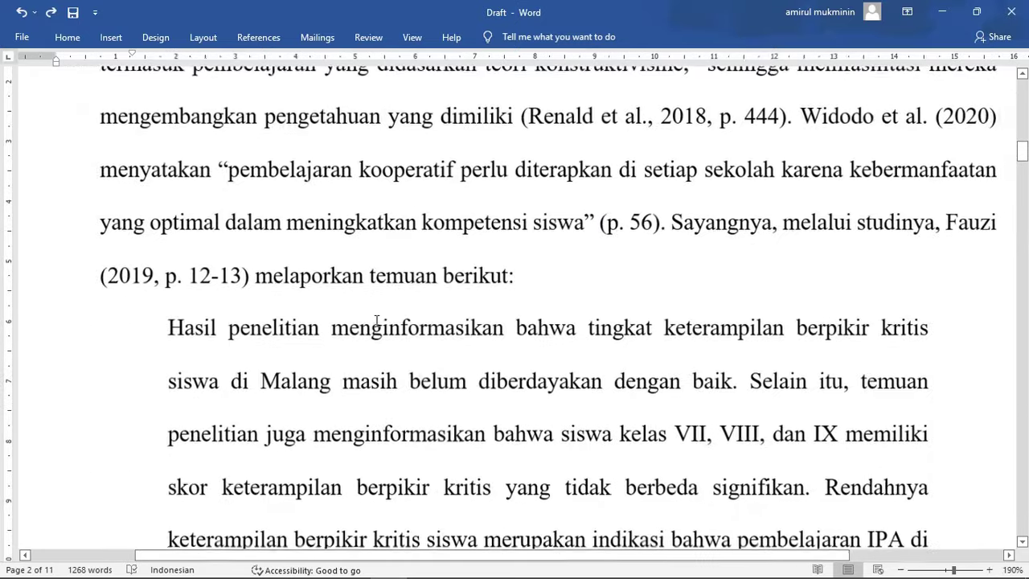
scroll(376, 321, up, 2)
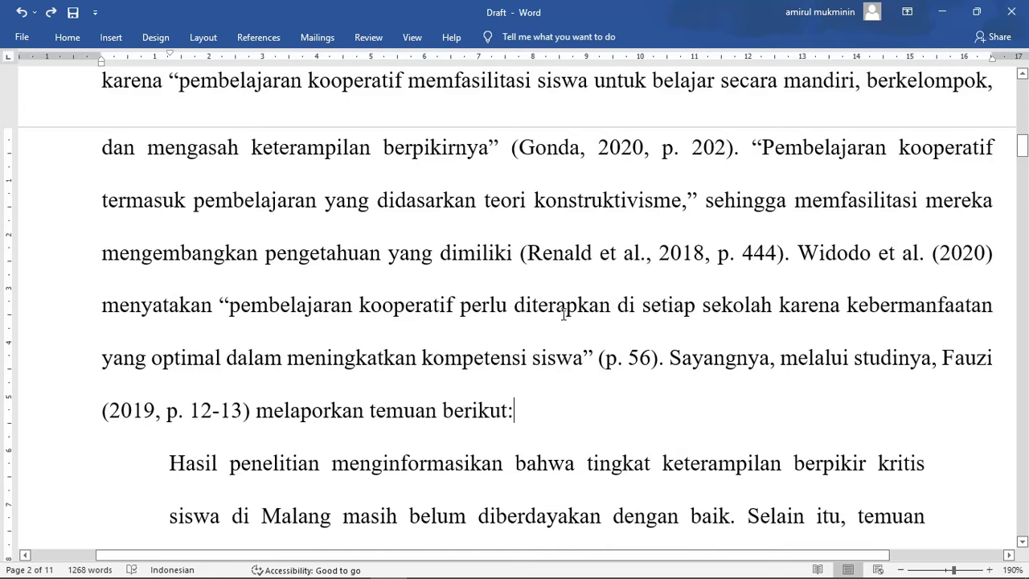
scroll(483, 354, down, 1)
scroll(497, 342, down, 1)
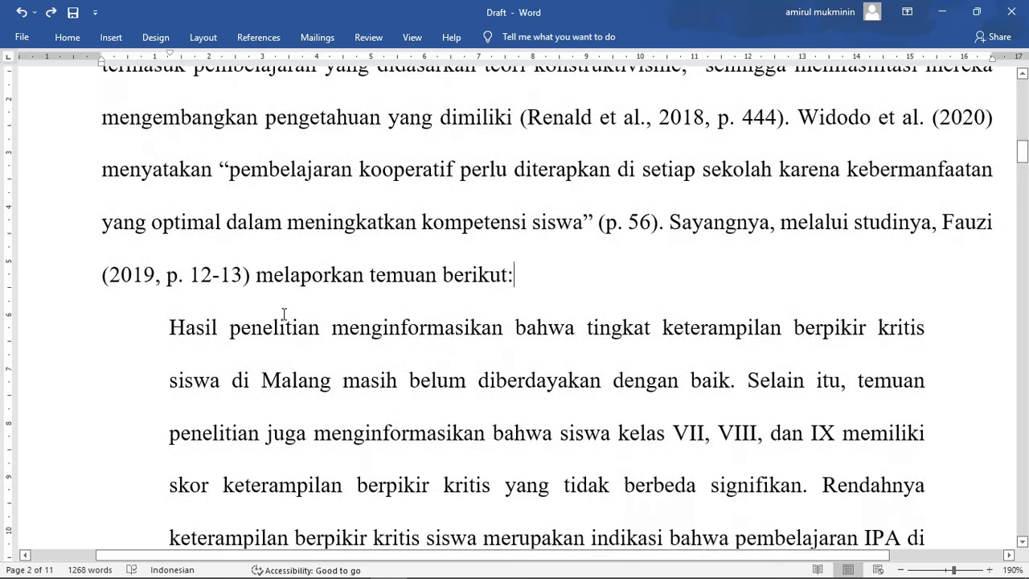
scroll(929, 385, down, 1)
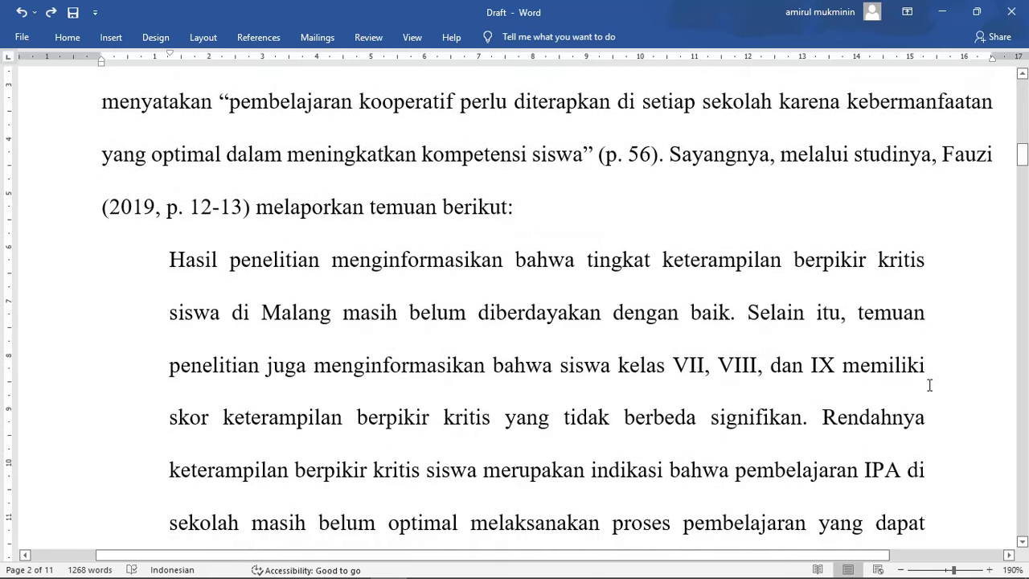
scroll(930, 384, up, 1)
scroll(930, 384, down, 1)
scroll(529, 232, down, 1)
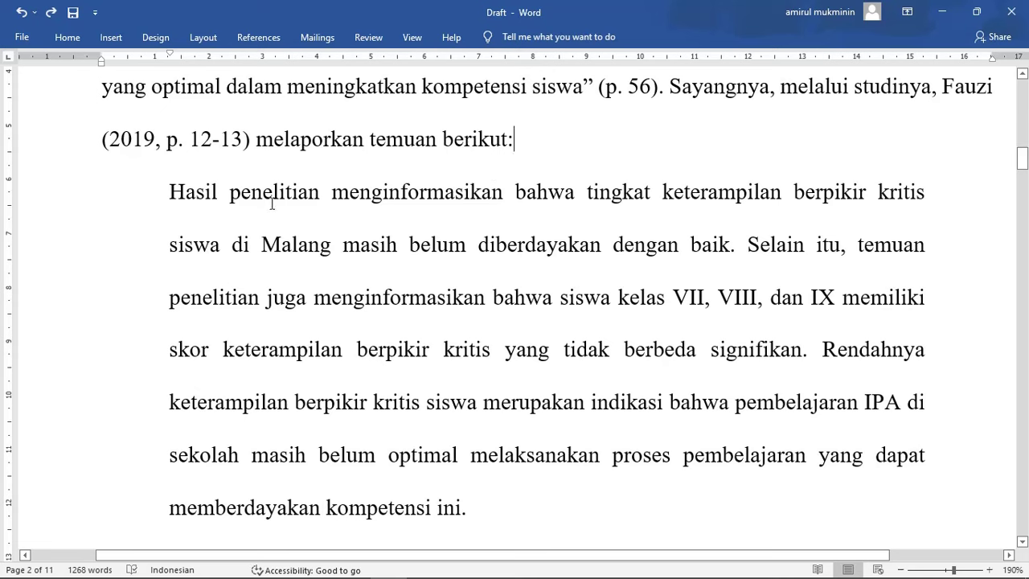
Step: Examine the full extent of the block quotation from "Hasil penelitian" to "kompetensi ini", including its indented edge
drag(170, 191, 491, 497)
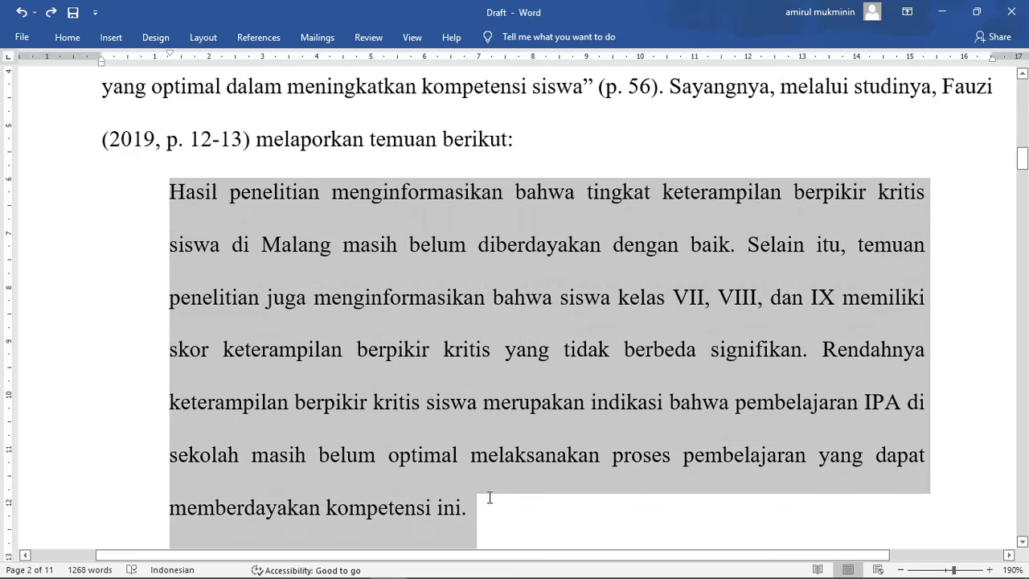
click(144, 207)
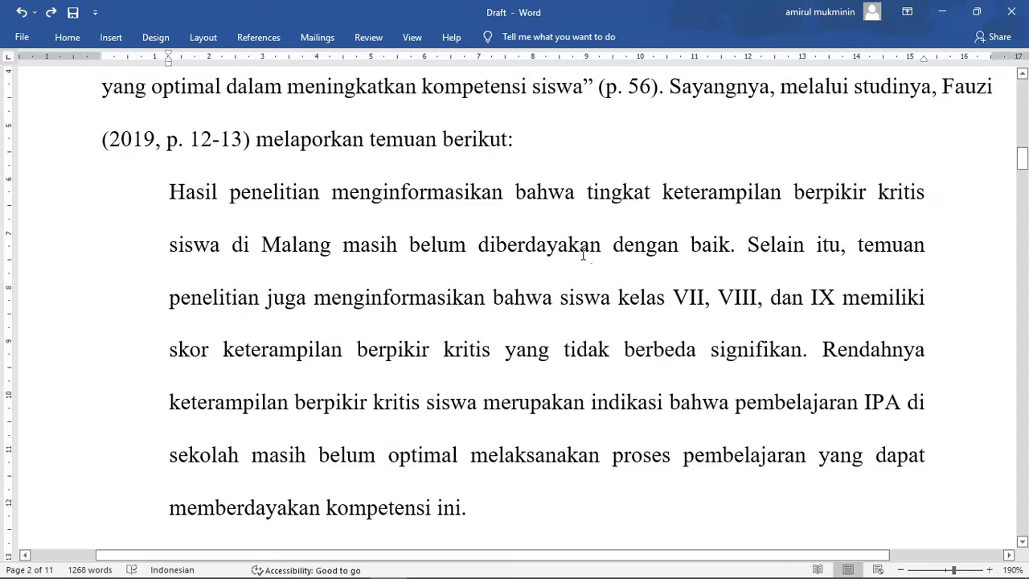
ctrl+scroll(351, 203, down, 11)
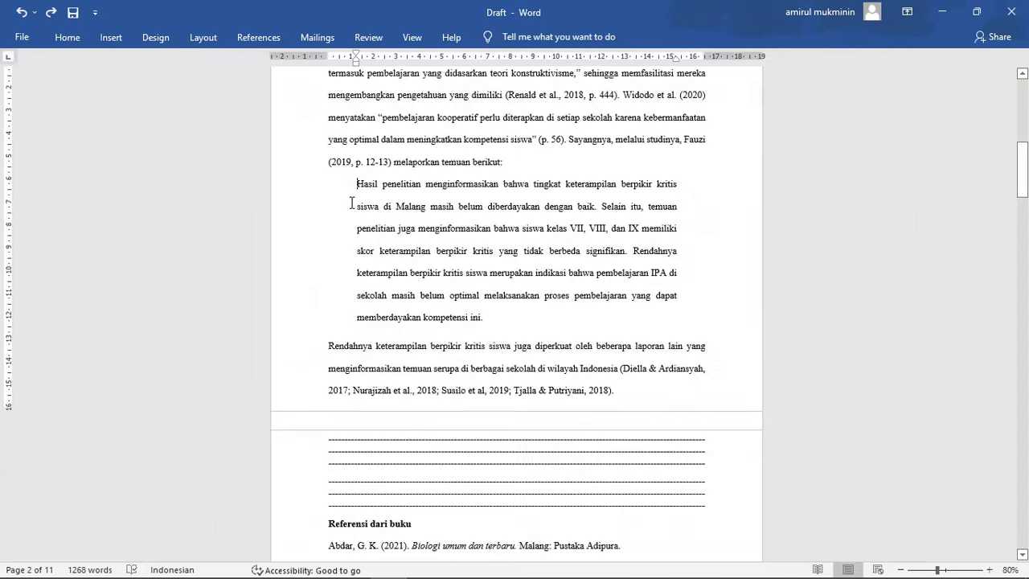
ctrl+scroll(351, 202, up, 2)
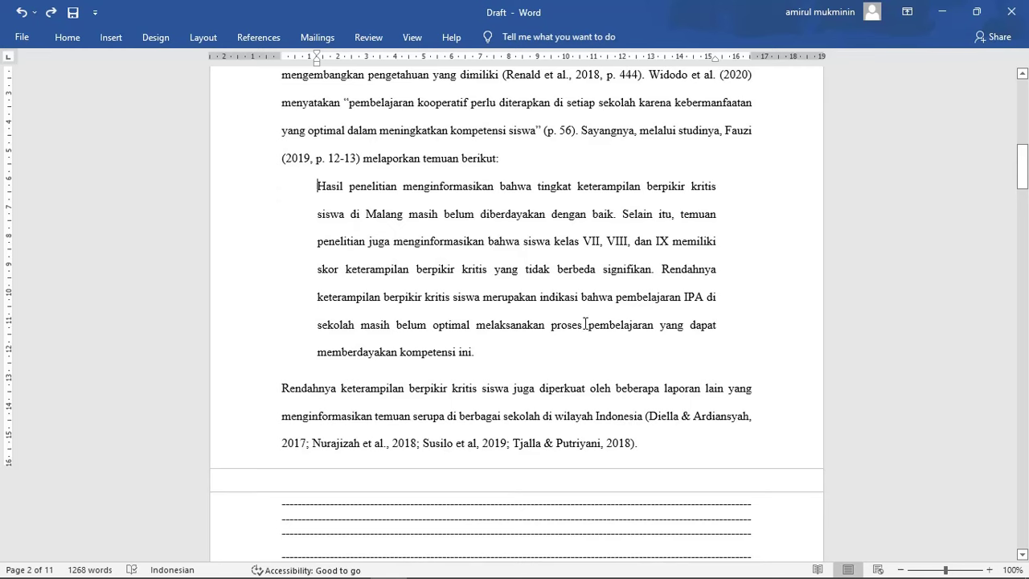
Step: Compare the block quotation's margins with those of the regular paragraphs directly above and below it
drag(474, 270, 521, 298)
drag(490, 391, 532, 419)
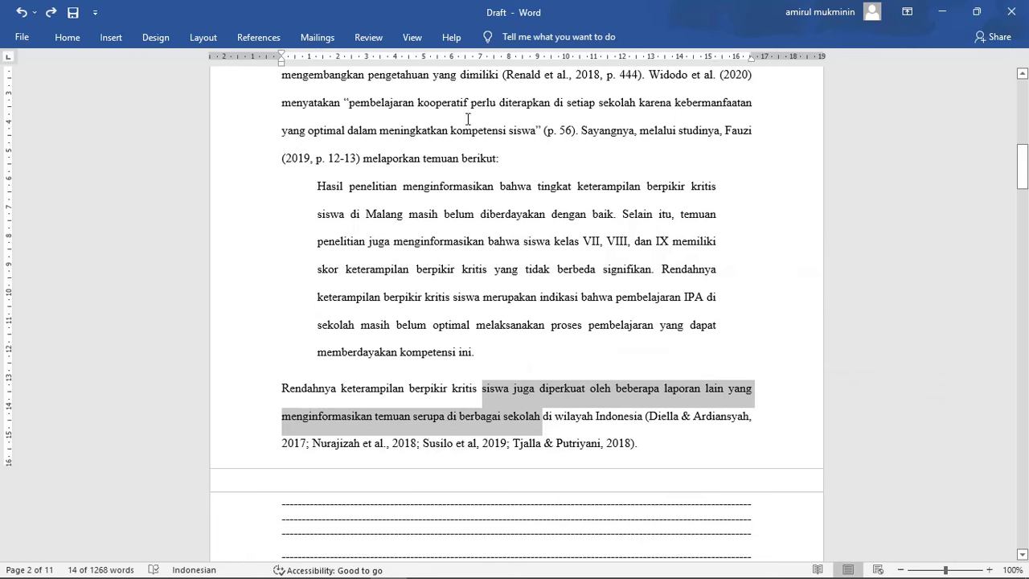
drag(449, 105, 488, 139)
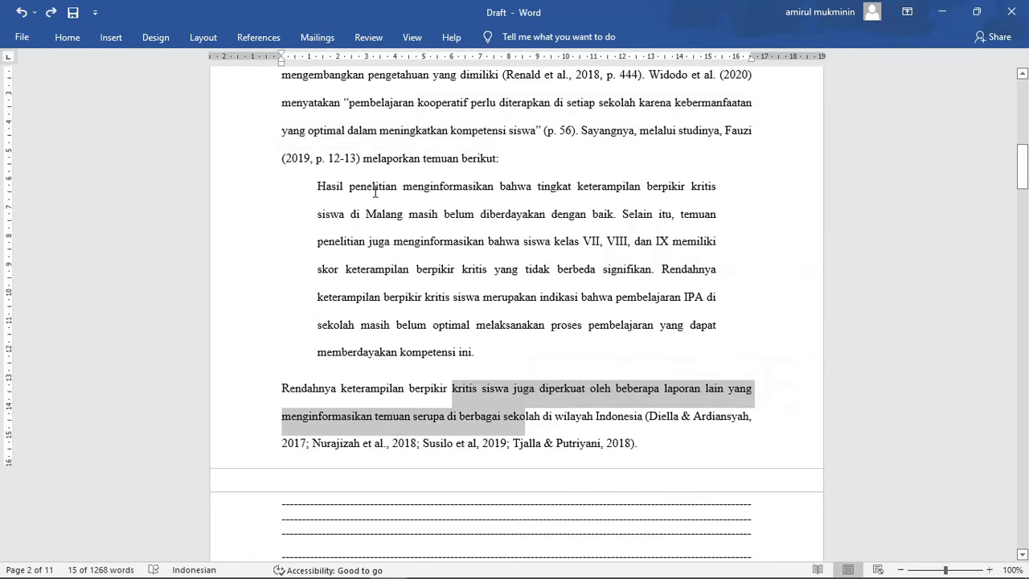
drag(374, 188, 500, 353)
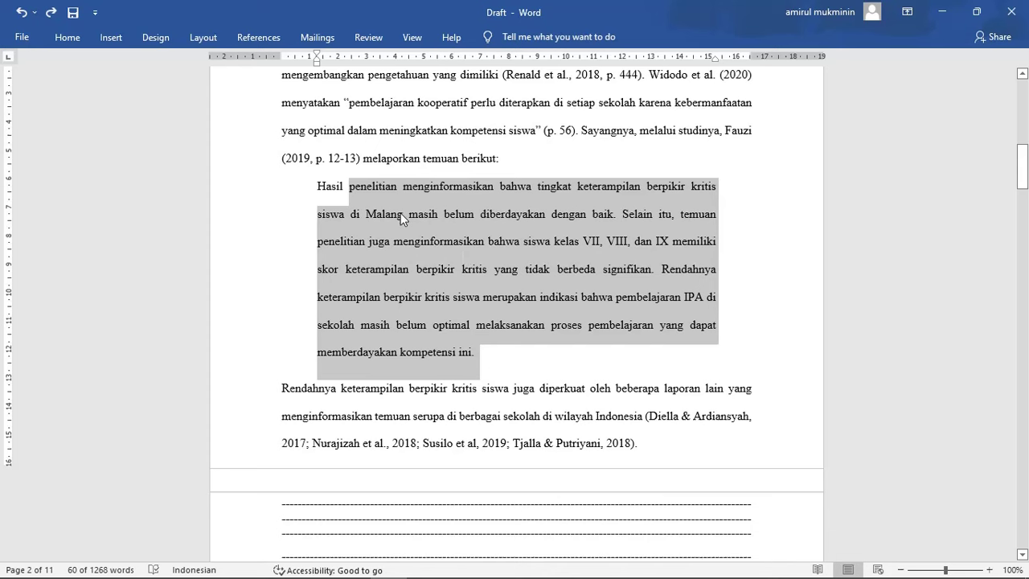
drag(319, 186, 484, 326)
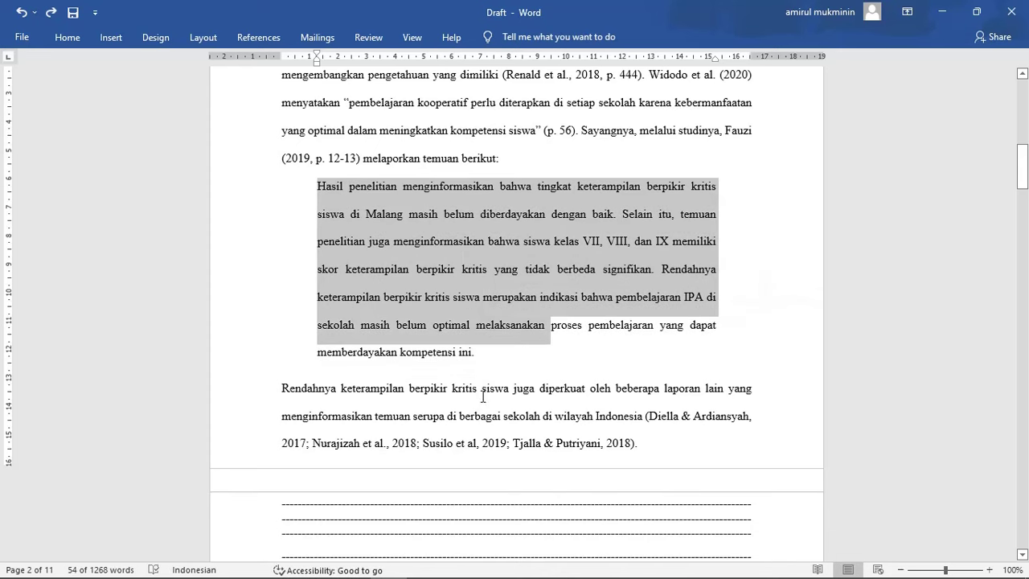
click(496, 363)
Step: Compare the block quotation's start and end with the quotation marks around "pembelajaran kooperatif perlu diterapkan", and check its introductory page citation "p. 12-13"
ctrl+scroll(304, 181, up, 4)
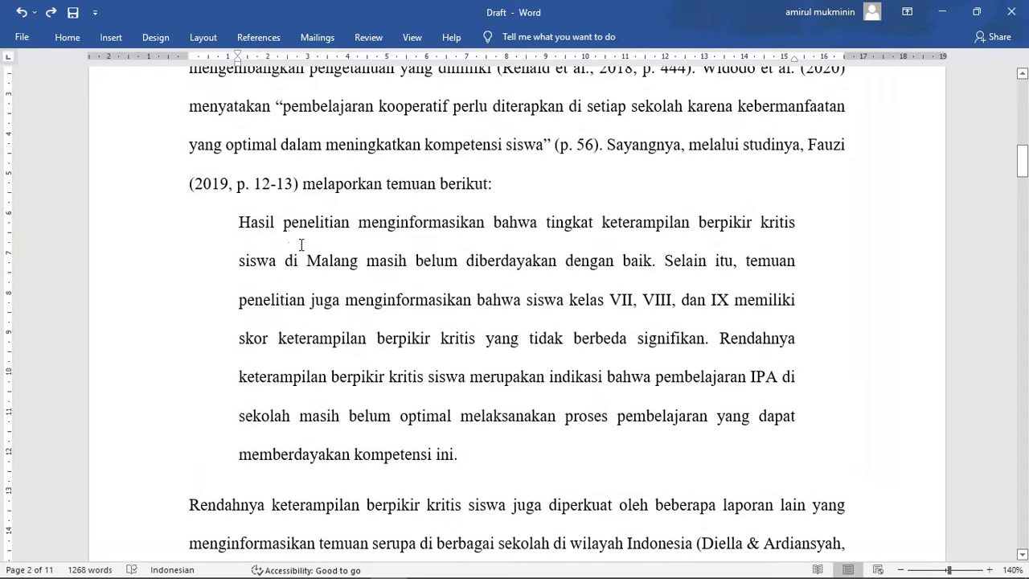
click(238, 199)
click(471, 450)
scroll(466, 442, up, 1)
drag(544, 194, 315, 152)
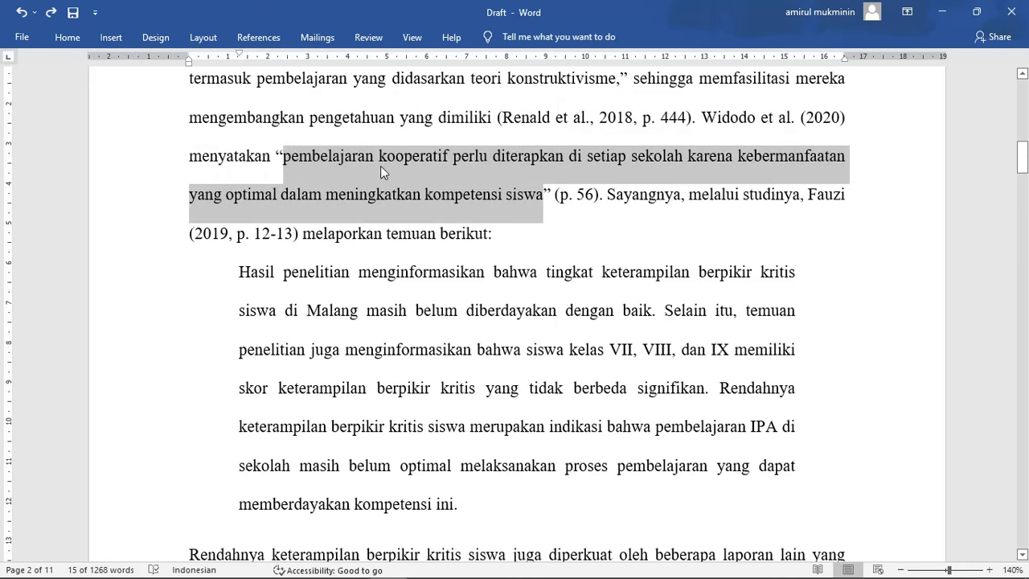
click(524, 194)
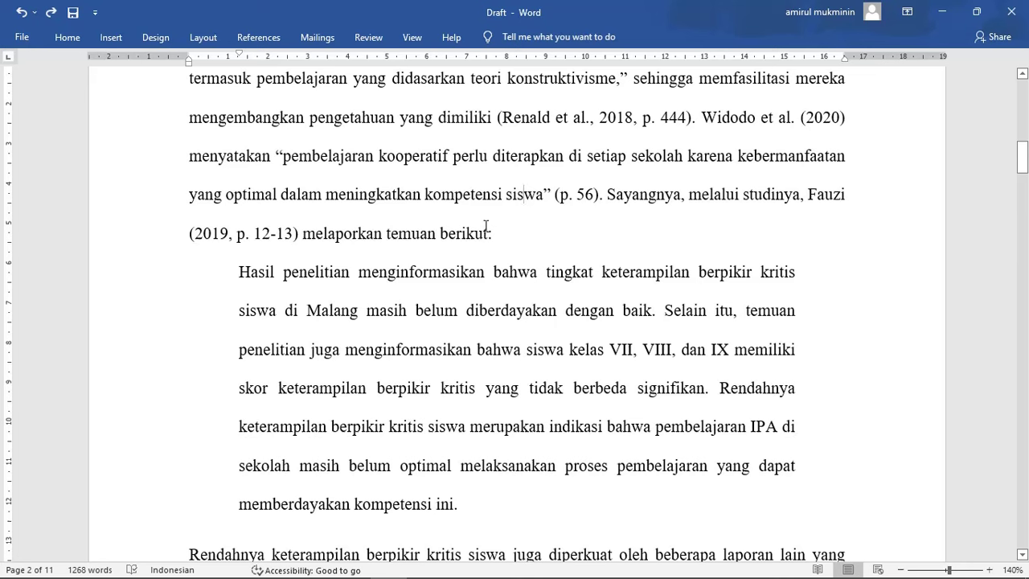
drag(238, 233, 293, 235)
click(406, 312)
Step: Examine the closing paragraph from "Rendahnya keterampilan" to "Indonesia" and its multi-source citation, including the ampersand between the first source's two authors
scroll(464, 312, down, 1)
scroll(464, 312, up, 4)
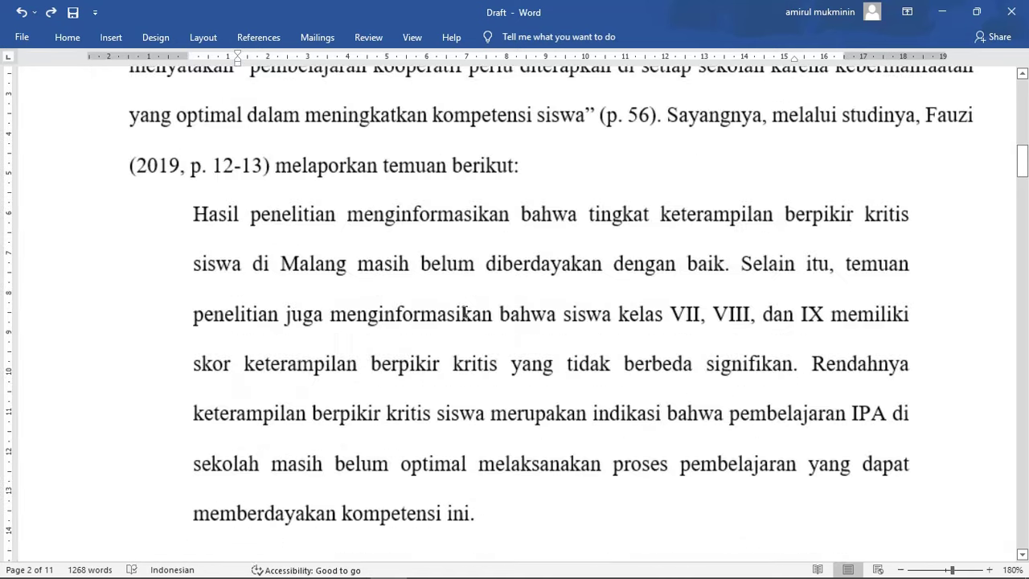
scroll(464, 312, up, 2)
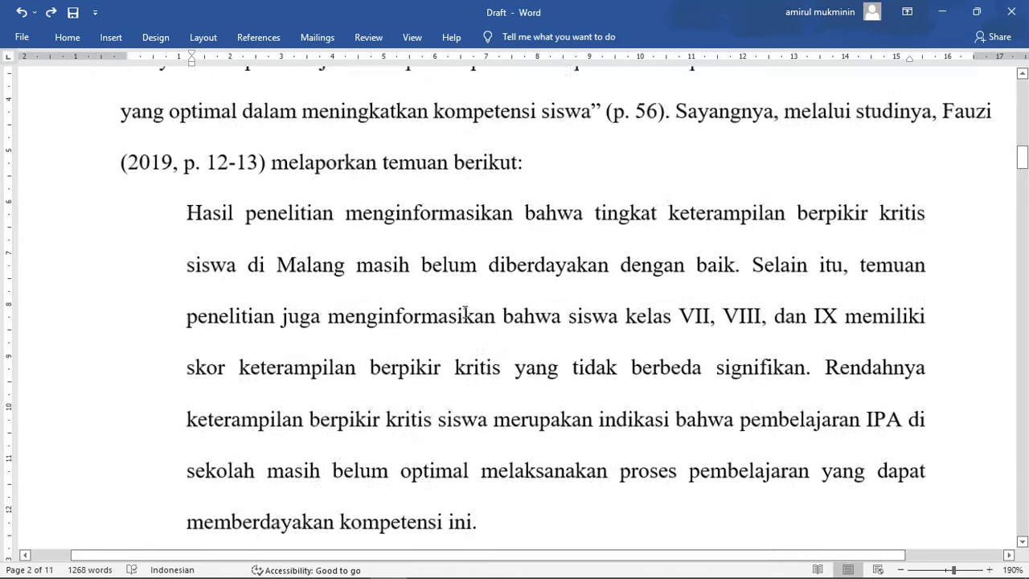
scroll(464, 312, down, 2)
scroll(464, 312, down, 3)
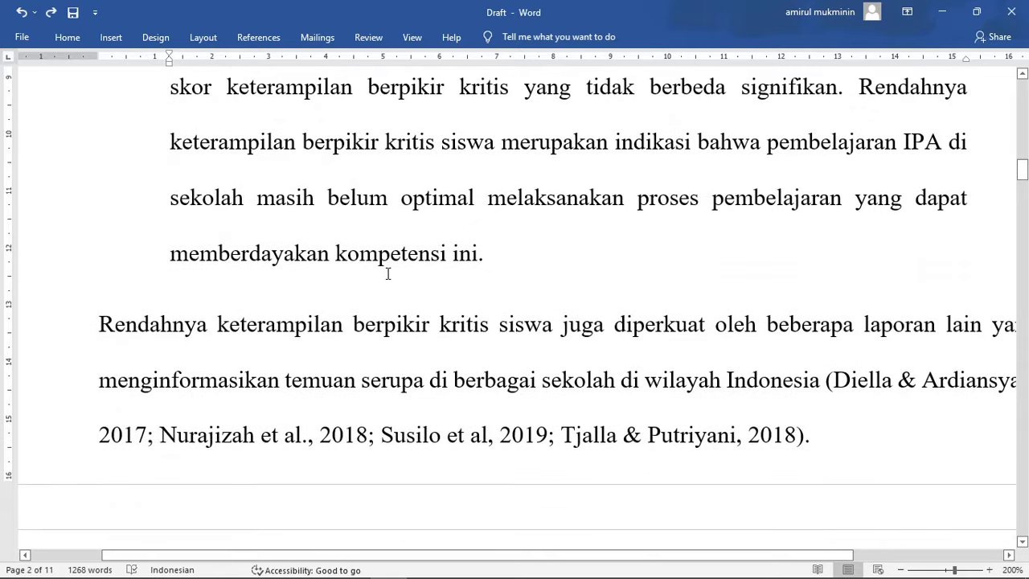
scroll(395, 256, up, 1)
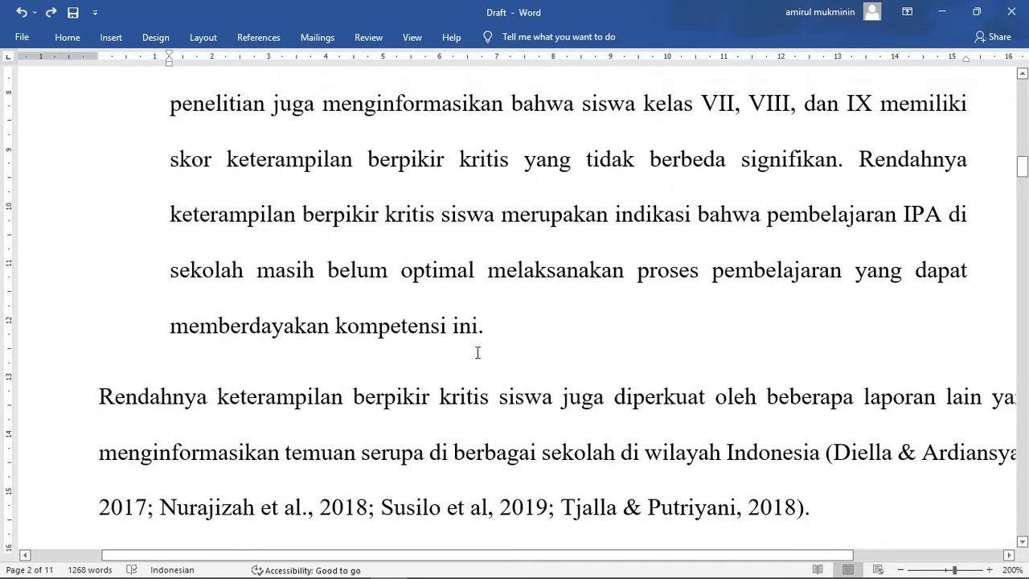
drag(533, 555, 577, 555)
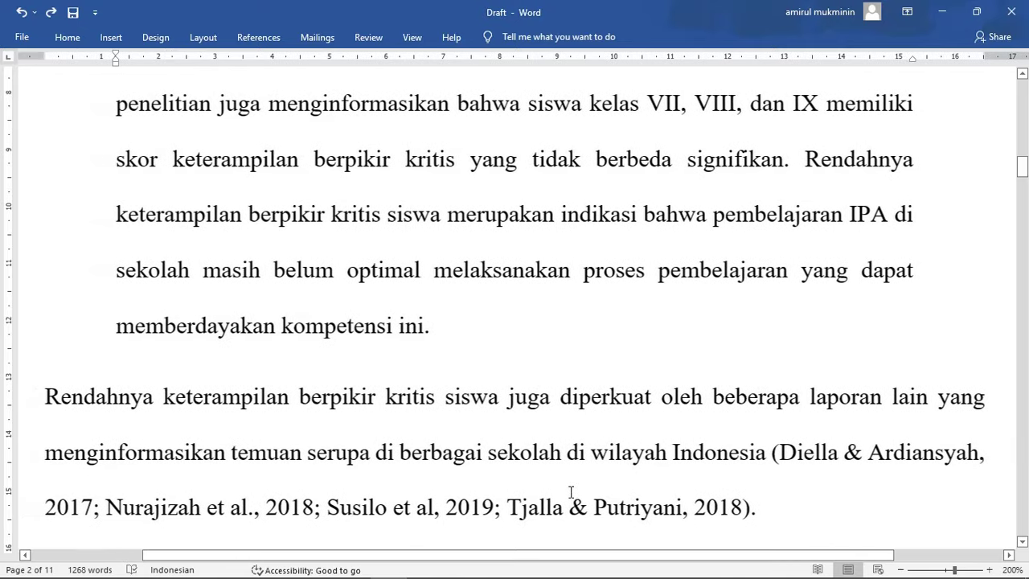
scroll(531, 411, down, 1)
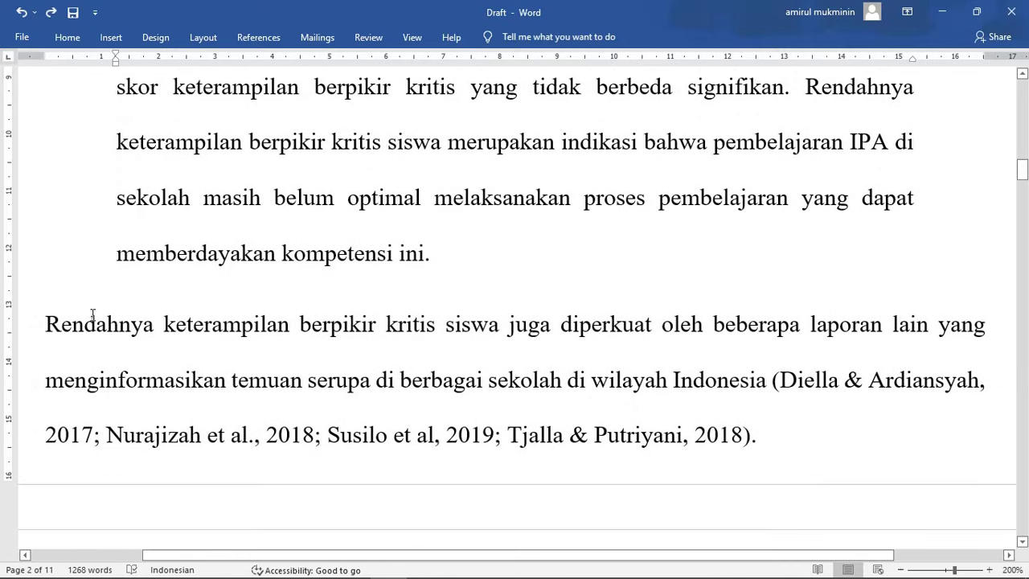
drag(95, 317, 760, 394)
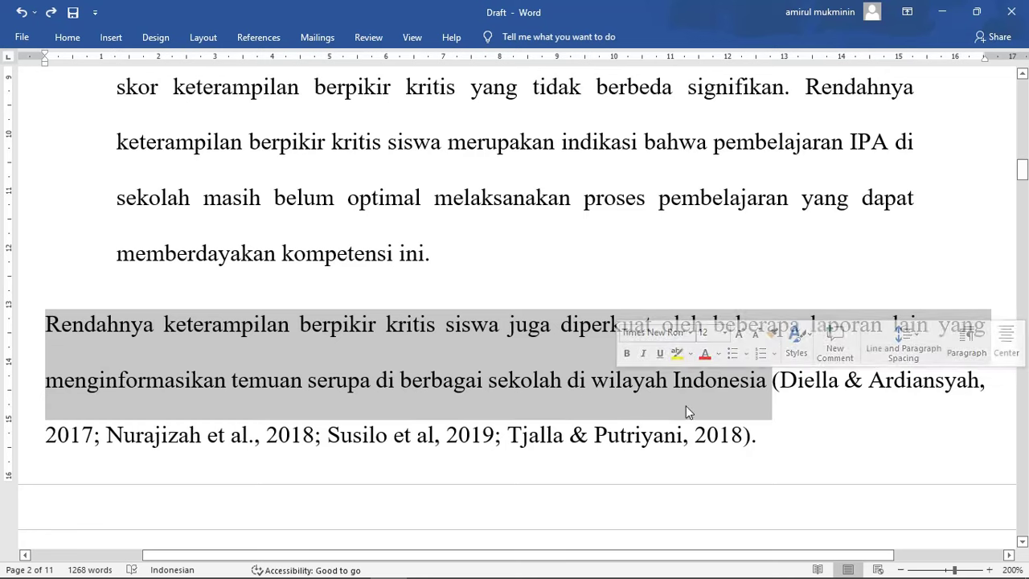
click(804, 393)
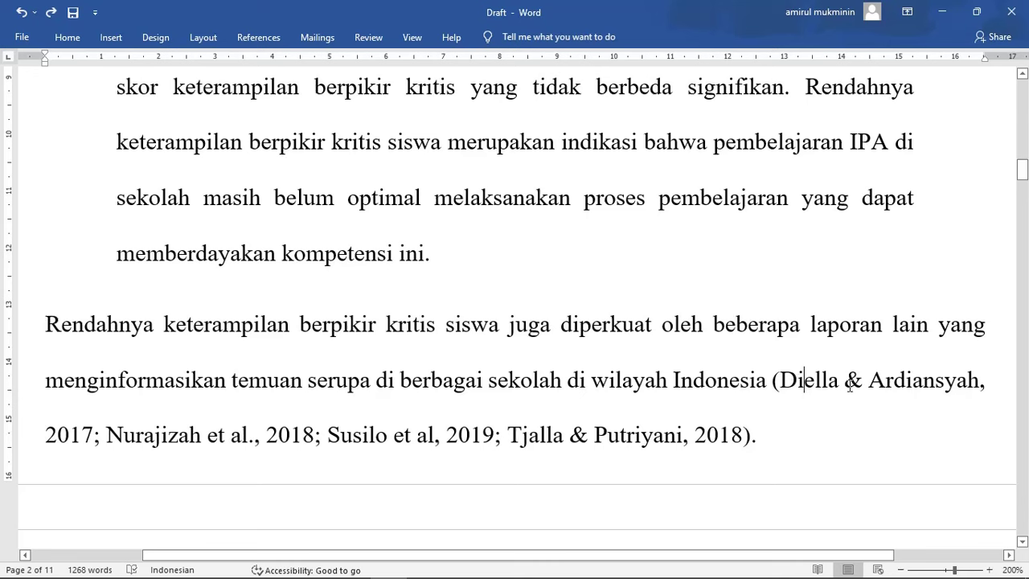
drag(846, 385, 859, 384)
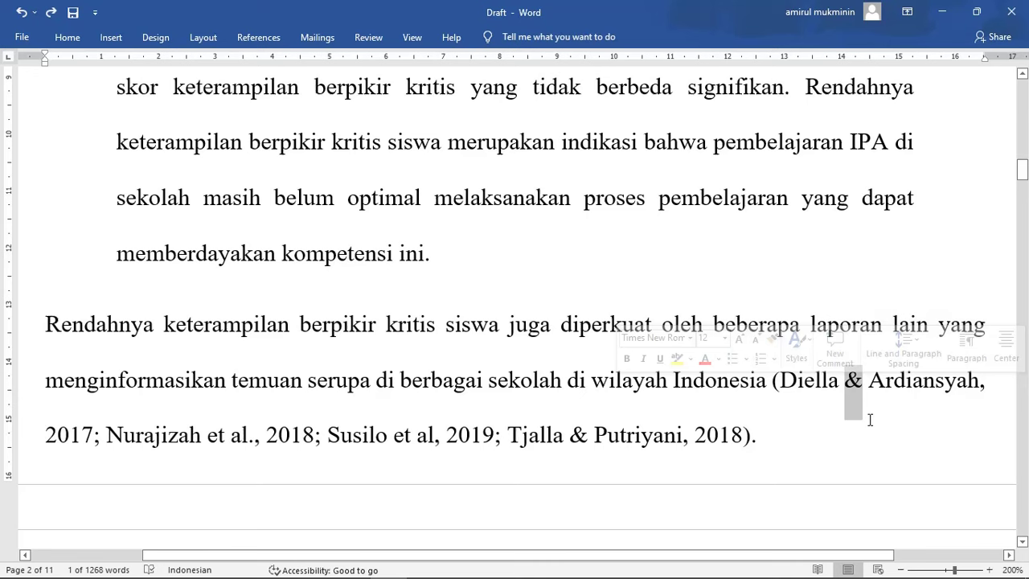
click(868, 390)
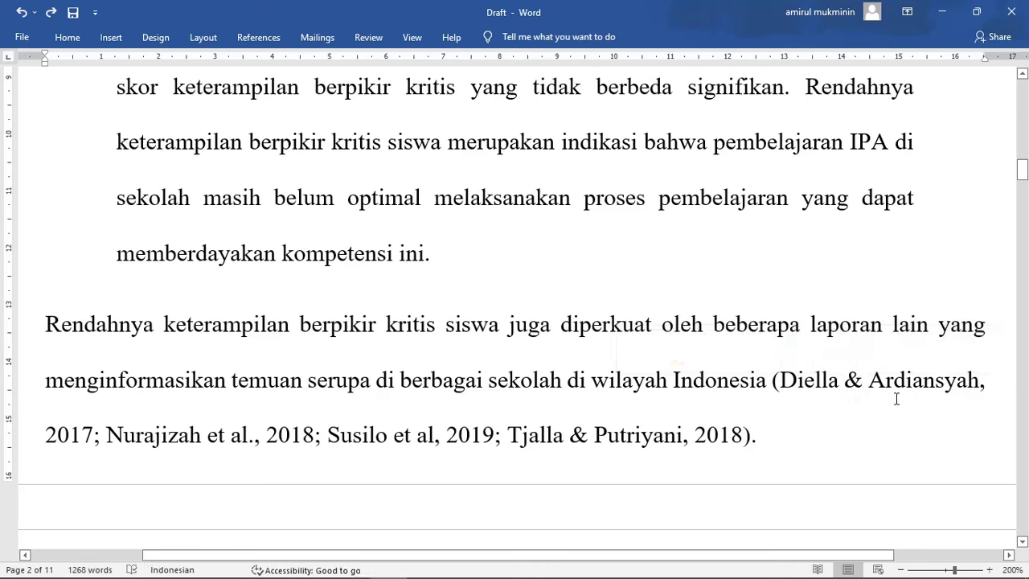